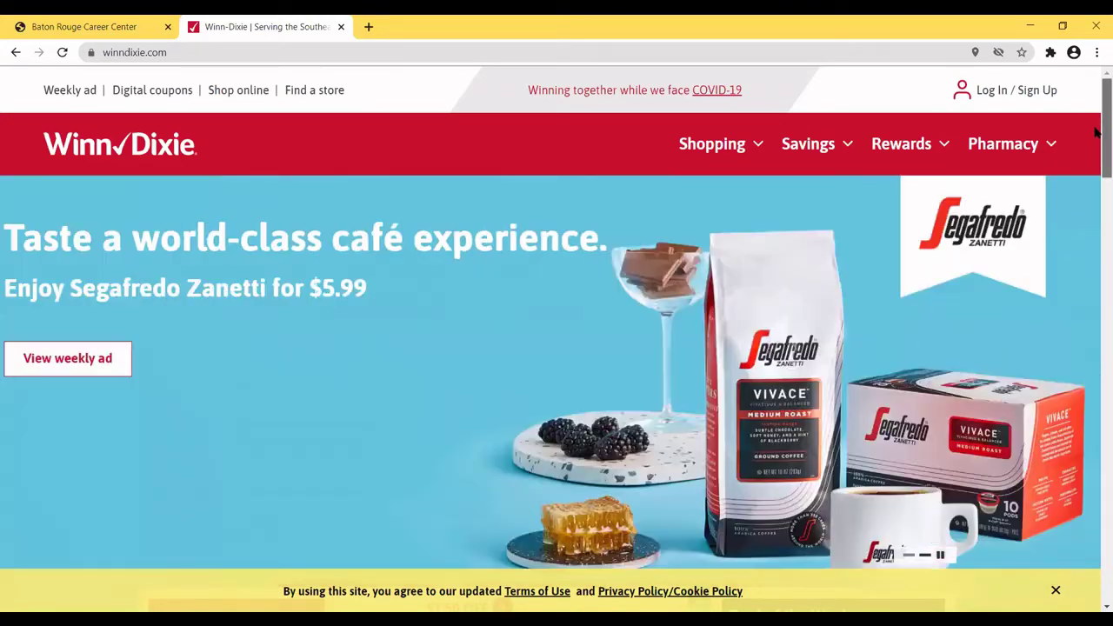
Open the Careers link in the Winn-Dixie site footer in a new tab.
{"action": "left_click_drag", "start_coordinate": [1096, 128], "coordinate": [1096, 563]}
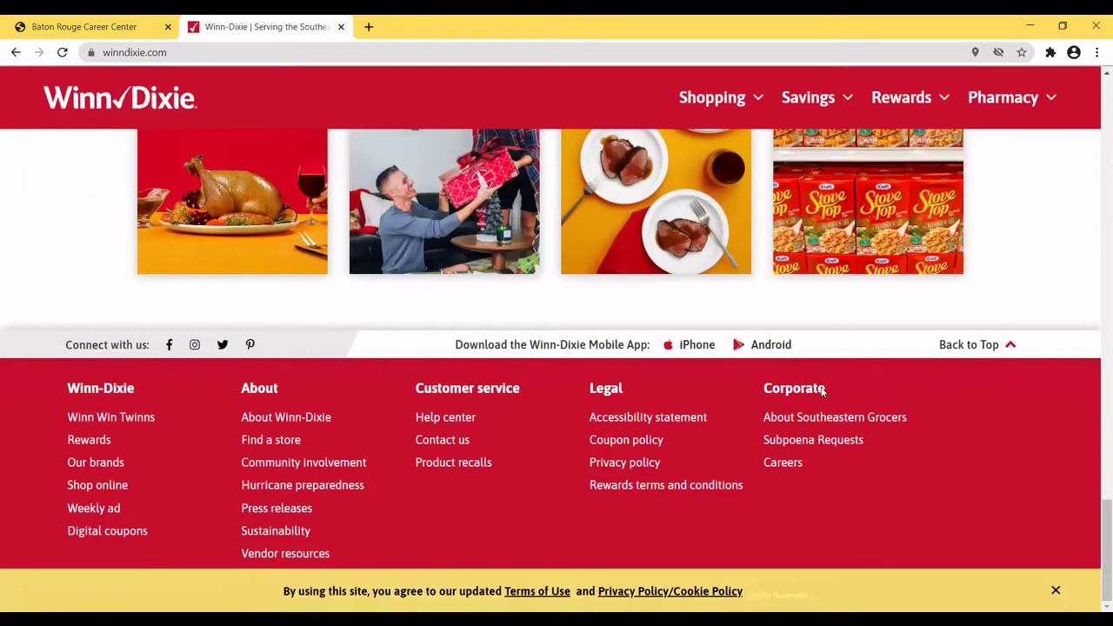
{"action": "left_click", "coordinate": [787, 464]}
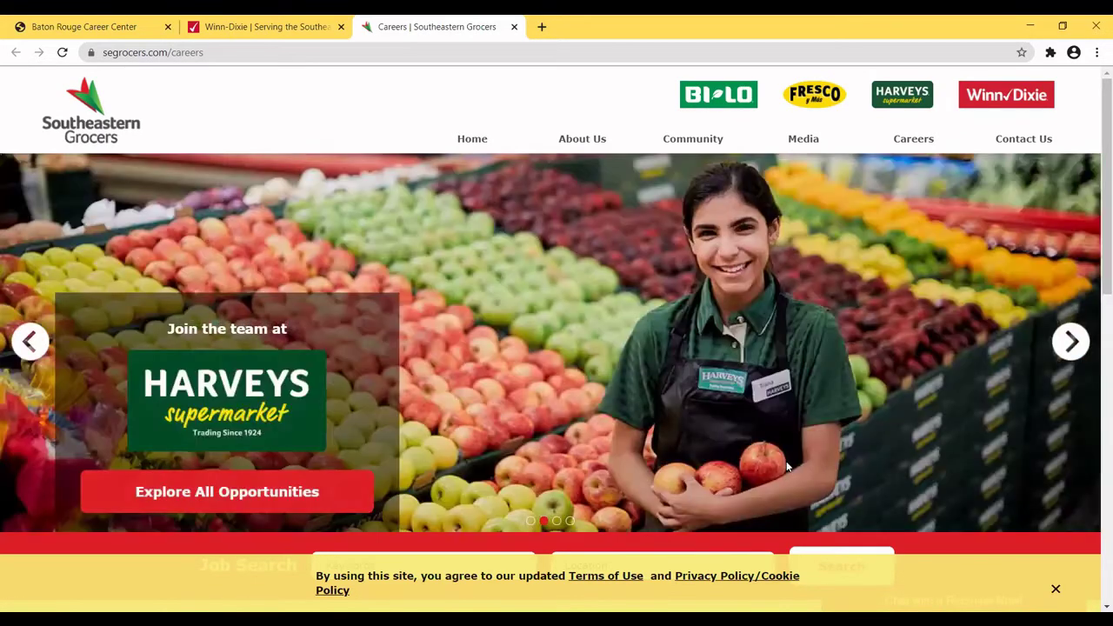
Show all Winn-Dixie job openings using Explore All Opportunities on the Winn-Dixie carousel slide.
{"action": "mouse_move", "coordinate": [909, 141]}
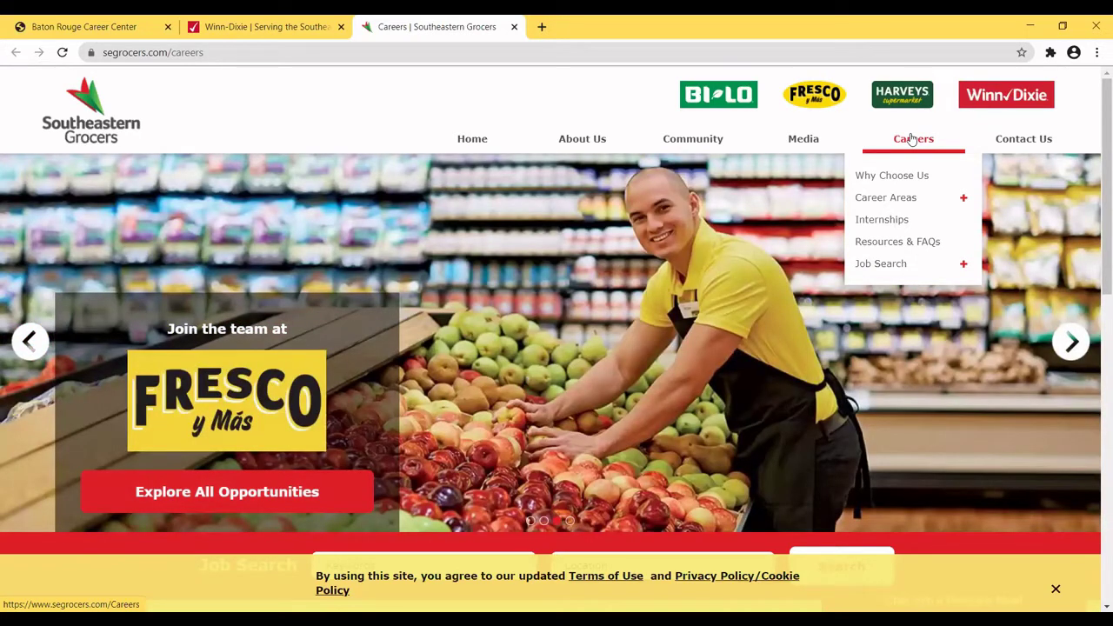
{"action": "mouse_move", "coordinate": [871, 268]}
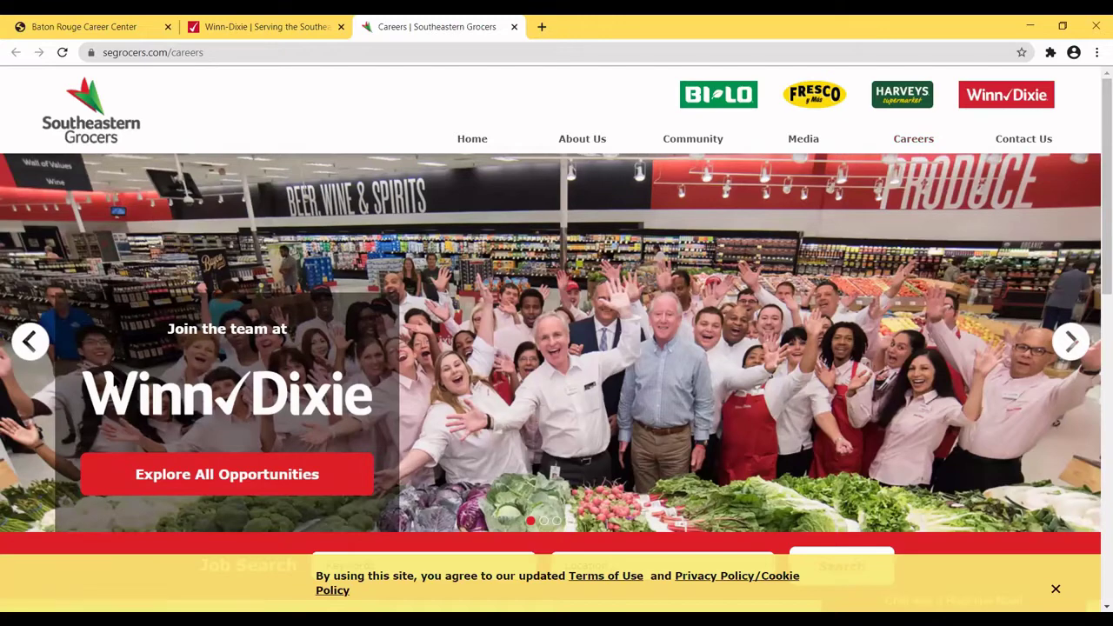
{"action": "left_click", "coordinate": [248, 476]}
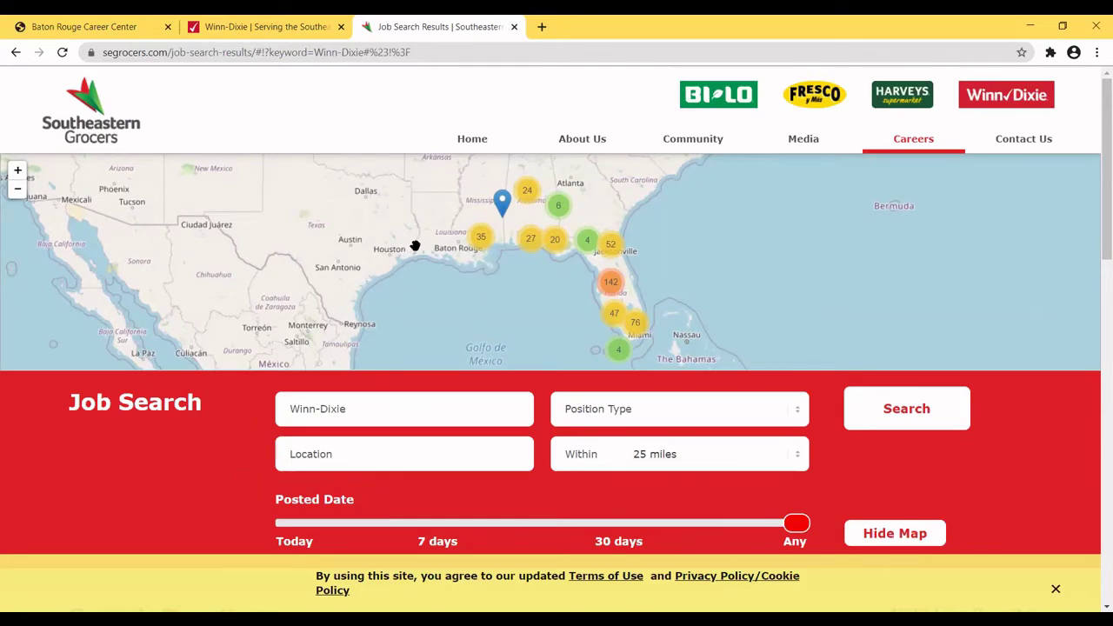
Zoom the job map into Baton Rouge and open a store's Customer Service Associate posting.
{"action": "left_click", "coordinate": [481, 241]}
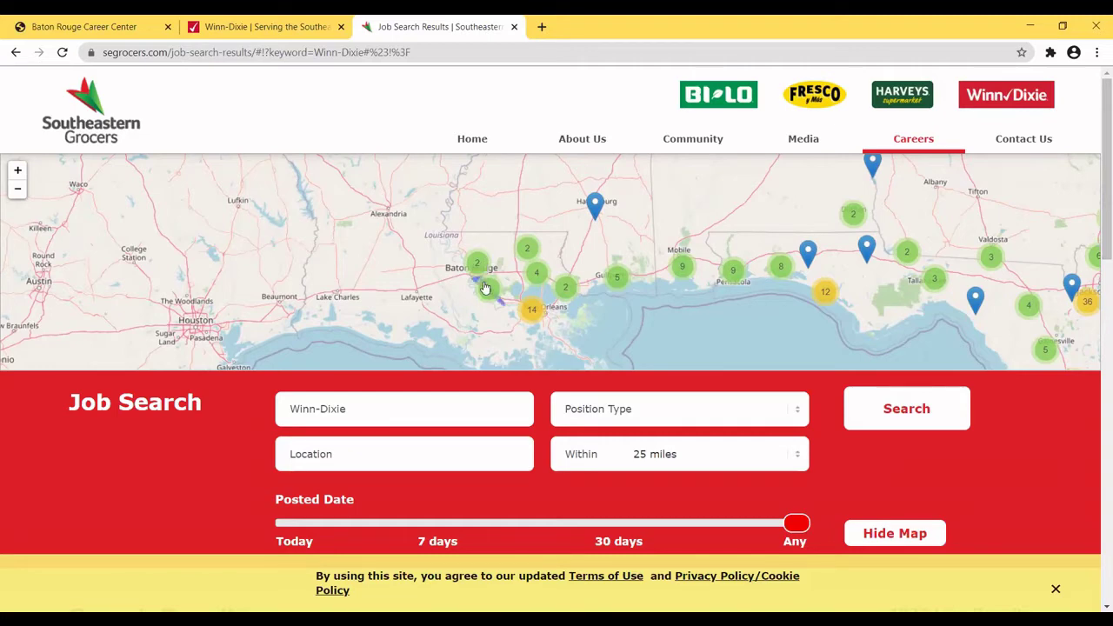
{"action": "left_click", "coordinate": [477, 261]}
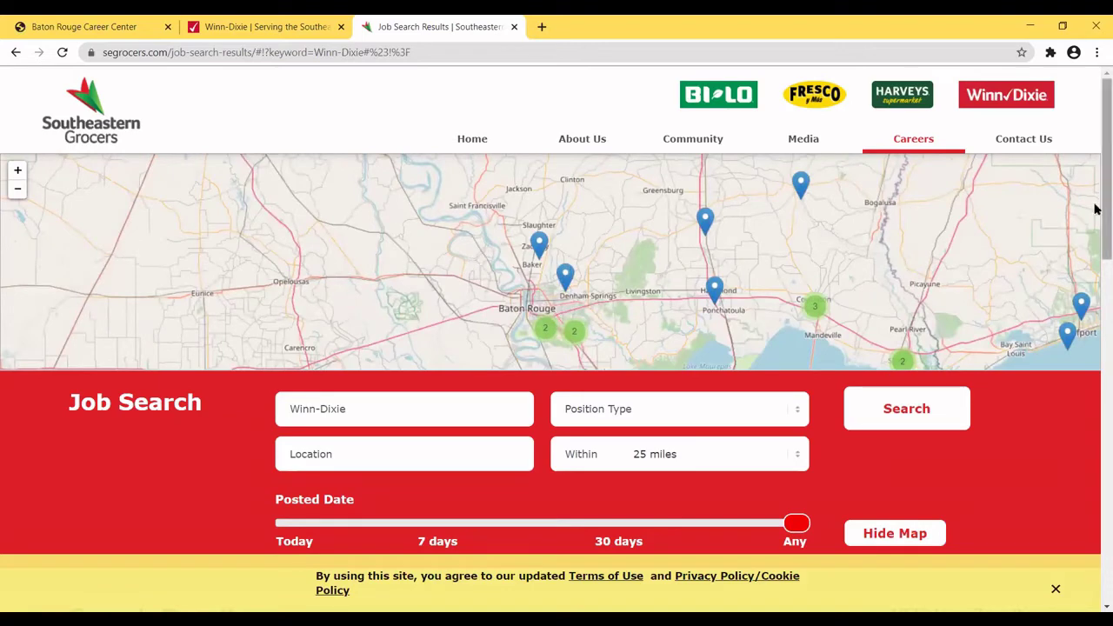
{"action": "mouse_move", "coordinate": [1096, 206]}
{"action": "left_mouse_down"}
{"action": "mouse_move", "coordinate": [1096, 232]}
{"action": "mouse_move", "coordinate": [1096, 223]}
{"action": "left_mouse_up"}
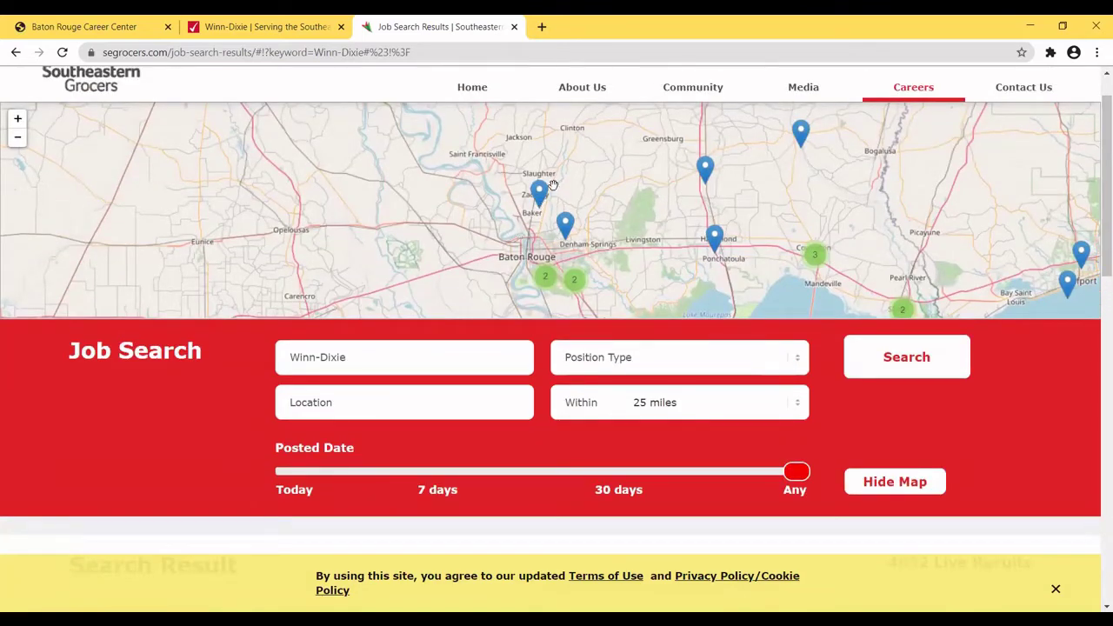
{"action": "left_click", "coordinate": [542, 283]}
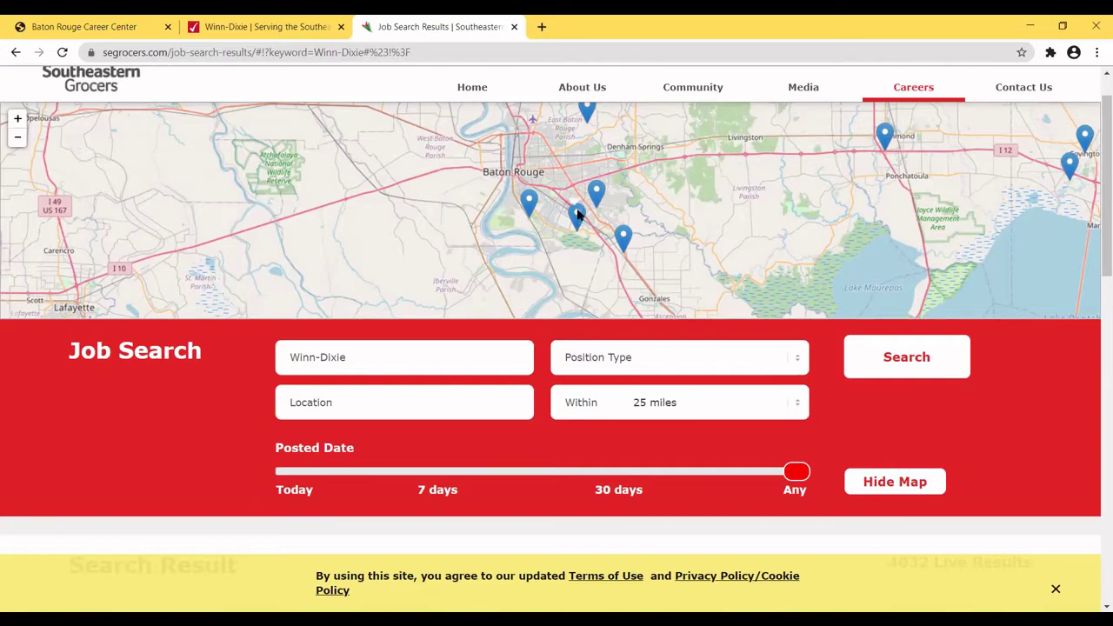
{"action": "left_click", "coordinate": [577, 215]}
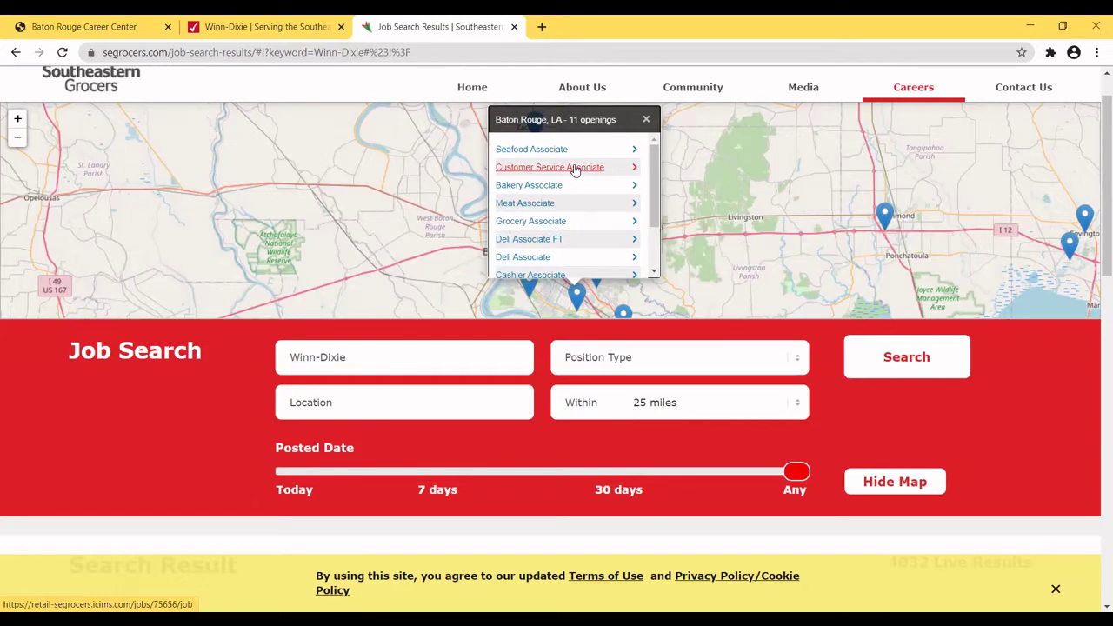
{"action": "left_click", "coordinate": [637, 169]}
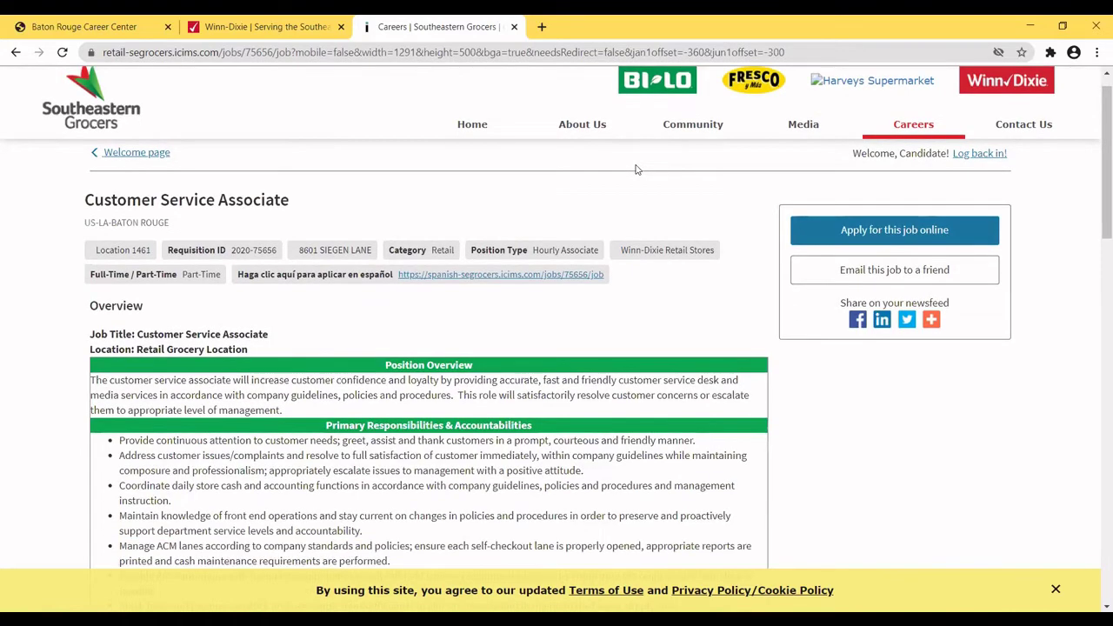
Read through the Customer Service Associate job description, then start the online application.
{"action": "scroll", "coordinate": [635, 170], "scroll_direction": "down", "scroll_amount": 3}
{"action": "scroll", "coordinate": [637, 165], "scroll_direction": "down", "scroll_amount": 4}
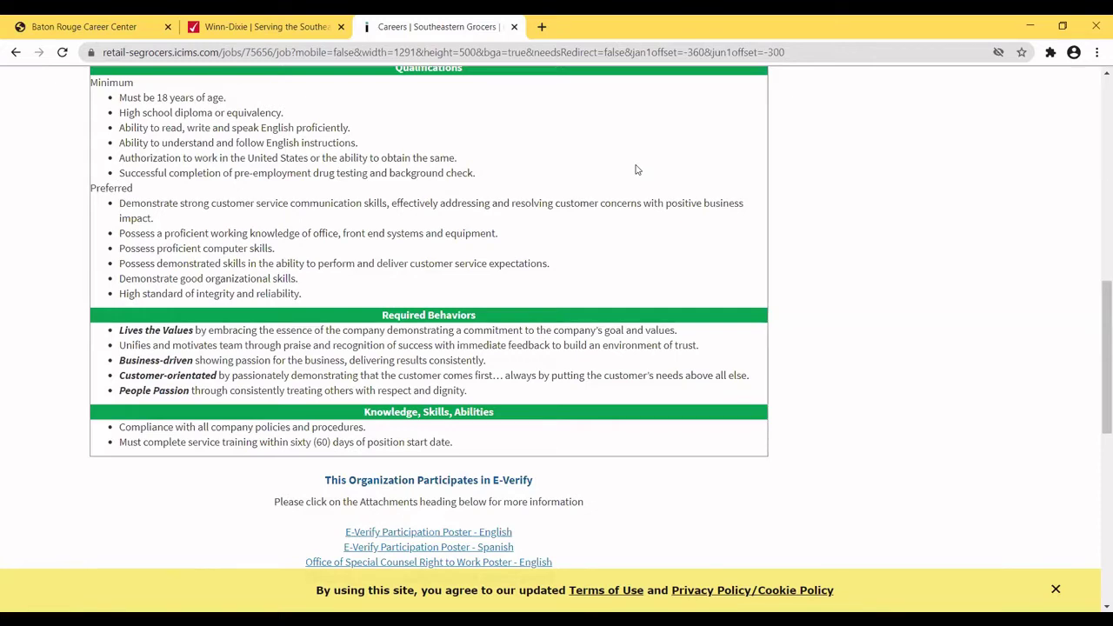
{"action": "scroll", "coordinate": [635, 170], "scroll_direction": "up", "scroll_amount": 10}
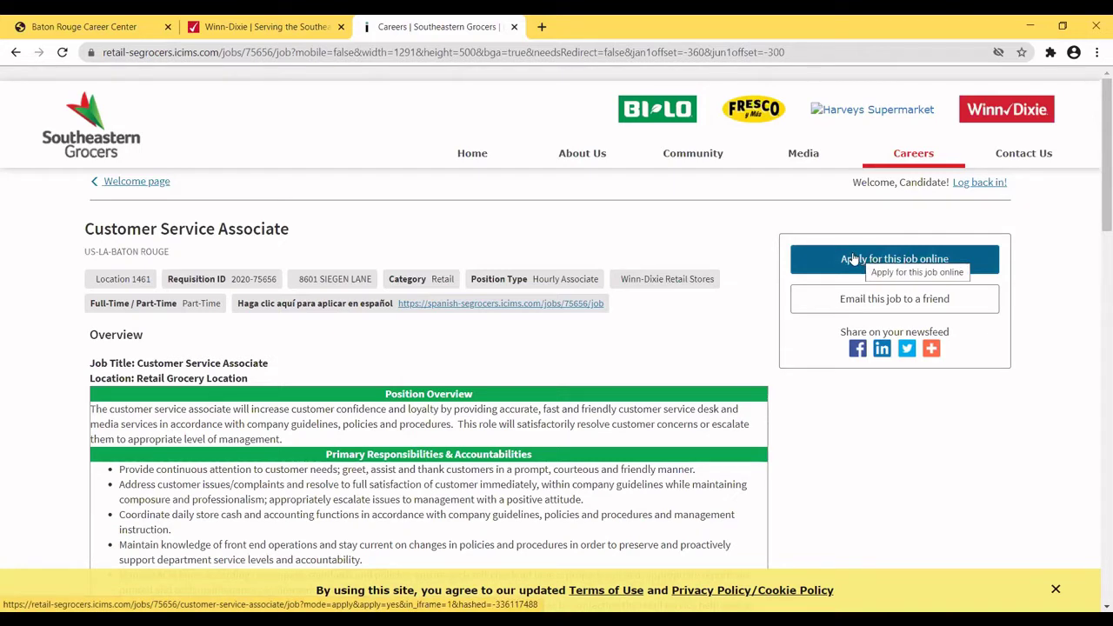
{"action": "left_click", "coordinate": [853, 259]}
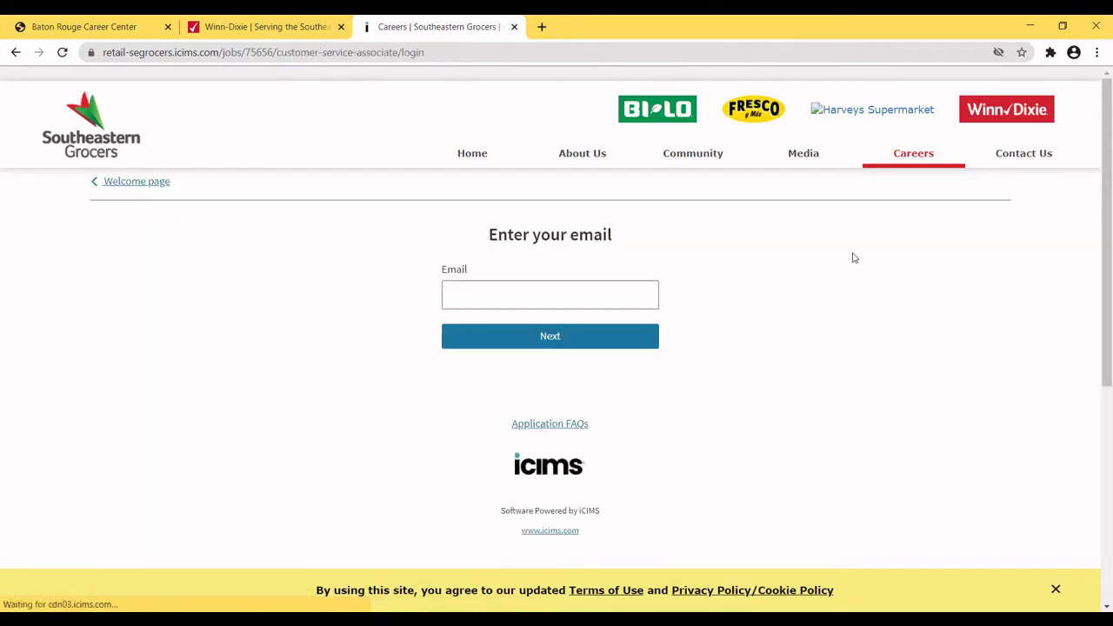
Enter the applicant's email address, correct it after the invalid-format error, and resubmit.
{"action": "left_click", "coordinate": [458, 292]}
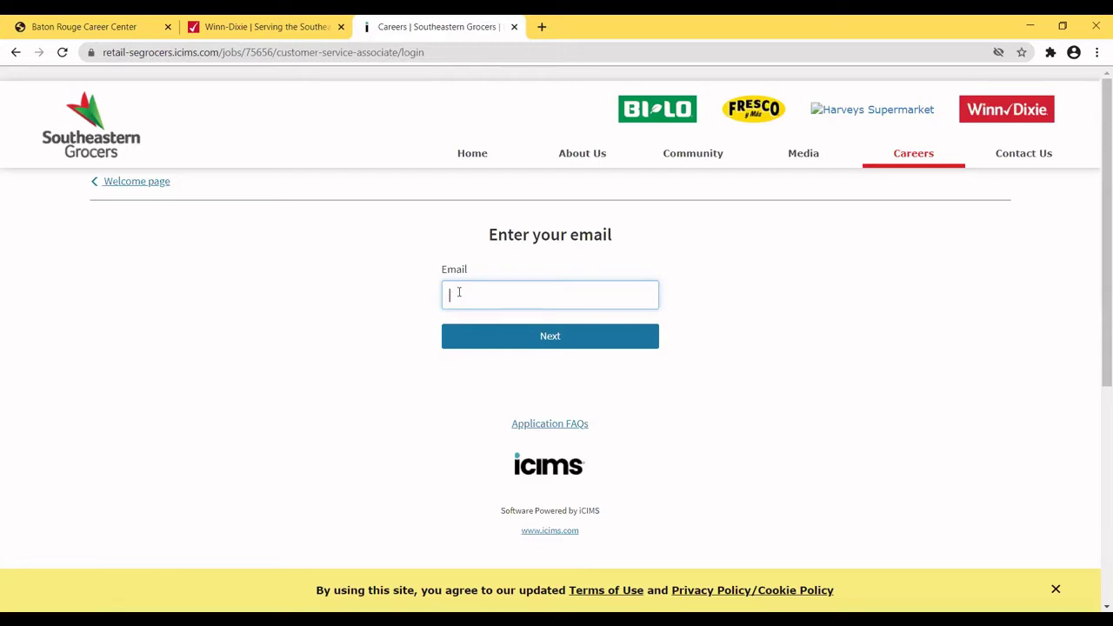
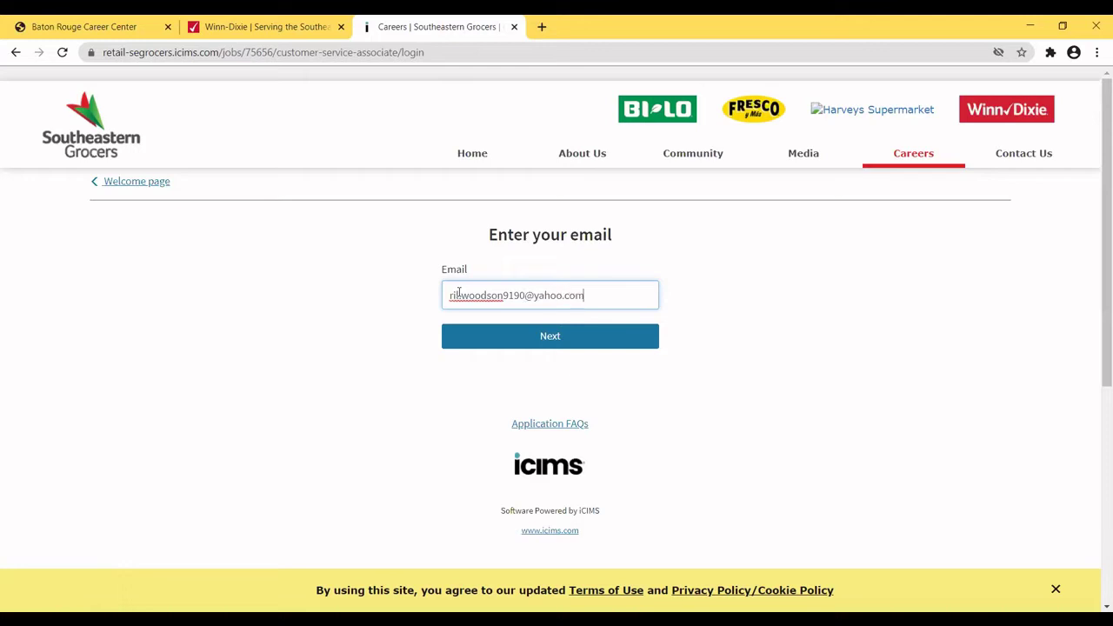
{"action": "left_click", "coordinate": [541, 342]}
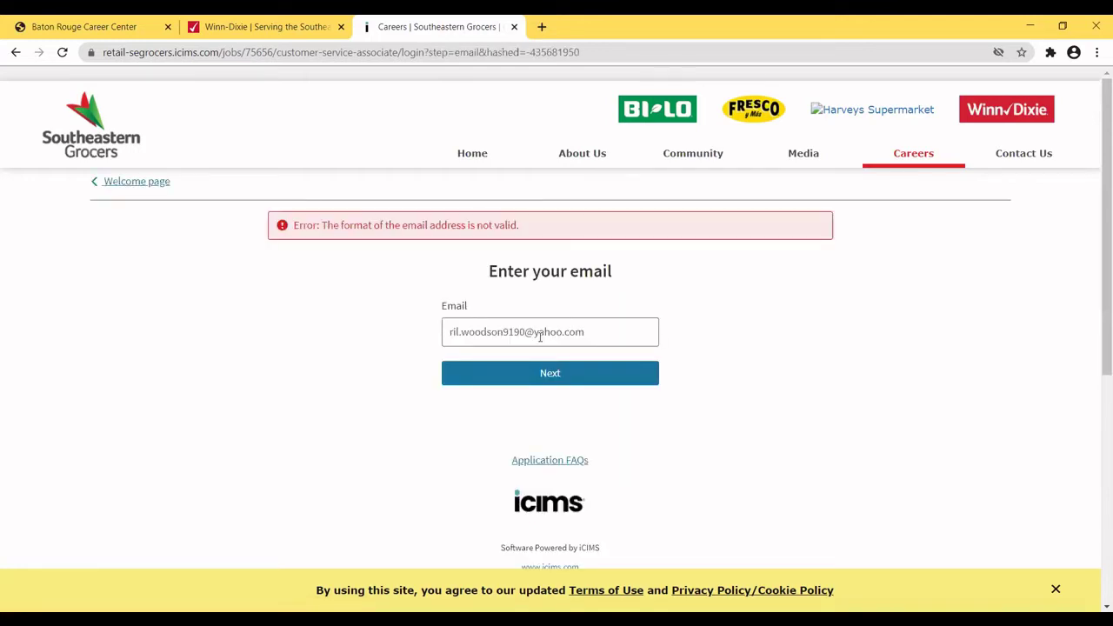
{"action": "left_click", "coordinate": [605, 331]}
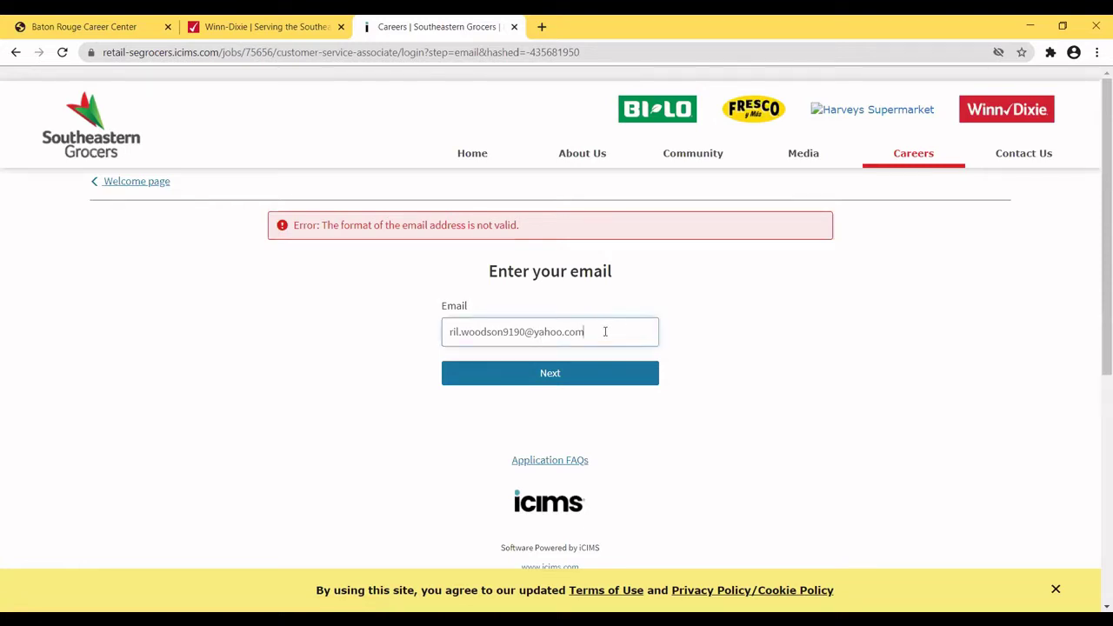
{"action": "key", "text": "BackSpace"}
{"action": "key", "text": "BackSpace"}
{"action": "key", "text": "BackSpace"}
{"action": "key", "text": "BackSpace"}
{"action": "key", "text": "BackSpace"}
{"action": "key", "text": "BackSpace"}
{"action": "key", "text": "BackSpace"}
{"action": "key", "text": "BackSpace"}
{"action": "key", "text": "BackSpace"}
{"action": "key", "text": "BackSpace"}
{"action": "key", "text": "BackSpace"}
{"action": "key", "text": "BackSpace"}
{"action": "key", "text": "BackSpace"}
{"action": "key", "text": "BackSpace"}
{"action": "key", "text": "BackSpace"}
{"action": "key", "text": "BackSpace"}
{"action": "key", "text": "BackSpace"}
{"action": "key", "text": "BackSpace"}
{"action": "key", "text": "BackSpace"}
{"action": "key", "text": "BackSpace"}
{"action": "key", "text": "BackSpace"}
{"action": "key", "text": "BackSpace"}
{"action": "key", "text": "BackSpace"}
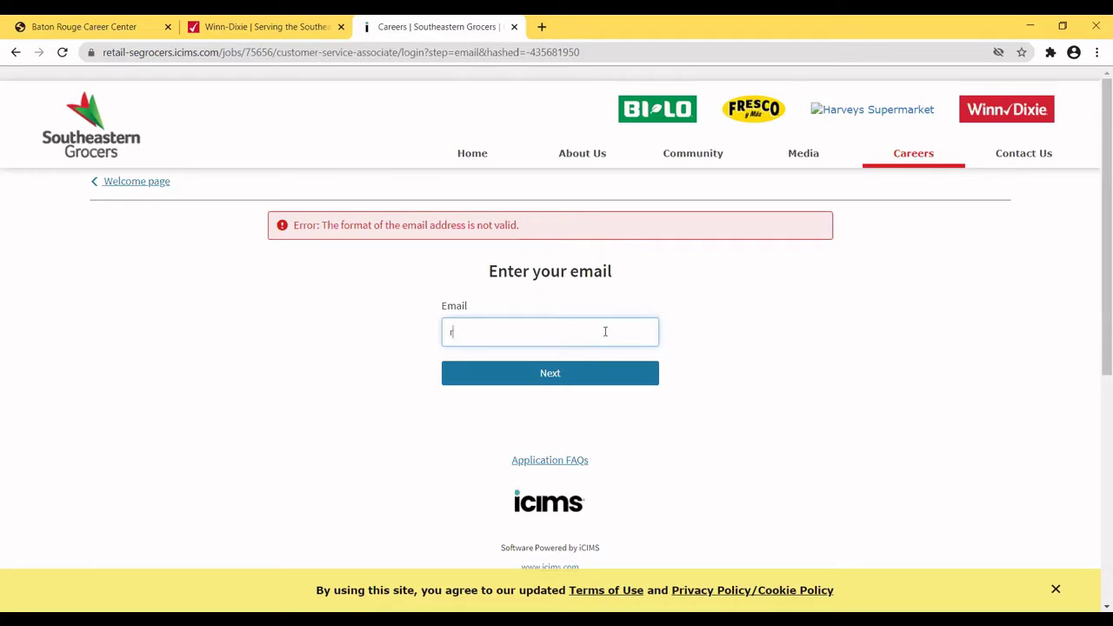
{"action": "type", "text": "il"}
{"action": "key", "text": "BackSpace"}
{"action": "key", "text": "BackSpace"}
{"action": "left_click", "coordinate": [562, 378]}
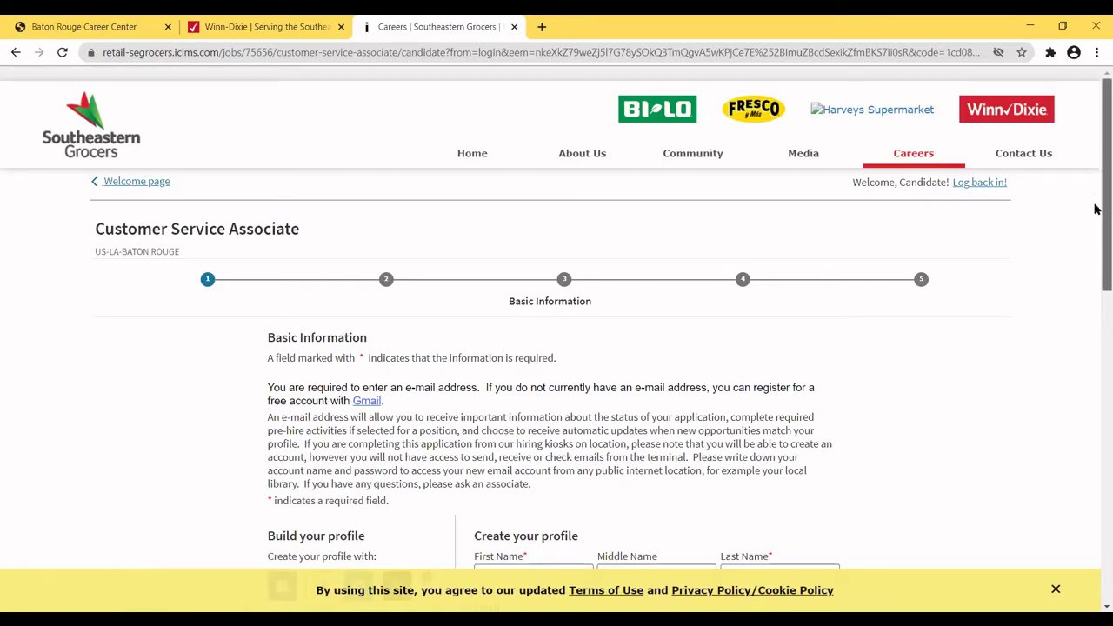
Scroll down to the Create your profile section and select the First Name field.
{"action": "left_click_drag", "start_coordinate": [1096, 209], "coordinate": [1084, 249]}
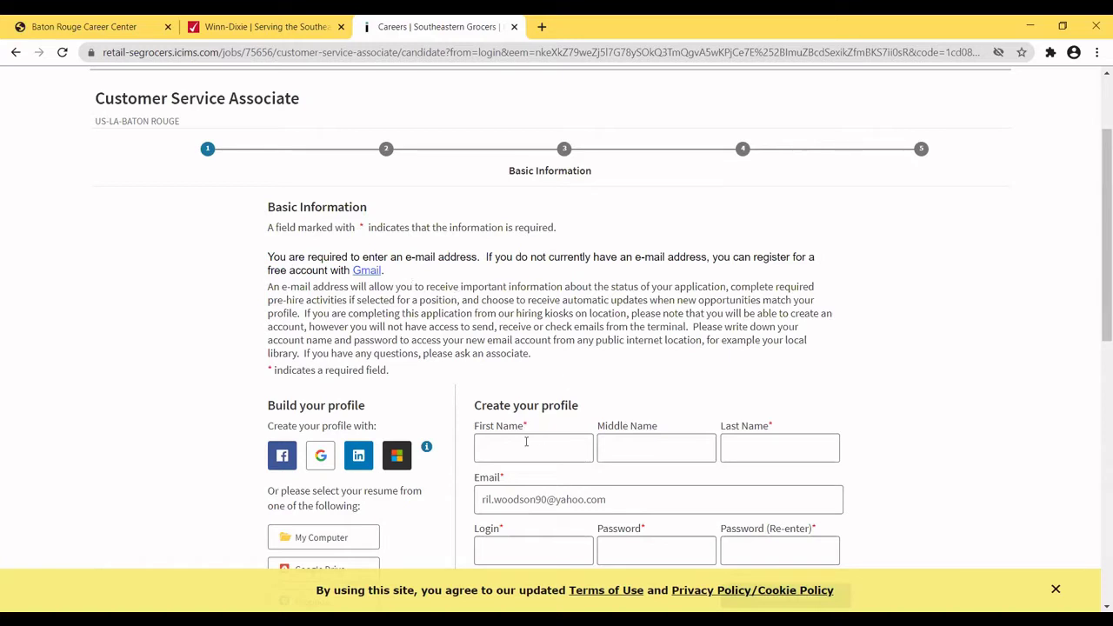
{"action": "left_click", "coordinate": [489, 446]}
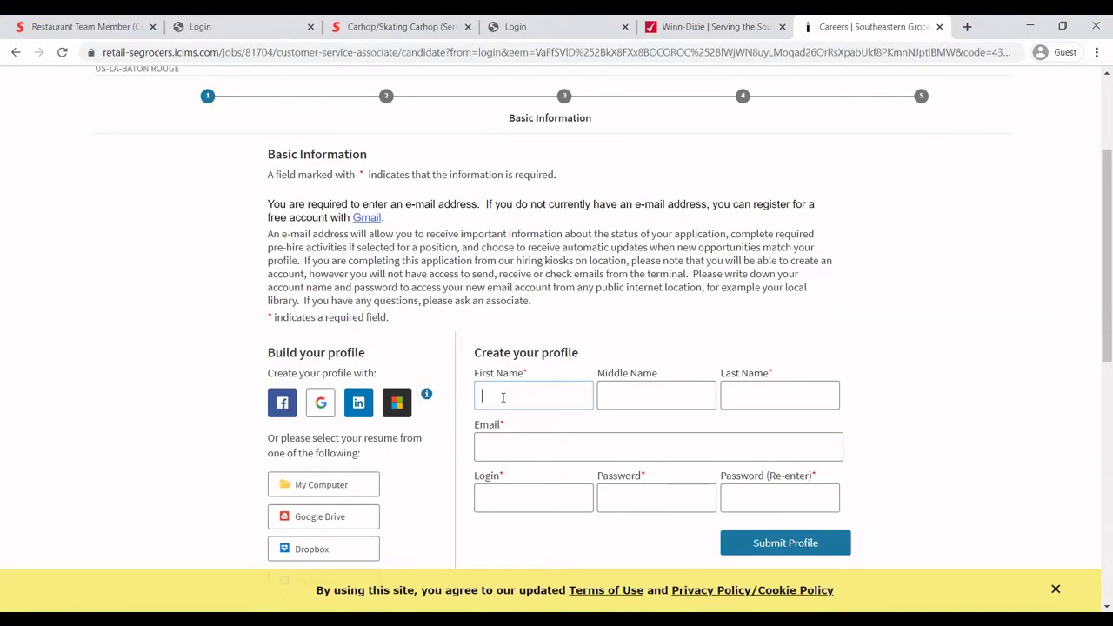
Fill in the applicant's first name, last name and email address.
{"action": "left_click", "coordinate": [759, 402]}
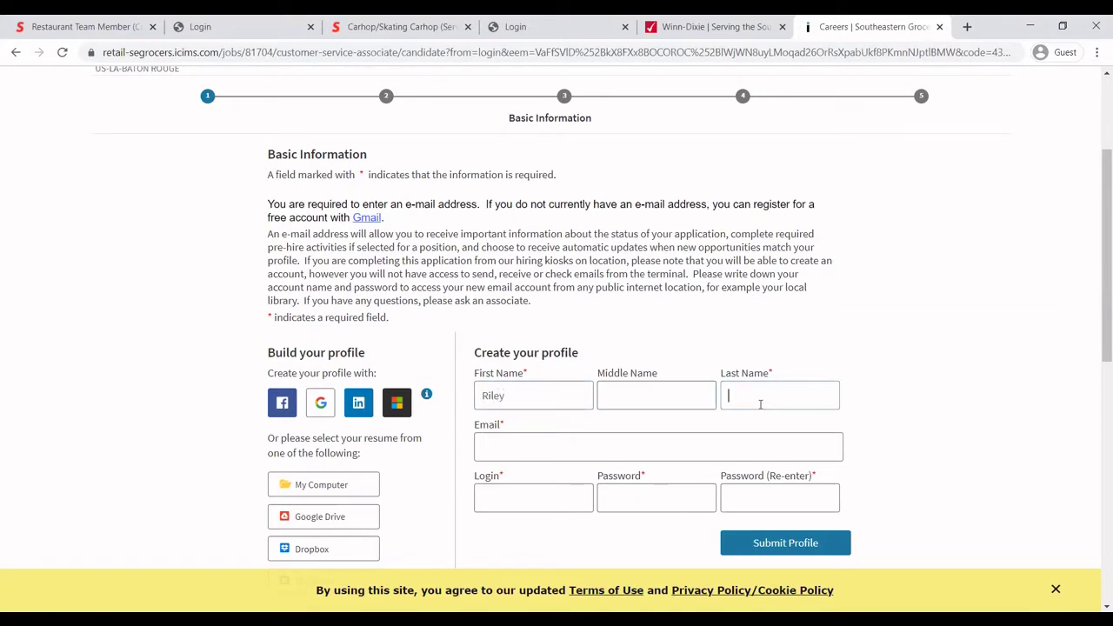
{"action": "left_click", "coordinate": [544, 443]}
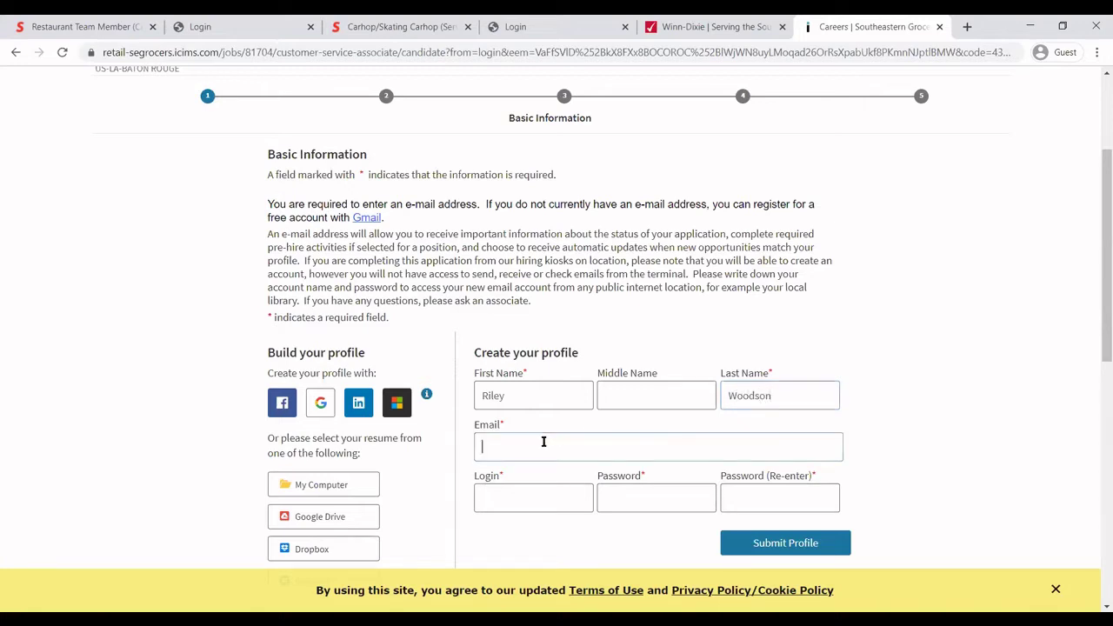
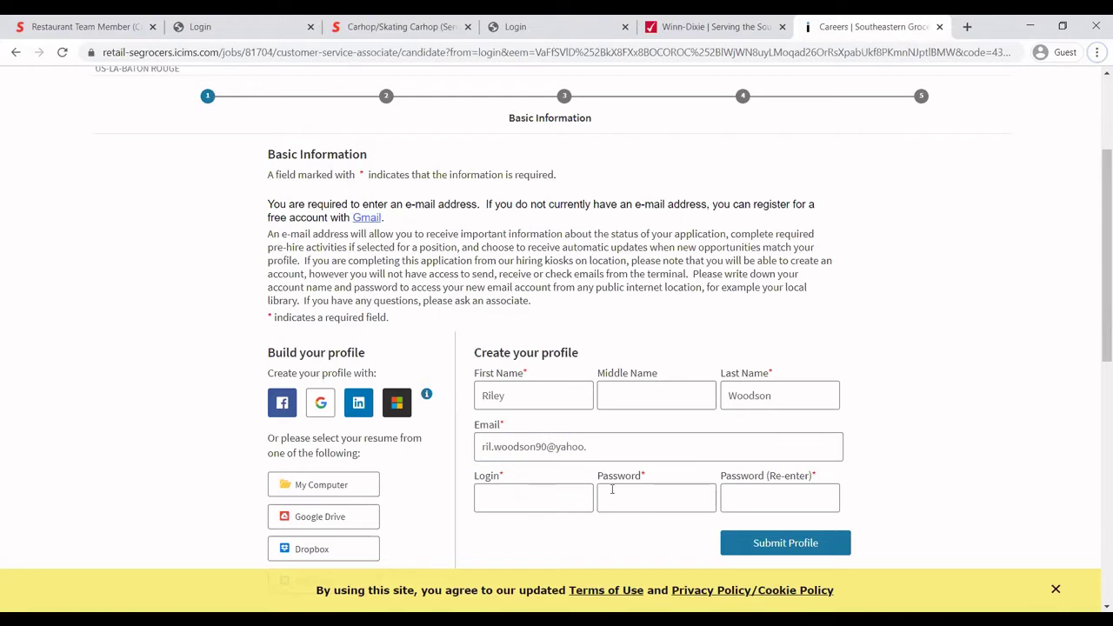
{"action": "left_click", "coordinate": [595, 454]}
{"action": "type", "text": "com"}
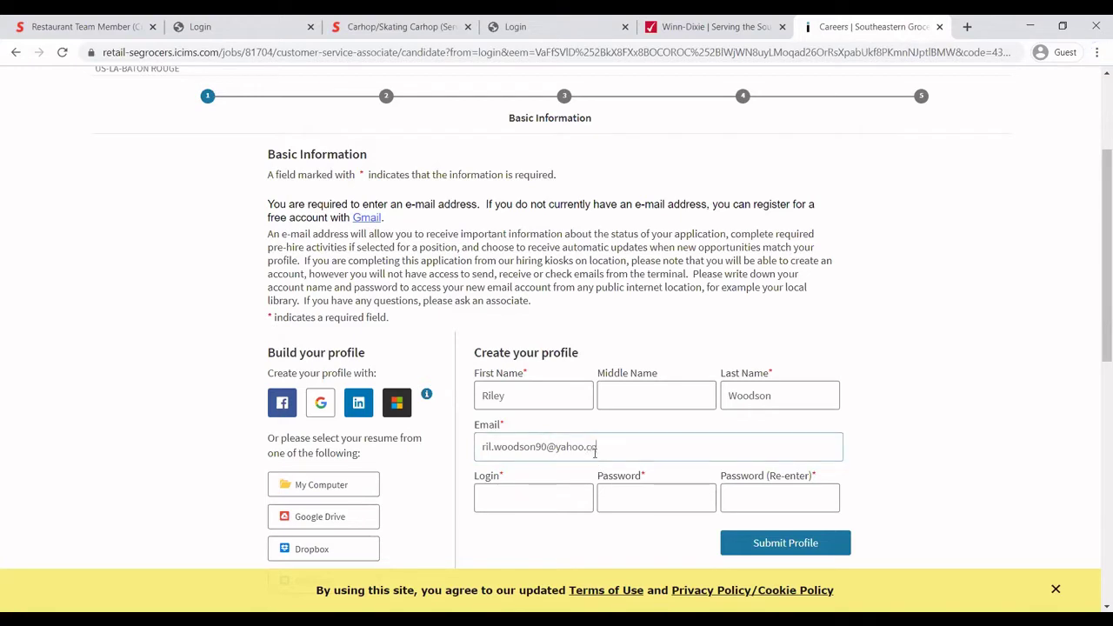
Enter a login name and the account password, re-enter the password, and submit the profile.
{"action": "left_click", "coordinate": [505, 496]}
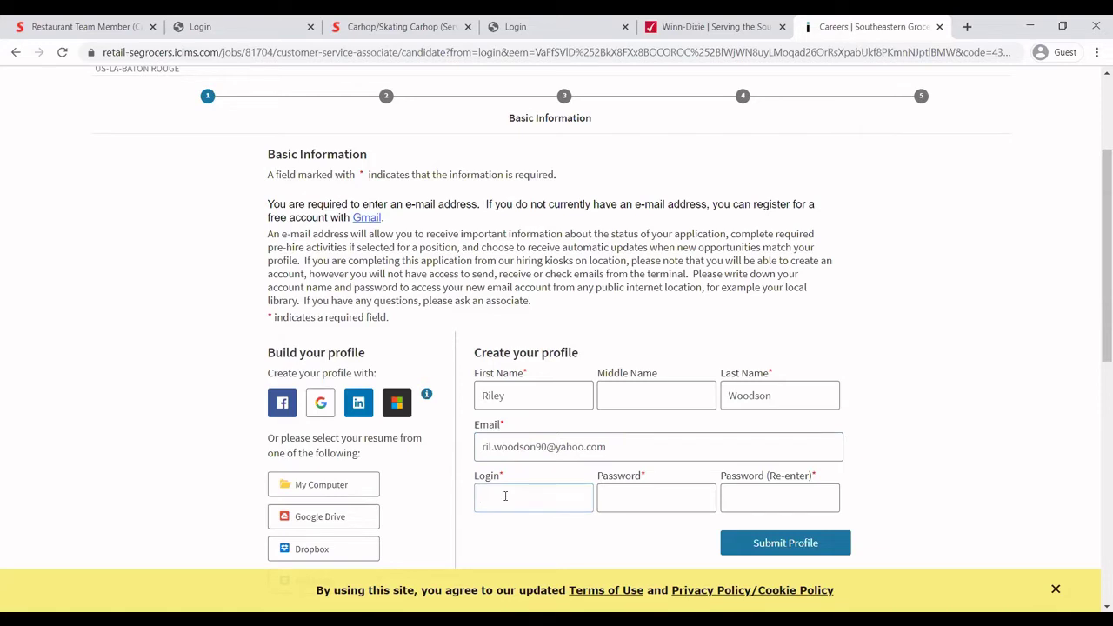
{"action": "key", "text": "BackSpace"}
{"action": "key", "text": "BackSpace"}
{"action": "key", "text": "BackSpace"}
{"action": "left_click", "coordinate": [605, 504]}
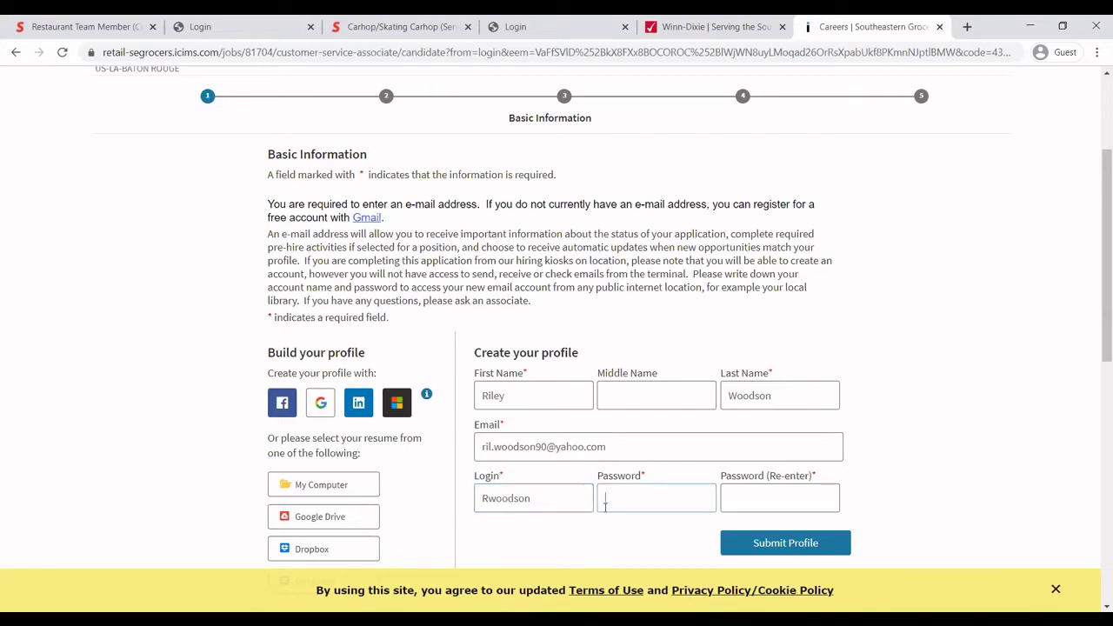
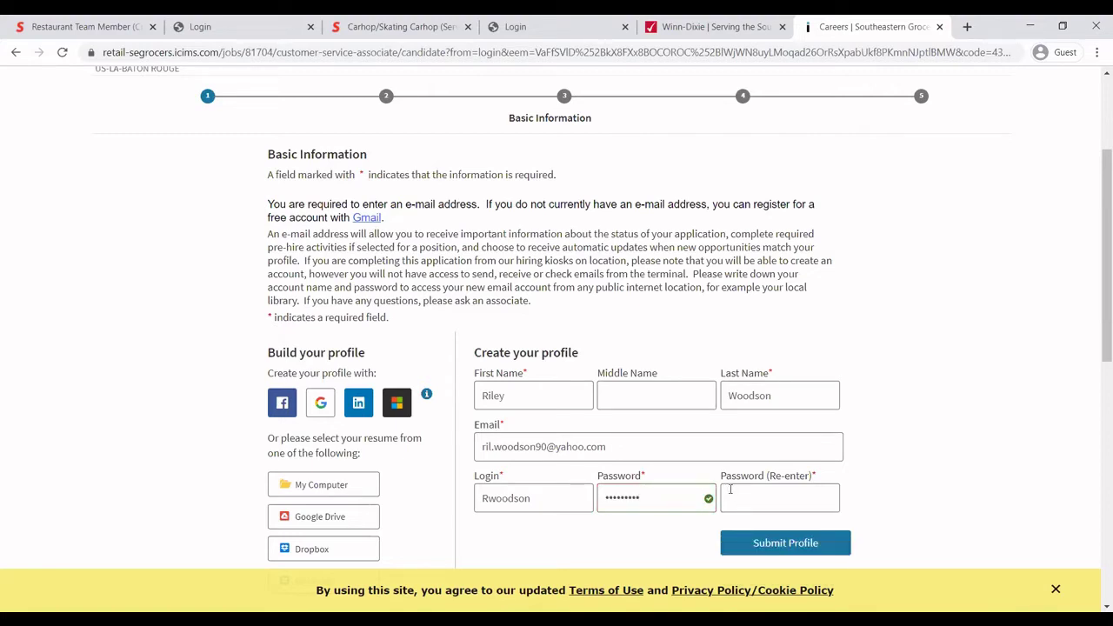
{"action": "left_click", "coordinate": [739, 496]}
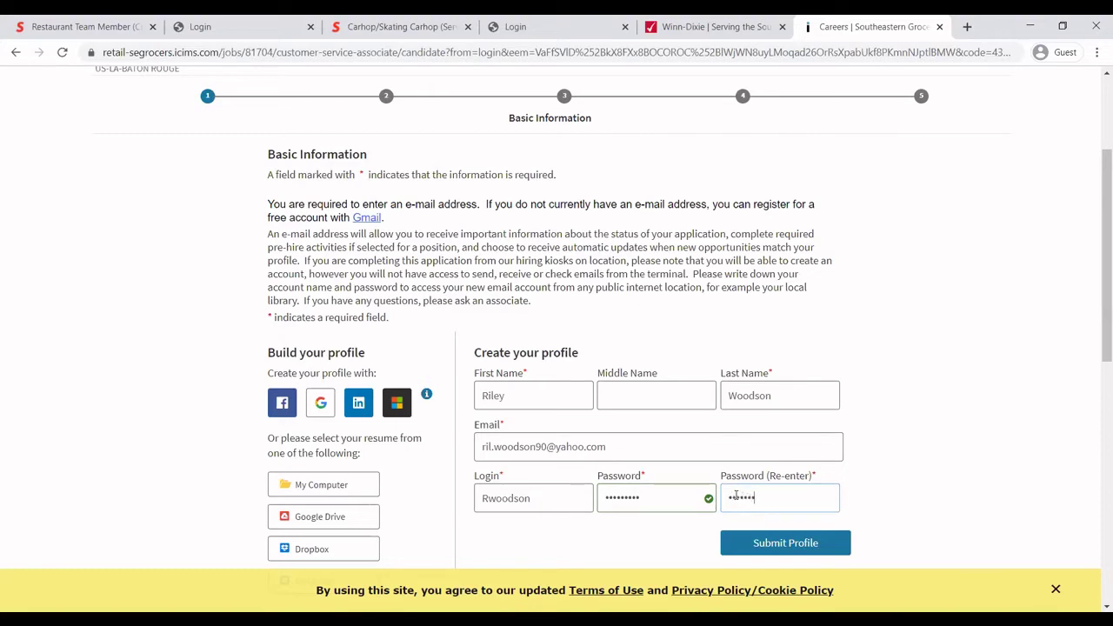
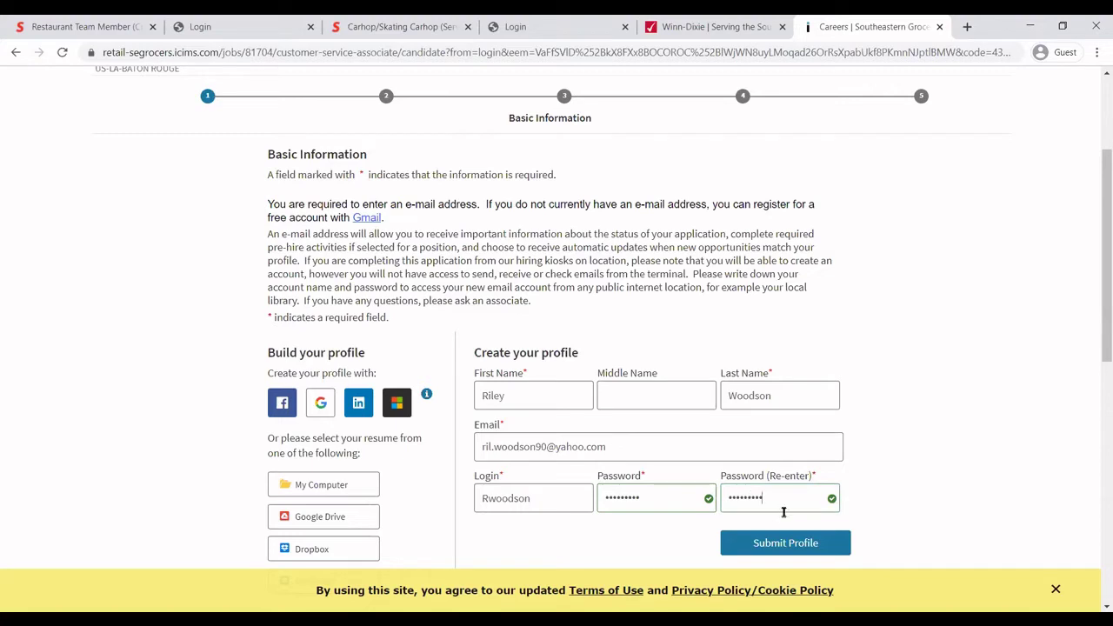
{"action": "left_click", "coordinate": [774, 541]}
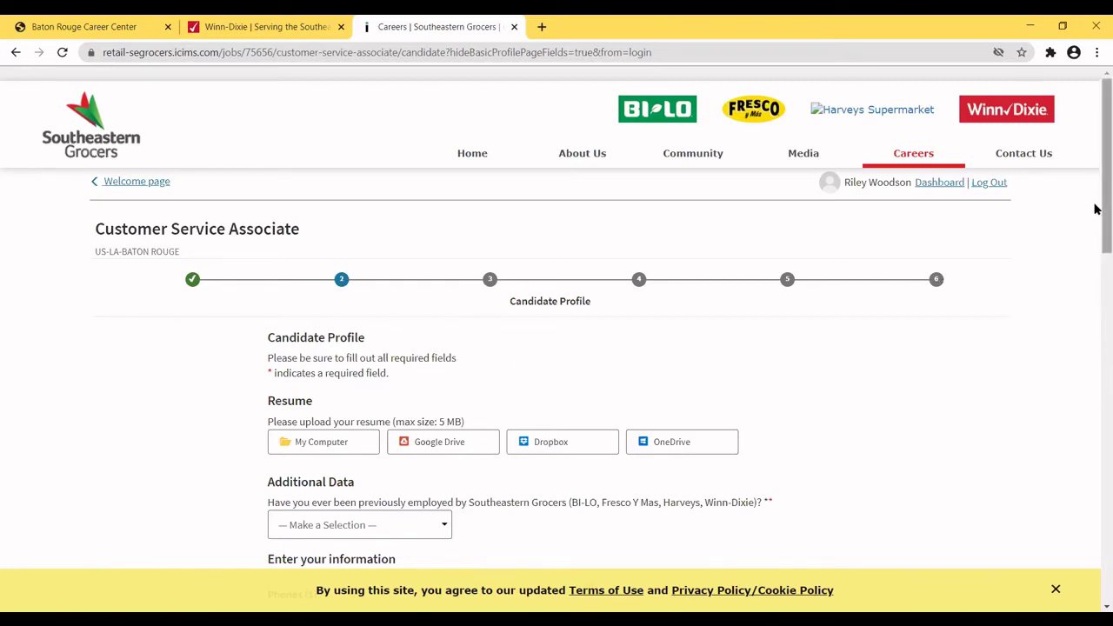
{"action": "left_click_drag", "start_coordinate": [1094, 210], "coordinate": [1092, 258]}
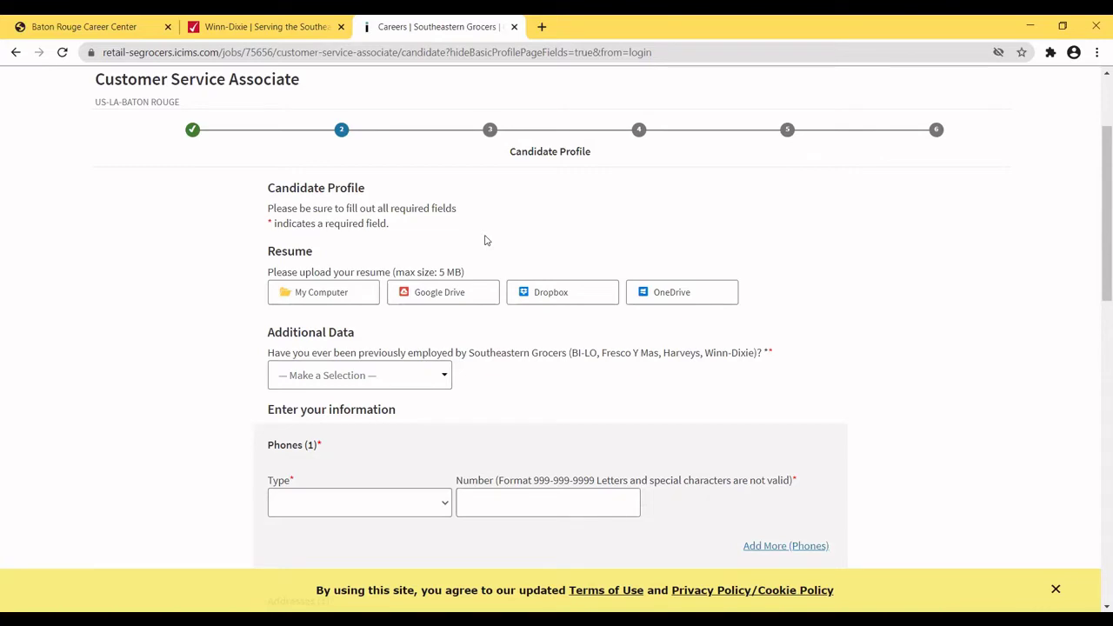
{"action": "left_click", "coordinate": [422, 295]}
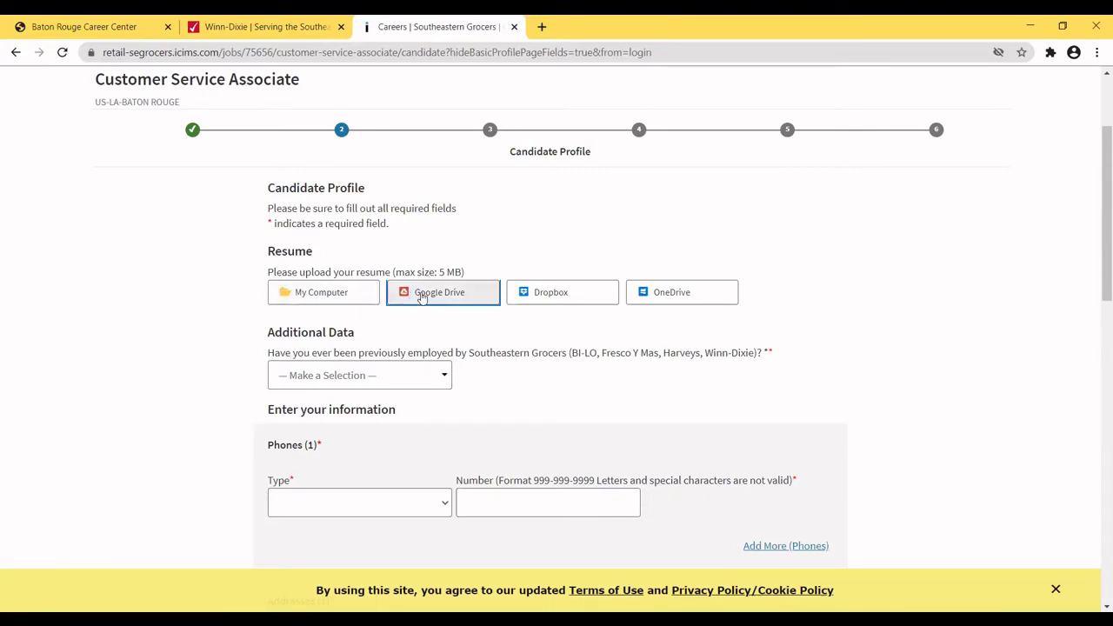
{"action": "left_click", "coordinate": [537, 295]}
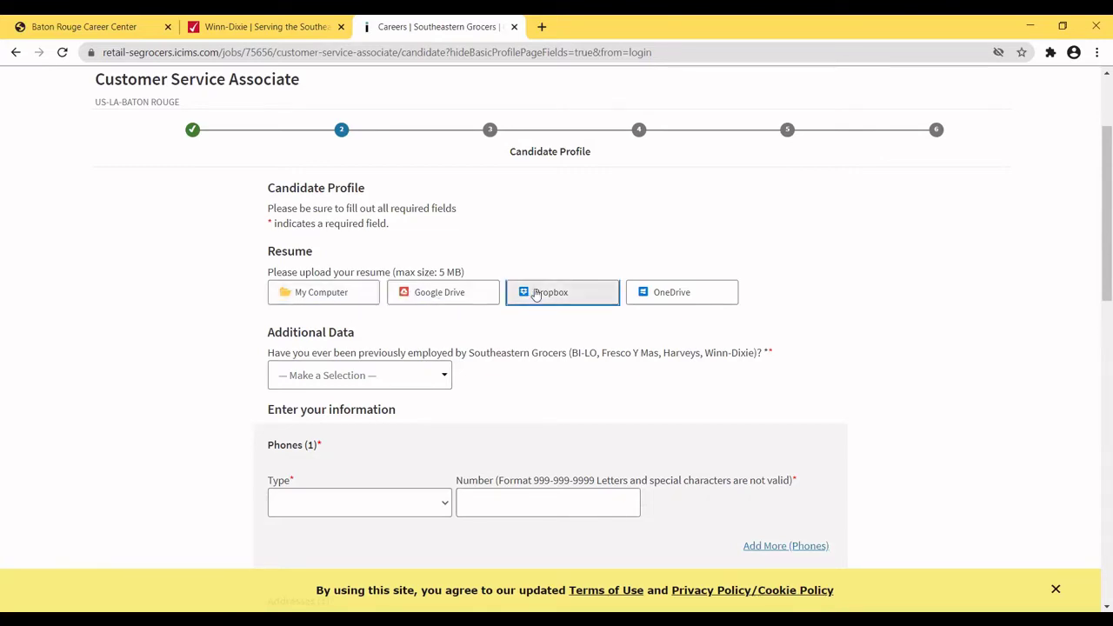
{"action": "left_click", "coordinate": [647, 296]}
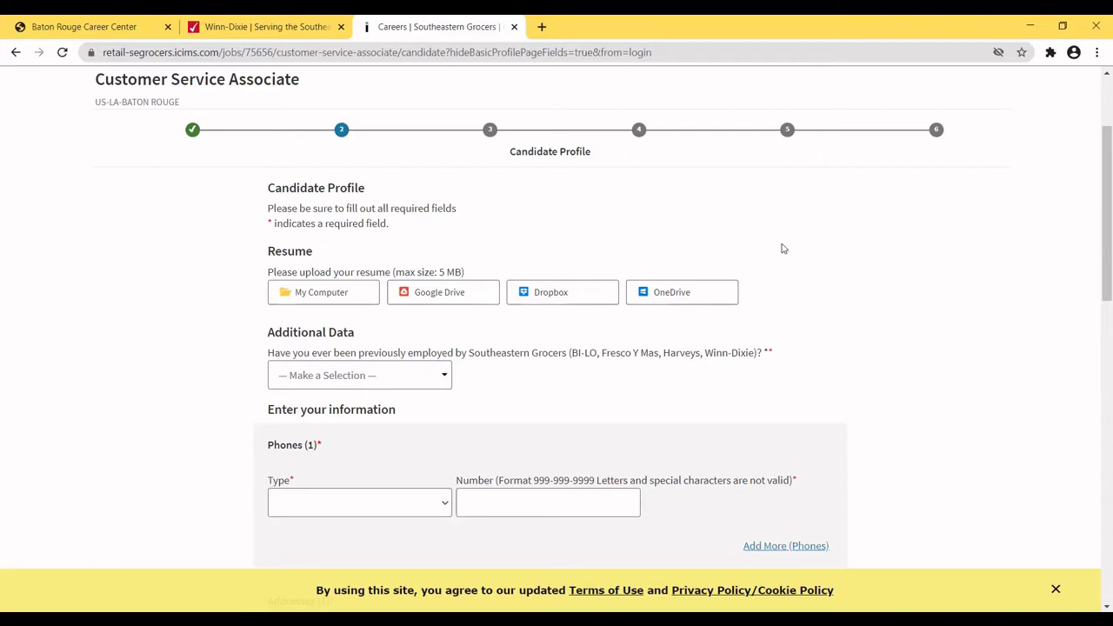
Upload the customer service resume (.docx) from the USB drive's resume folder.
{"action": "left_click", "coordinate": [313, 293]}
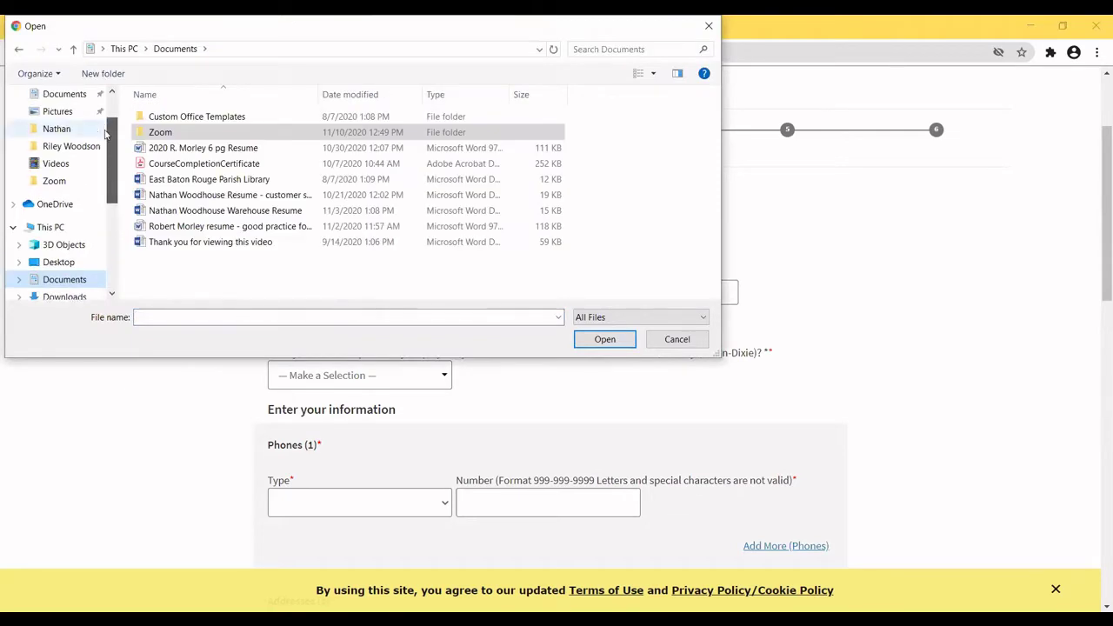
{"action": "left_click", "coordinate": [61, 146]}
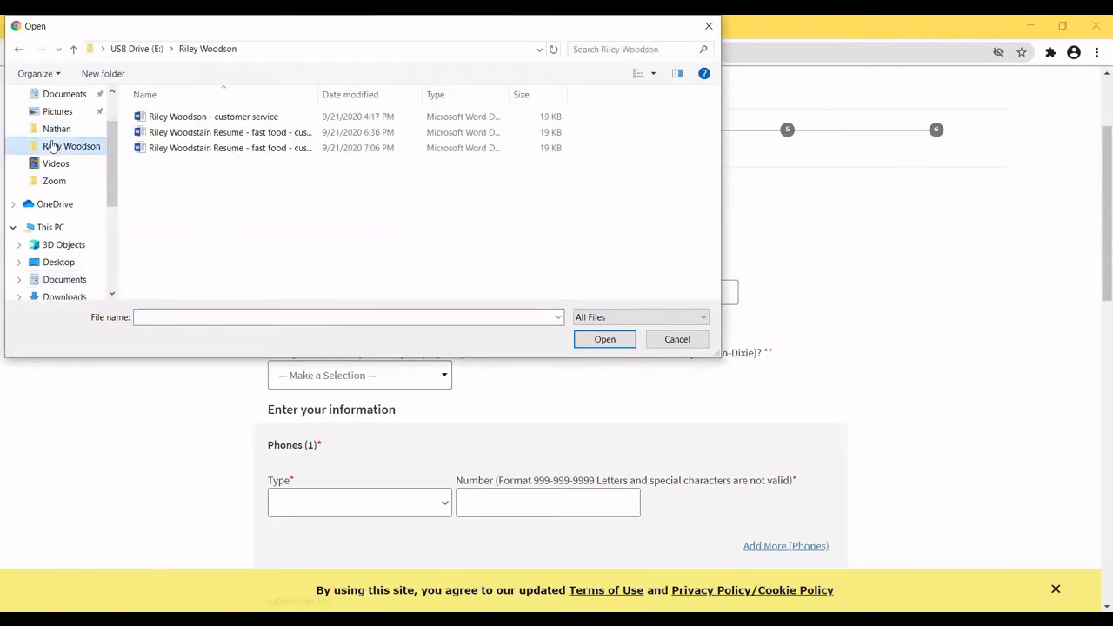
{"action": "left_click", "coordinate": [184, 117]}
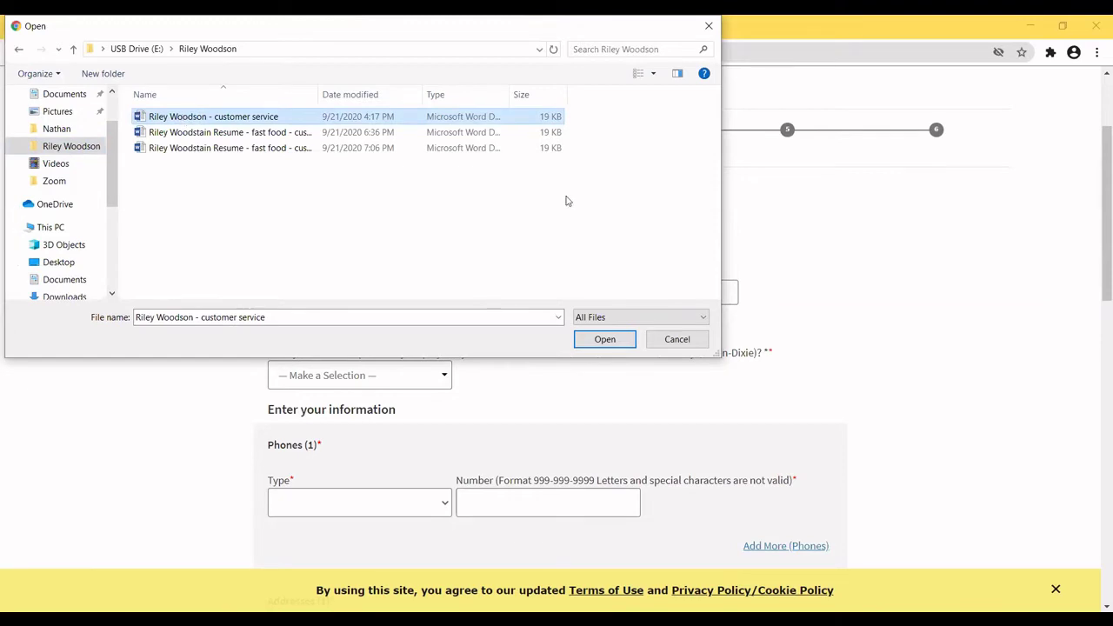
{"action": "left_click", "coordinate": [605, 339]}
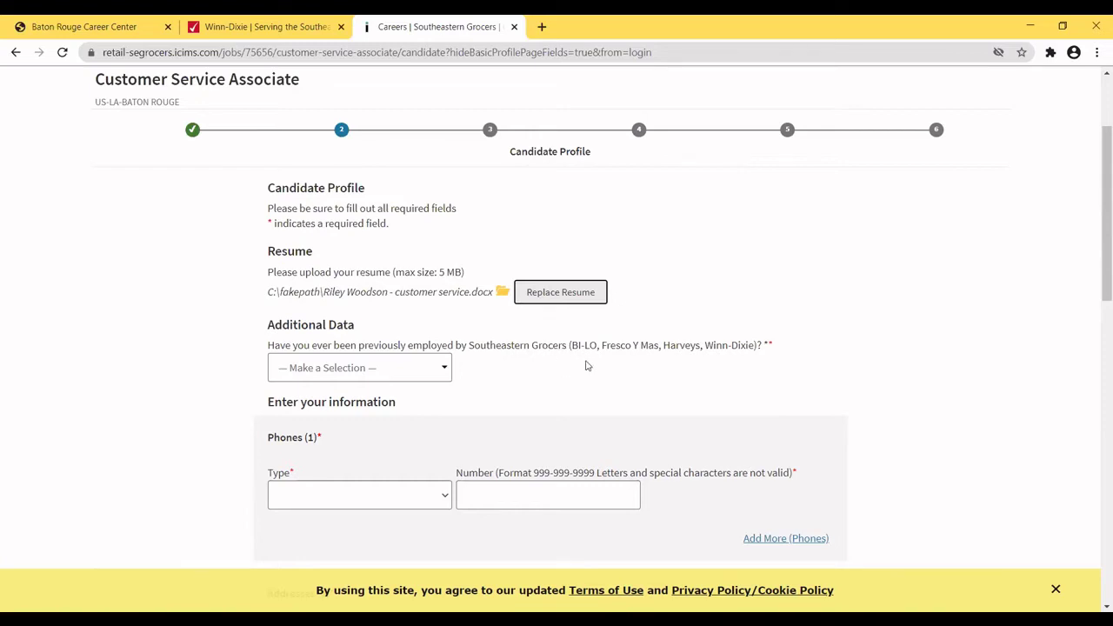
Answer No to previous employment and add the applicant's Cellular phone number.
{"action": "left_click", "coordinate": [442, 368]}
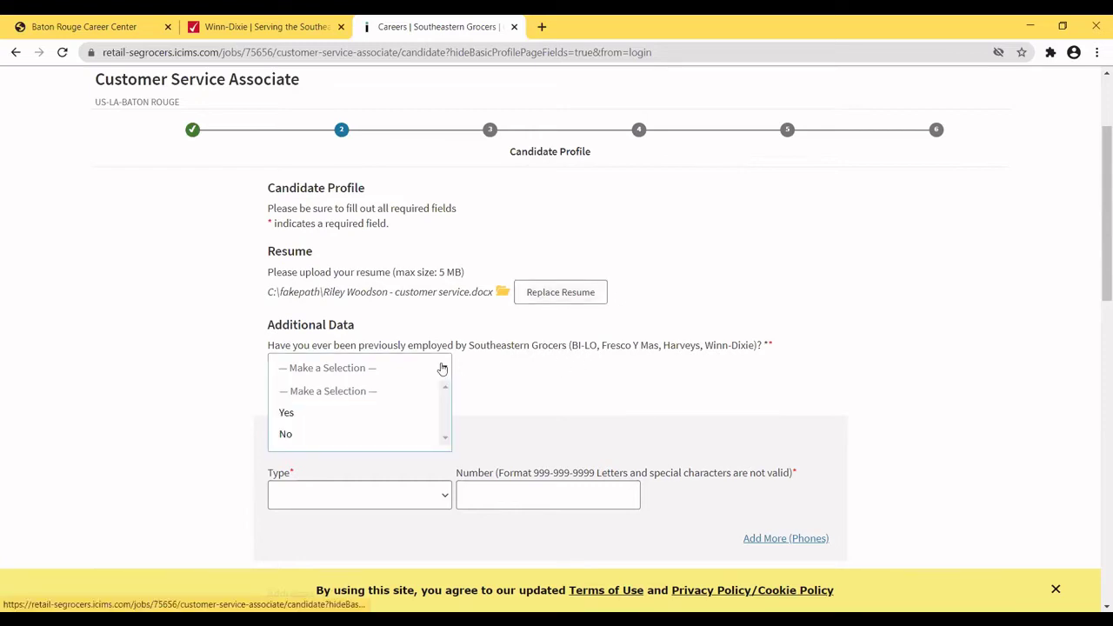
{"action": "left_click", "coordinate": [290, 434]}
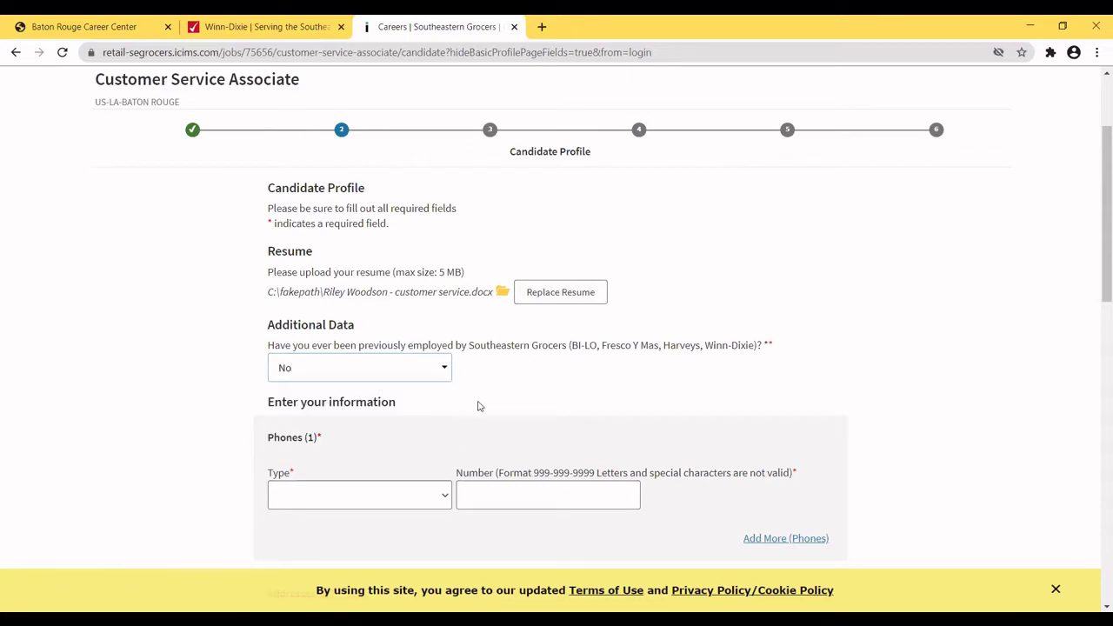
{"action": "left_click", "coordinate": [316, 501]}
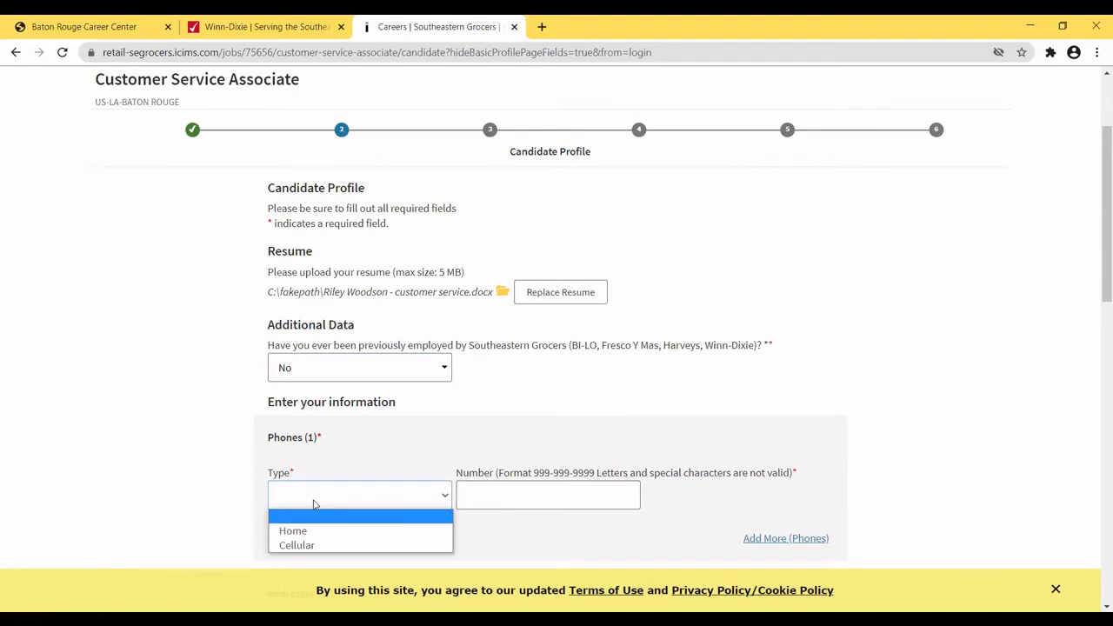
{"action": "left_click", "coordinate": [294, 545]}
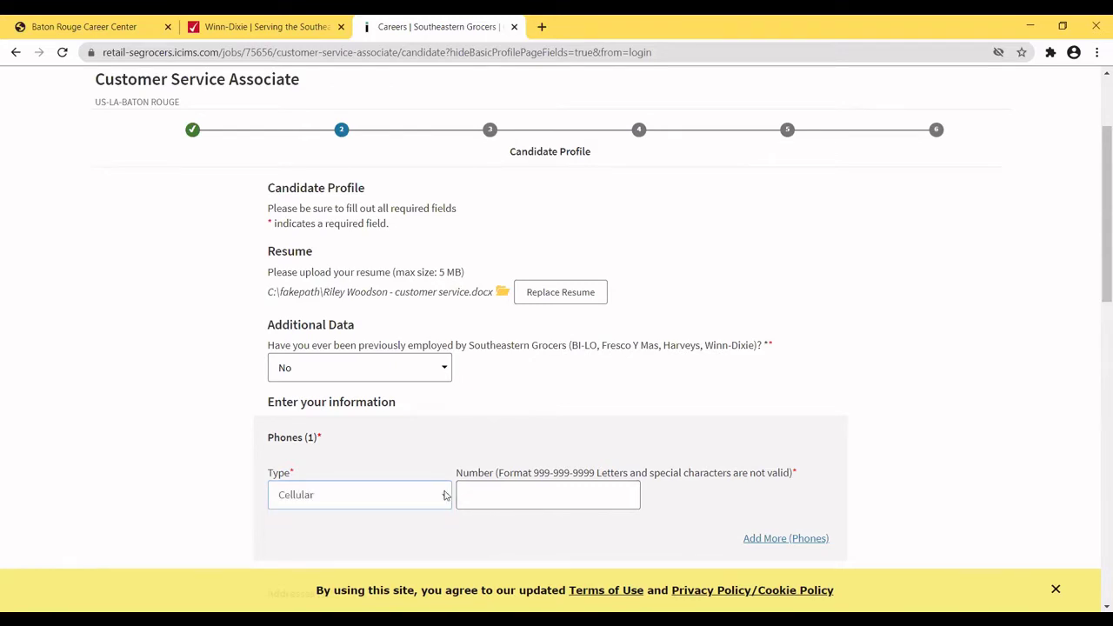
{"action": "left_click", "coordinate": [477, 495]}
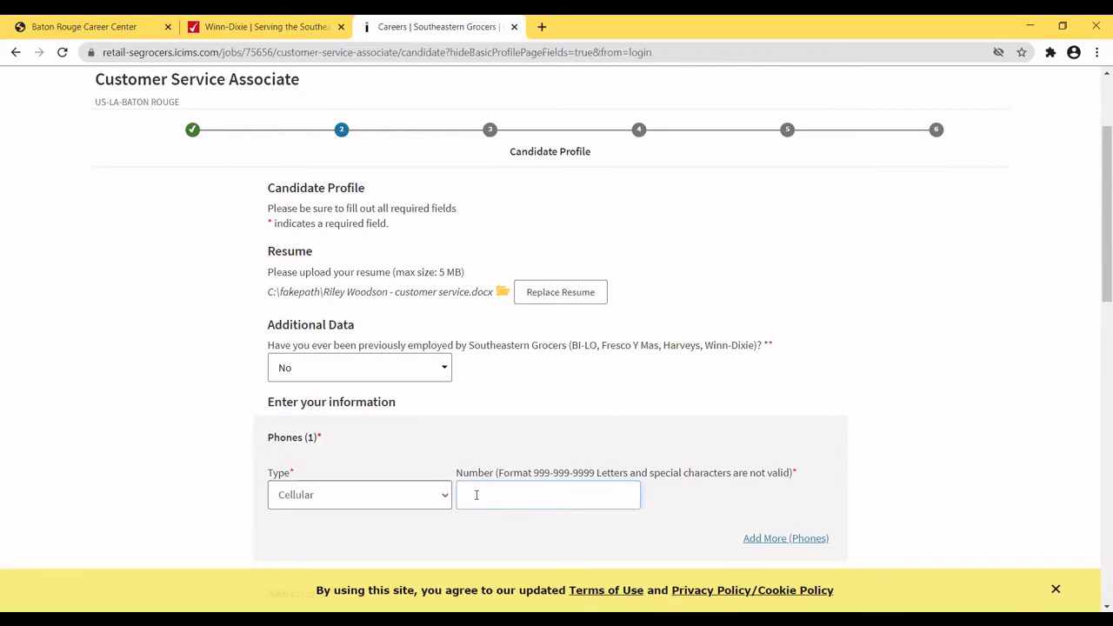
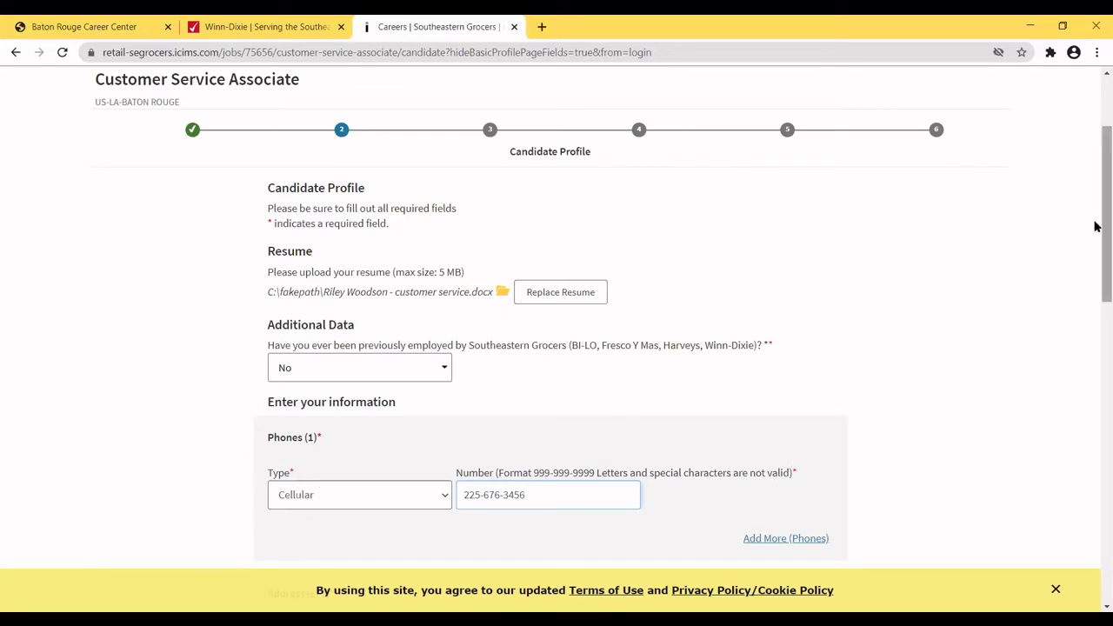
{"action": "left_click_drag", "start_coordinate": [1095, 226], "coordinate": [1083, 350]}
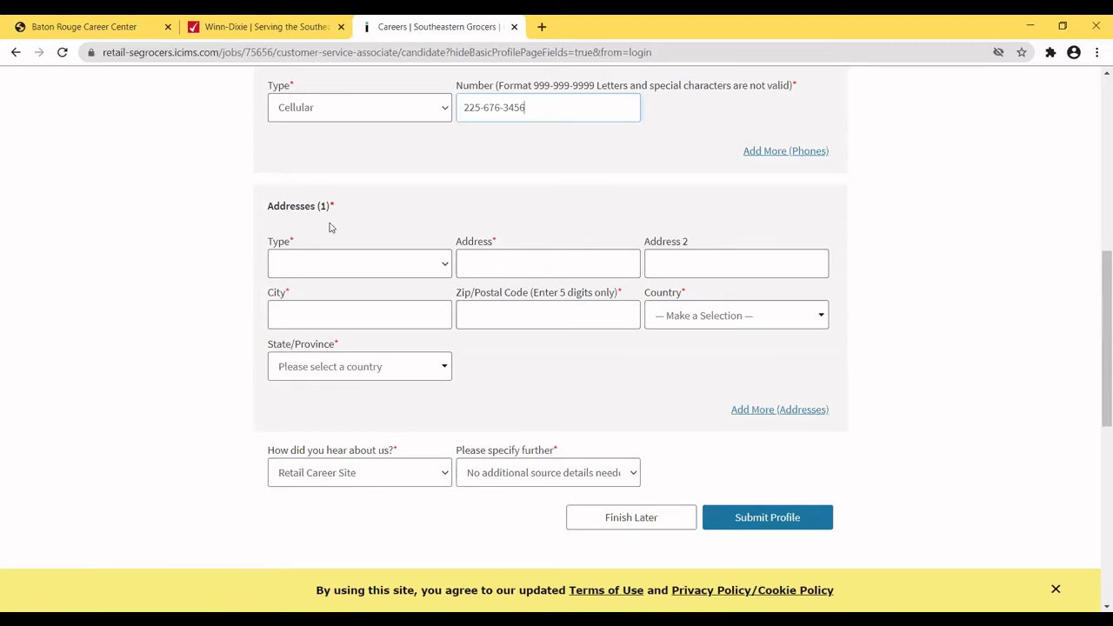
Set the address type to Mailing and enter the street address, city and zip code.
{"action": "left_click", "coordinate": [445, 268]}
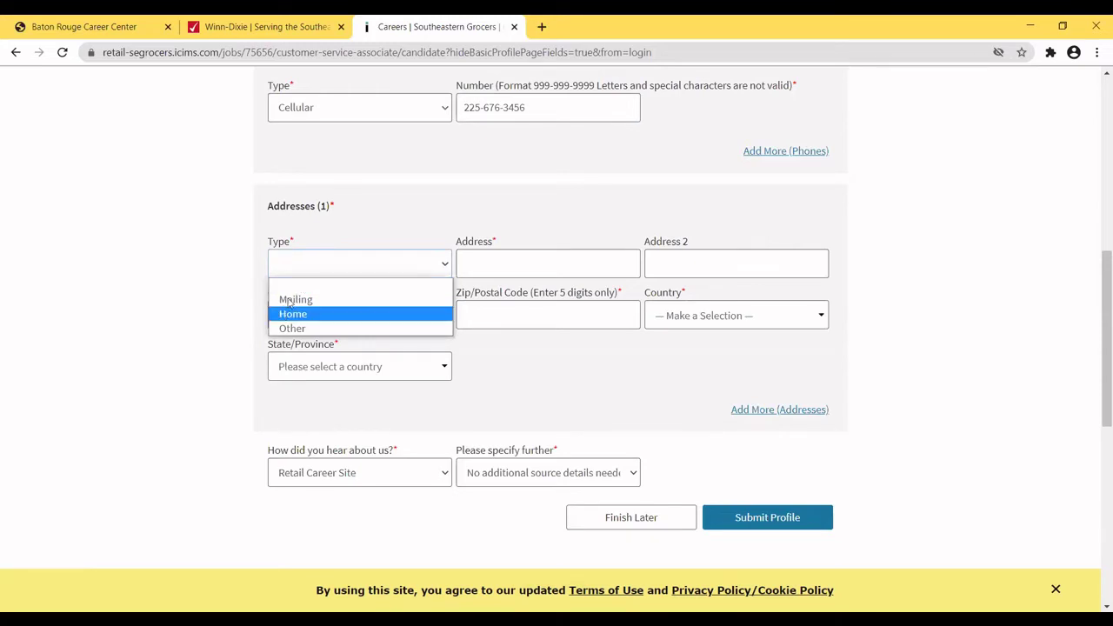
{"action": "left_click", "coordinate": [292, 299]}
{"action": "left_click", "coordinate": [468, 259]}
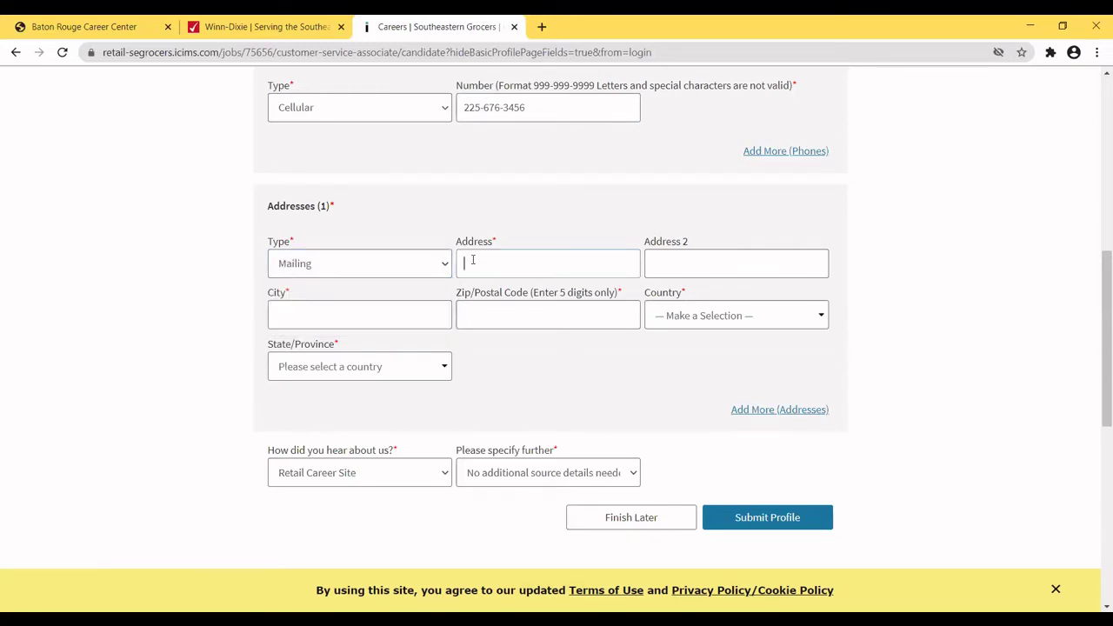
{"action": "left_click", "coordinate": [316, 314]}
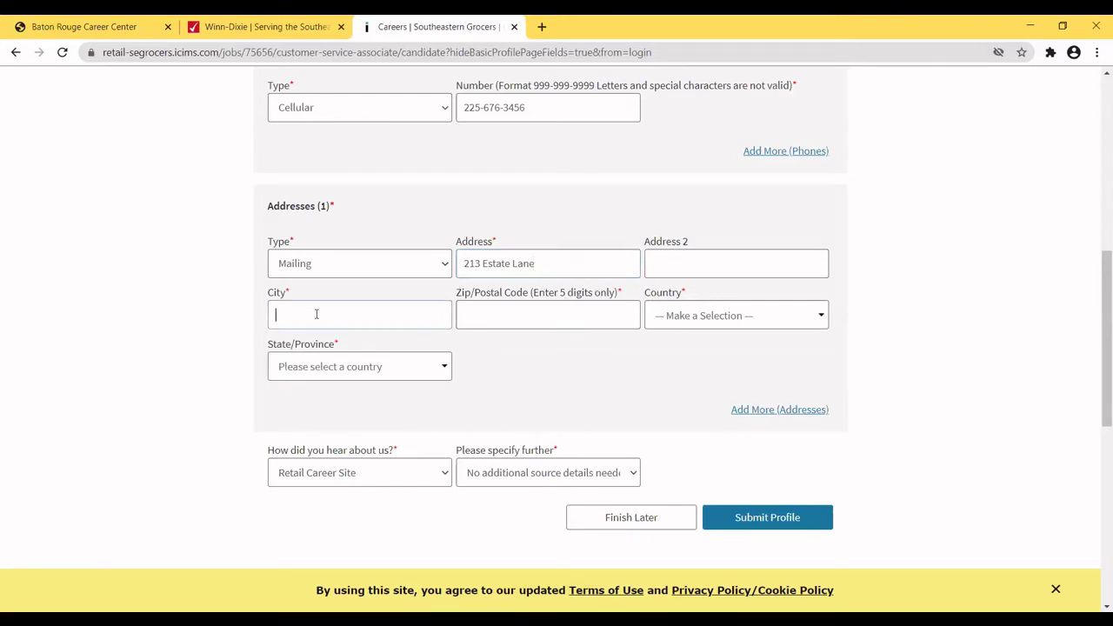
{"action": "type", "text": "Baton Rouge"}
{"action": "left_click", "coordinate": [476, 308]}
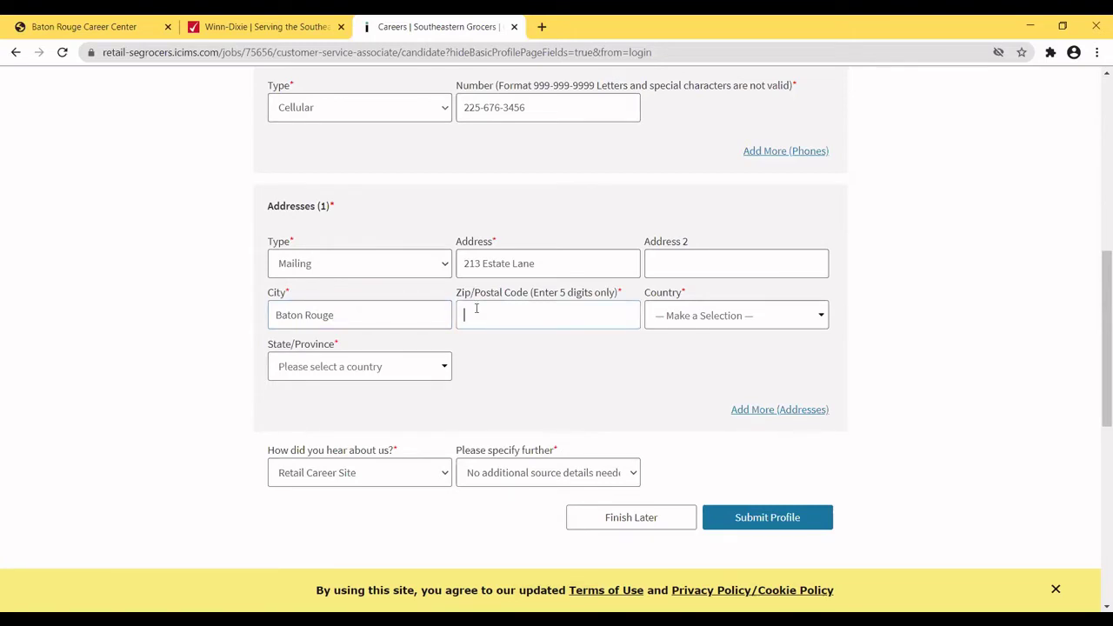
{"action": "type", "text": "70802"}
Set the country to United States and the state to Louisiana, then expand 'How did you hear about us?'.
{"action": "left_click", "coordinate": [821, 318]}
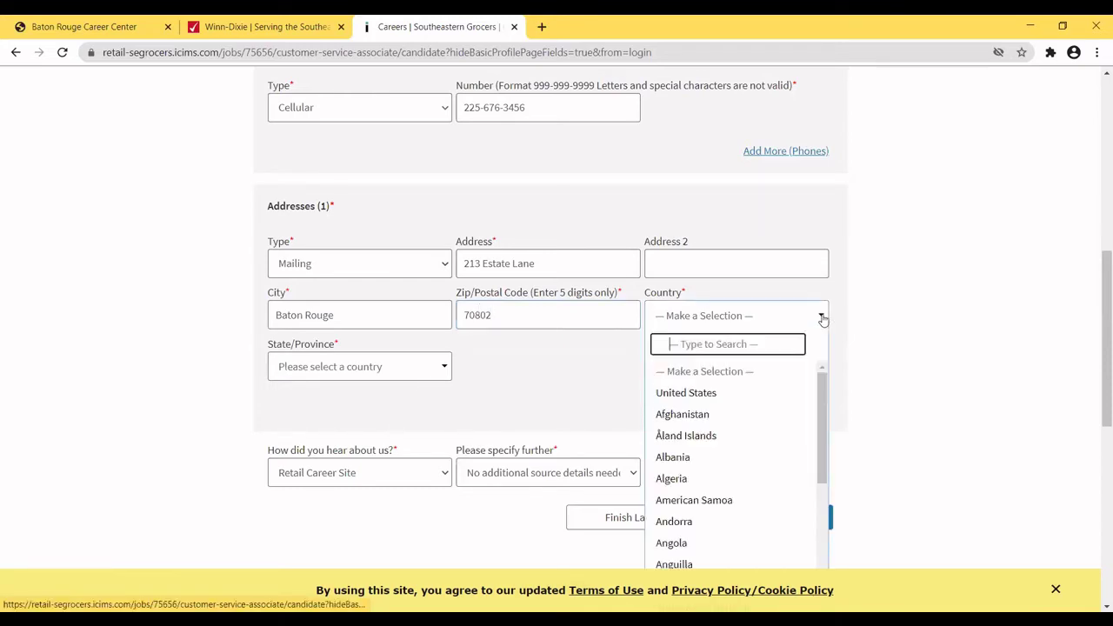
{"action": "left_click", "coordinate": [687, 394]}
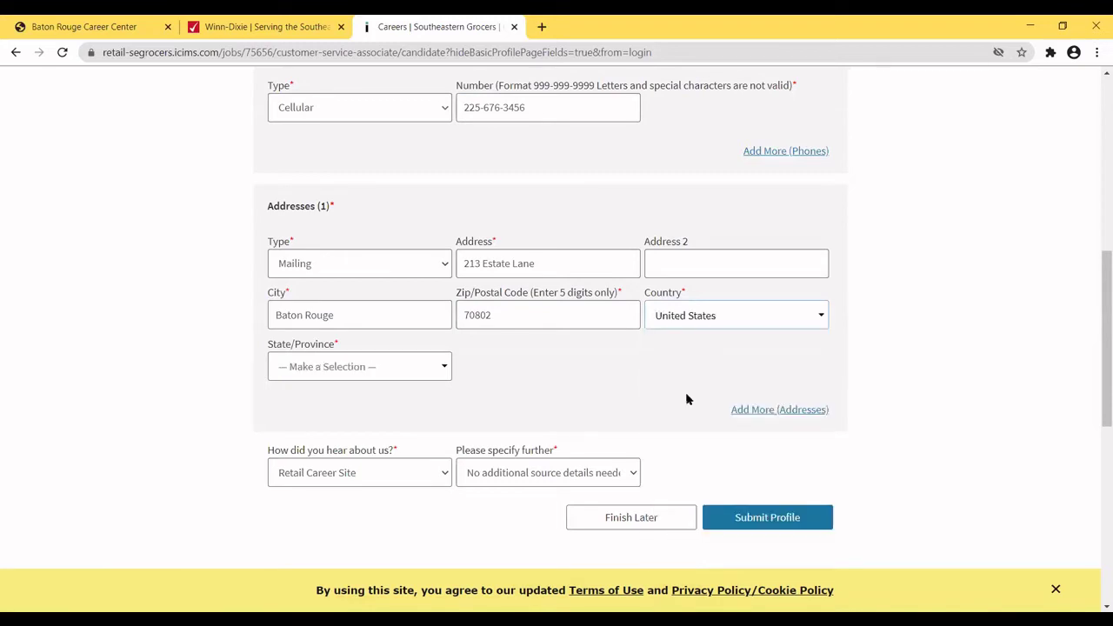
{"action": "left_click", "coordinate": [443, 369]}
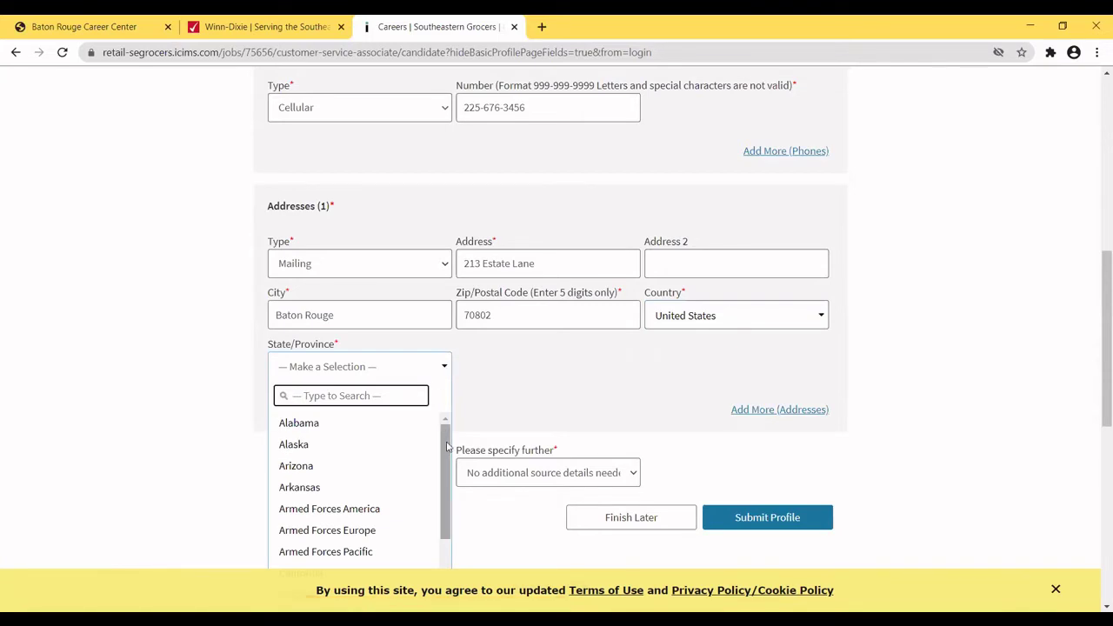
{"action": "left_click_drag", "start_coordinate": [446, 442], "coordinate": [442, 504]}
{"action": "scroll", "coordinate": [439, 532], "scroll_direction": "down", "scroll_amount": 1}
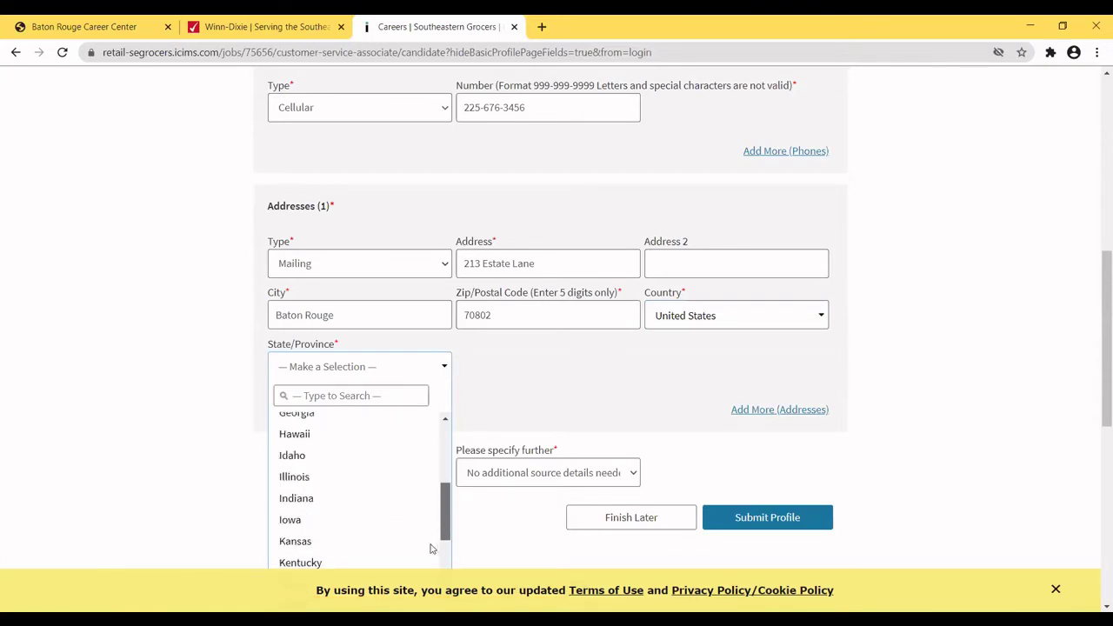
{"action": "left_click", "coordinate": [432, 561]}
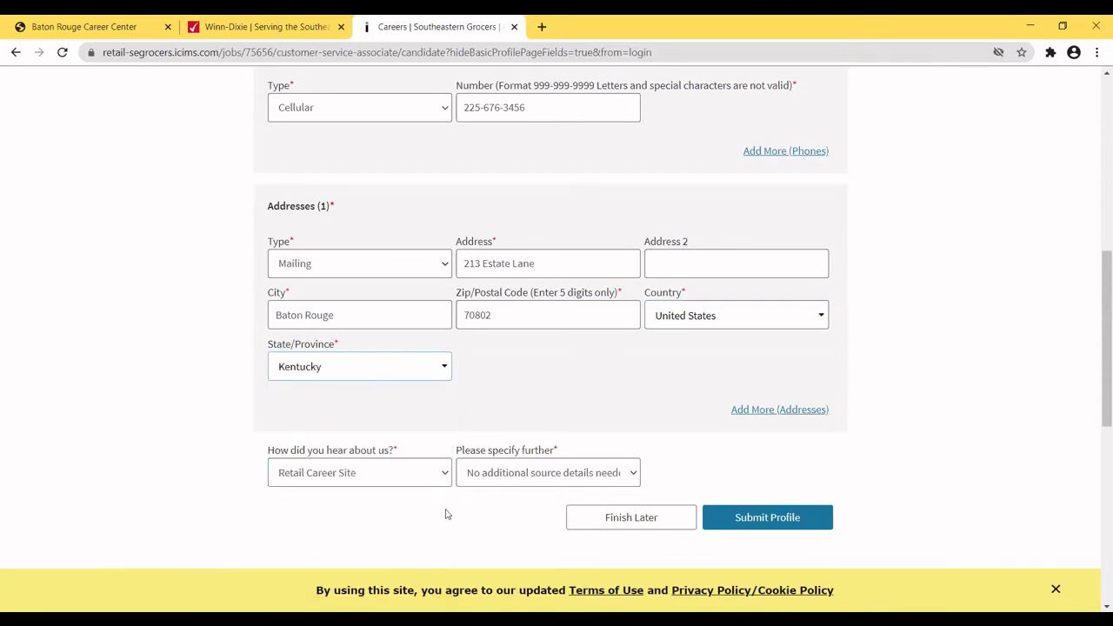
{"action": "left_click", "coordinate": [441, 366]}
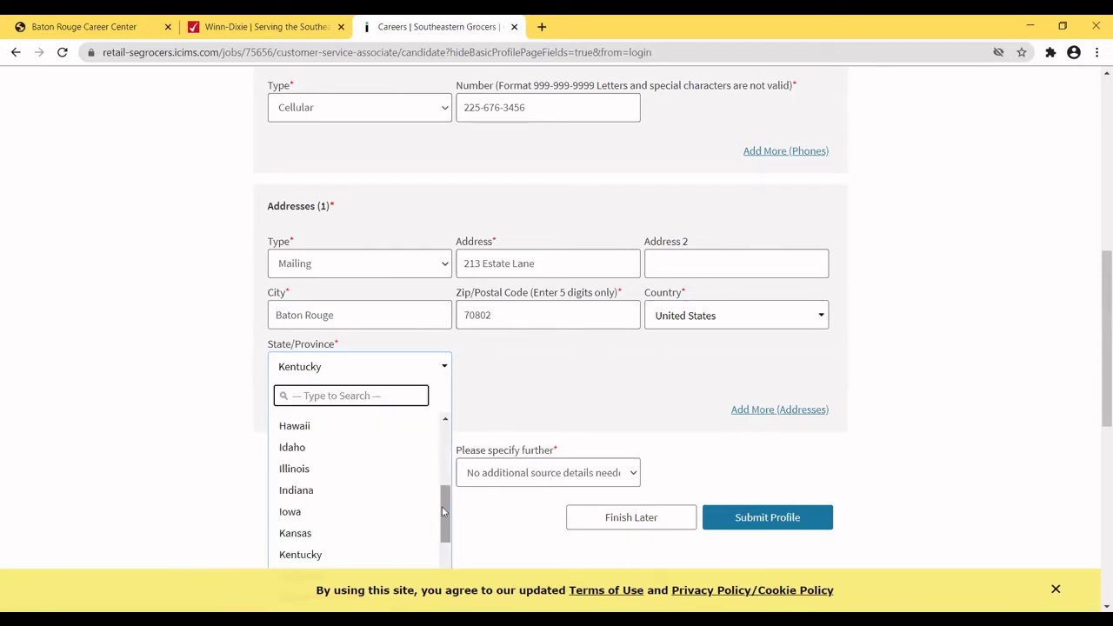
{"action": "left_click_drag", "start_coordinate": [442, 509], "coordinate": [441, 545]}
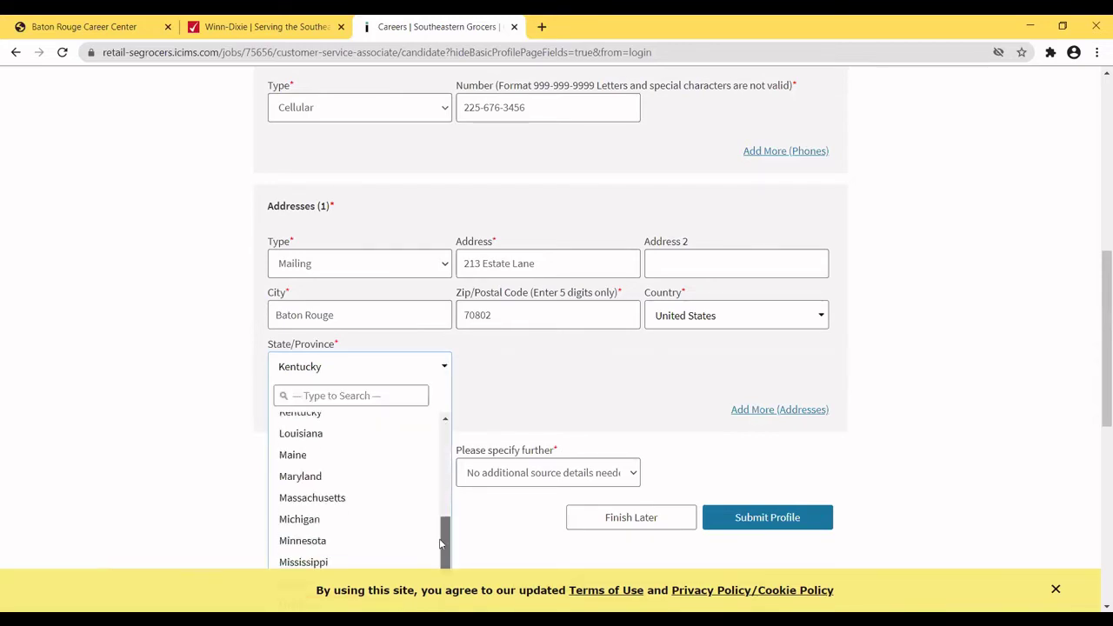
{"action": "left_click", "coordinate": [339, 441]}
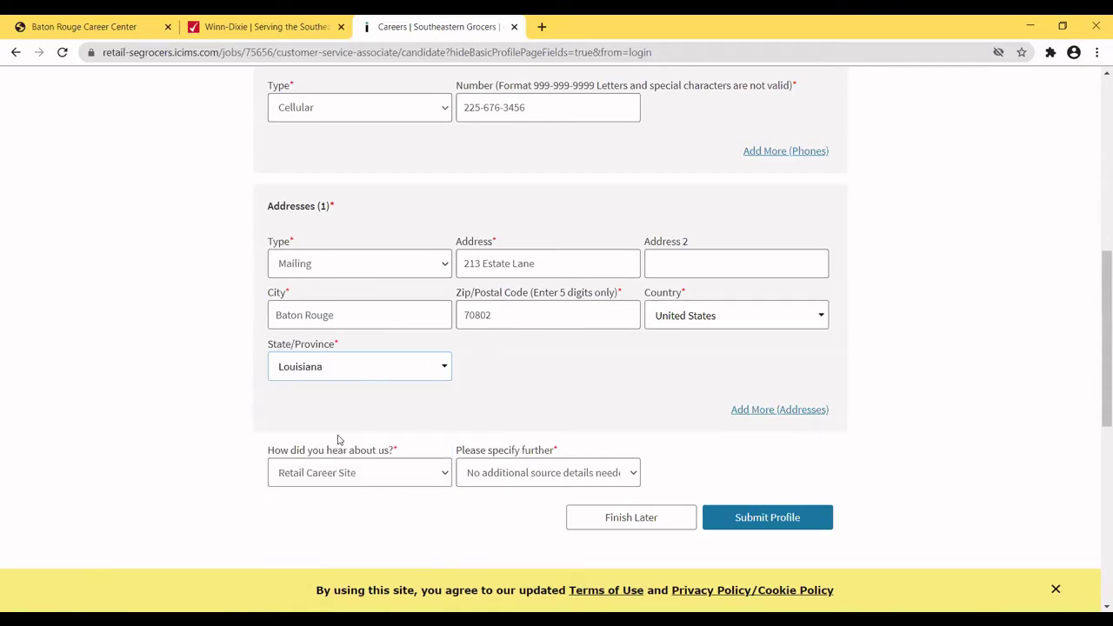
{"action": "left_click", "coordinate": [445, 476]}
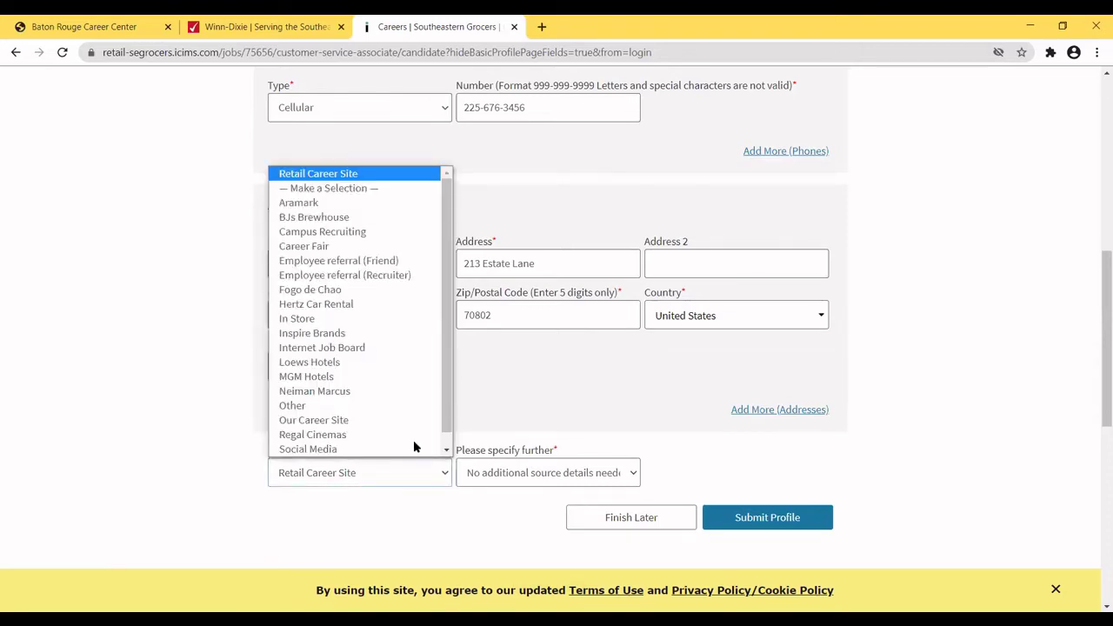
Choose Our Career Site as the referral source with Internet as the detail, and submit the profile.
{"action": "left_click", "coordinate": [338, 406]}
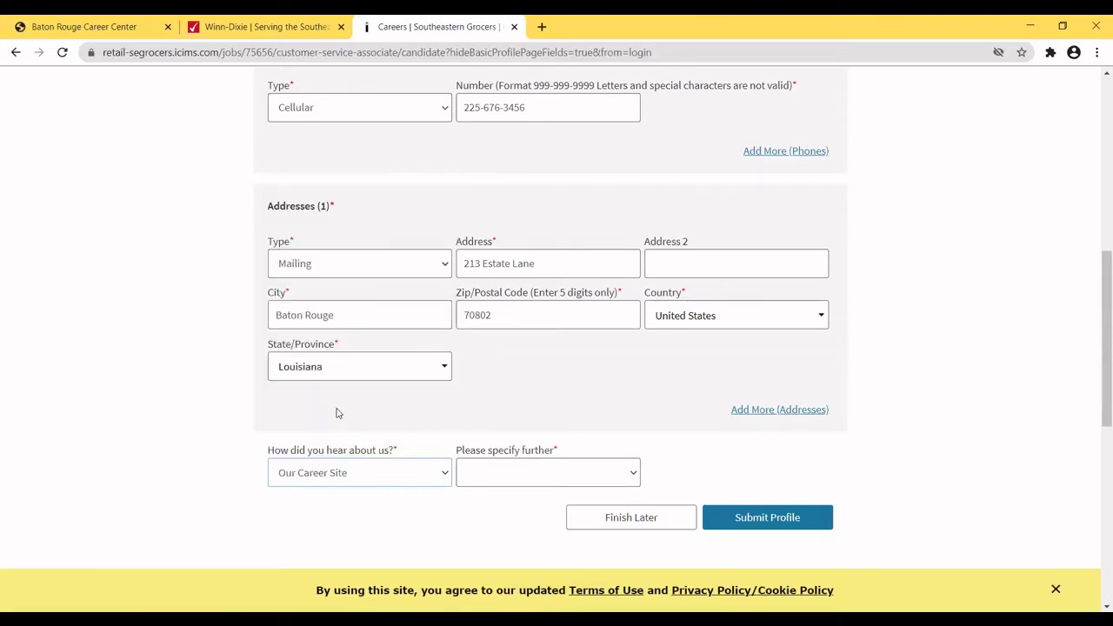
{"action": "left_click", "coordinate": [633, 478]}
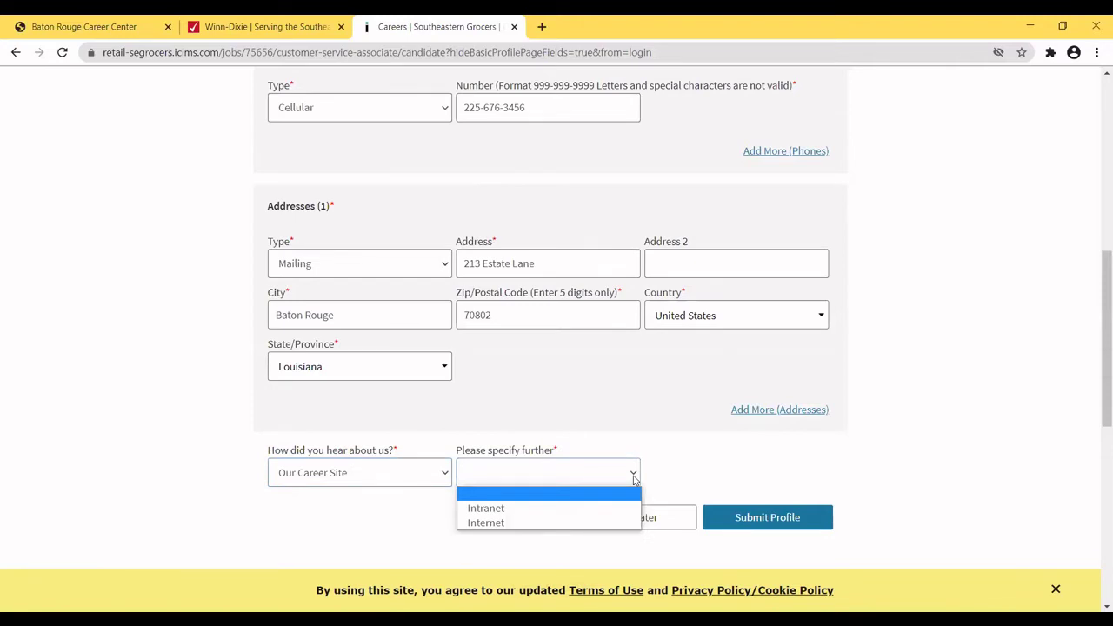
{"action": "left_click", "coordinate": [489, 523]}
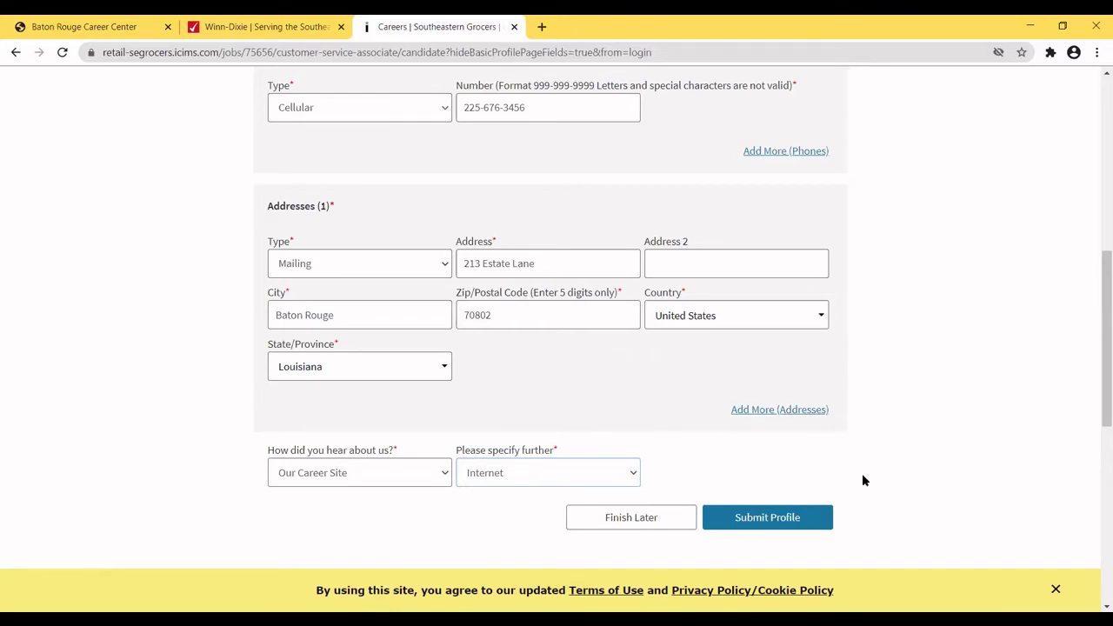
{"action": "left_click", "coordinate": [755, 516]}
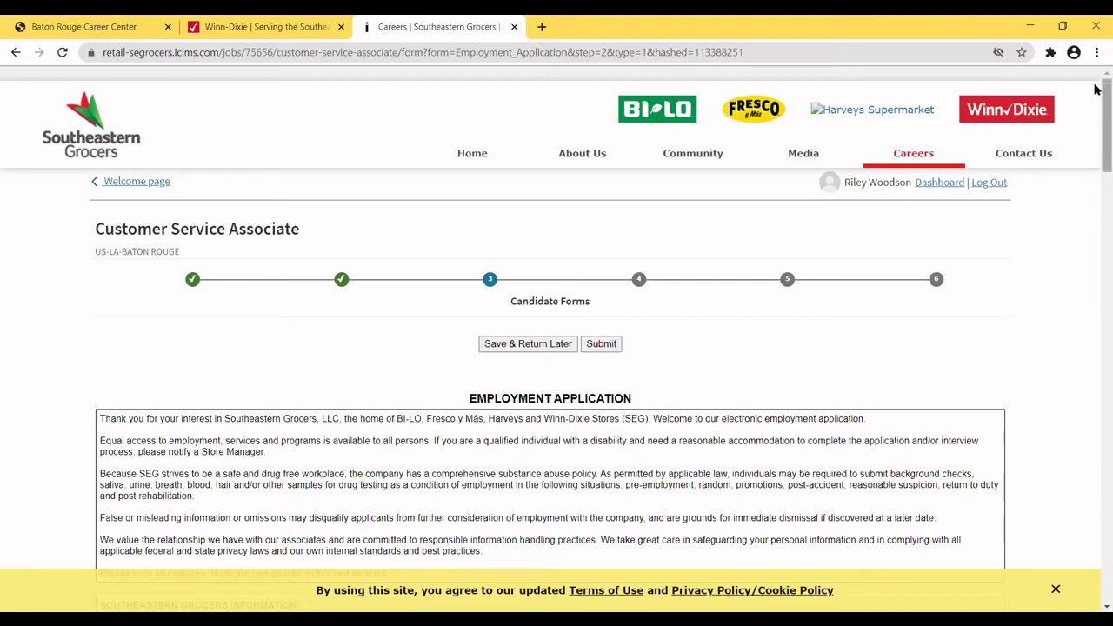
Answer No to being a current associate and No to previous Southeastern Grocers employment.
{"action": "scroll", "coordinate": [1095, 130], "scroll_direction": "down", "scroll_amount": 3}
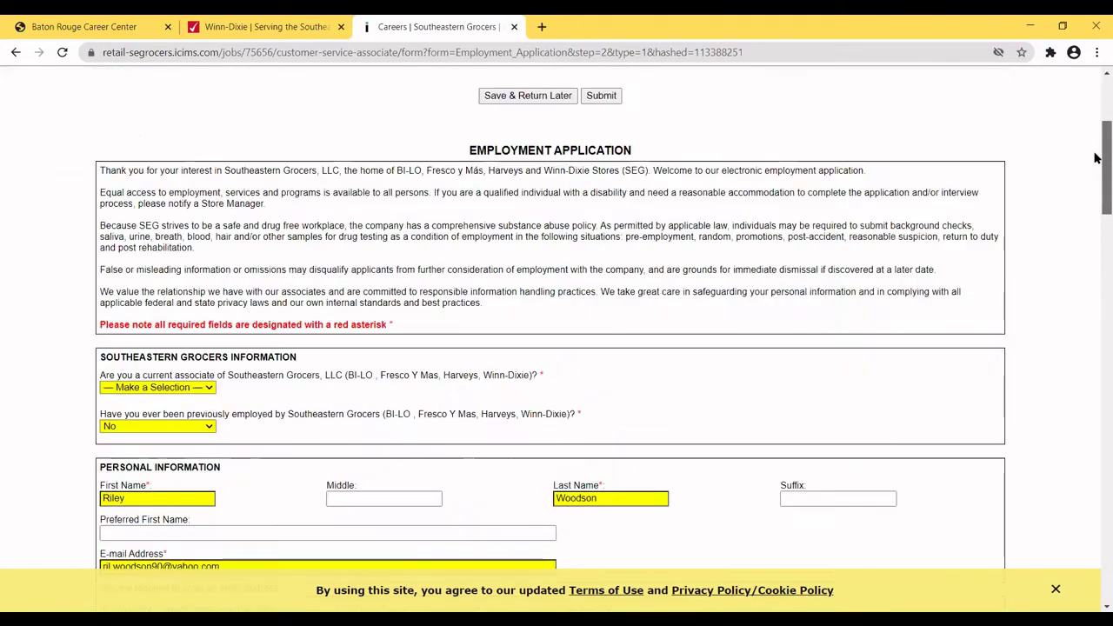
{"action": "scroll", "coordinate": [1096, 161], "scroll_direction": "down", "scroll_amount": 1}
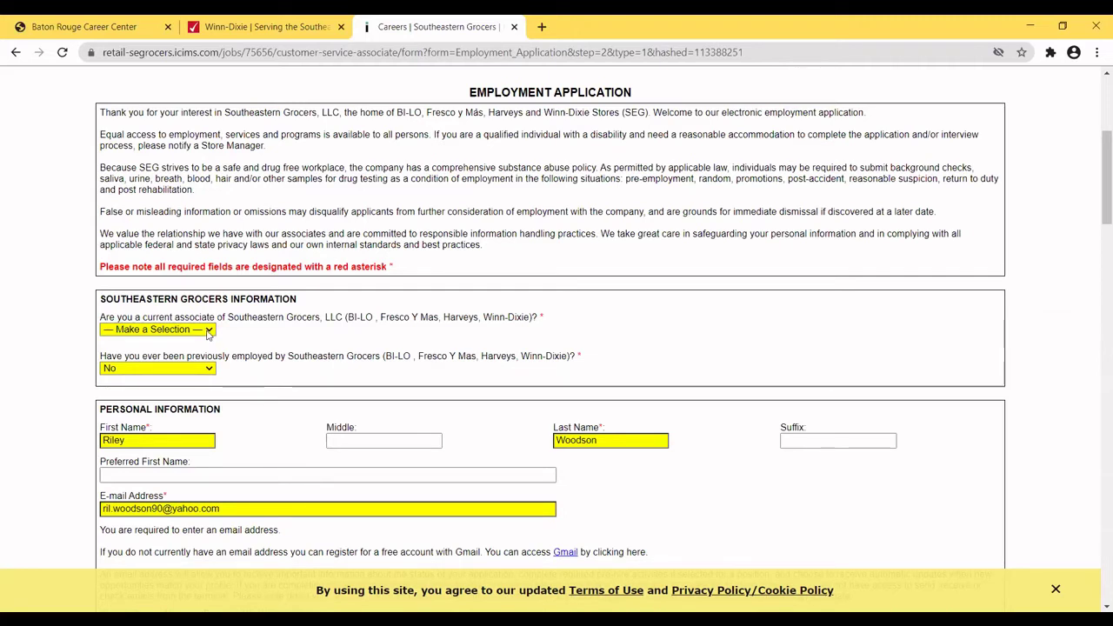
{"action": "left_click", "coordinate": [209, 333]}
{"action": "left_click", "coordinate": [113, 367]}
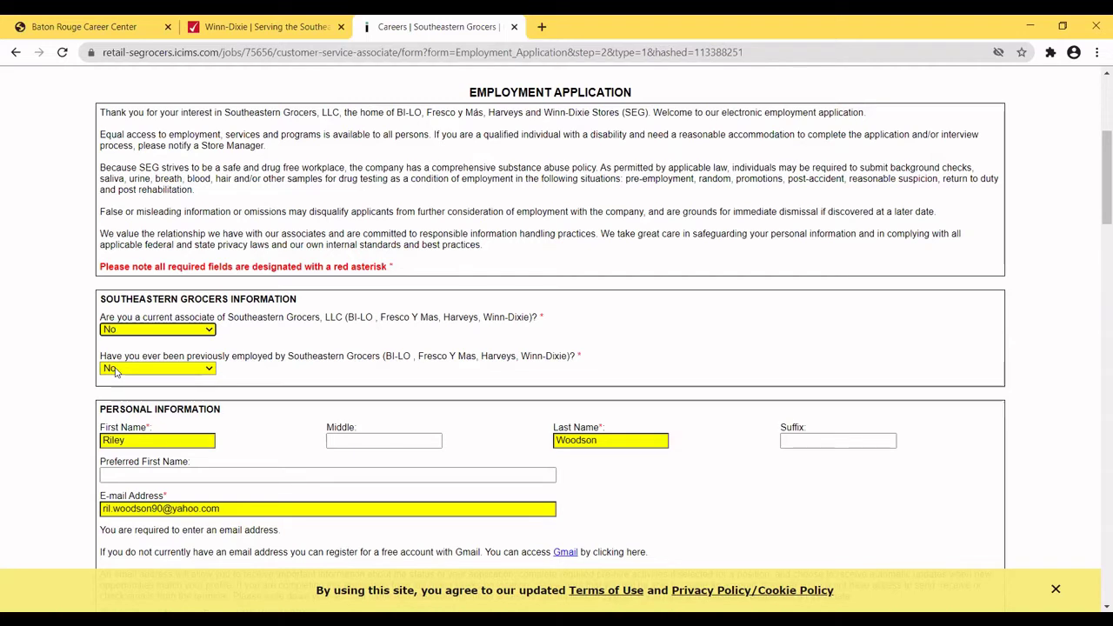
{"action": "left_click", "coordinate": [211, 369]}
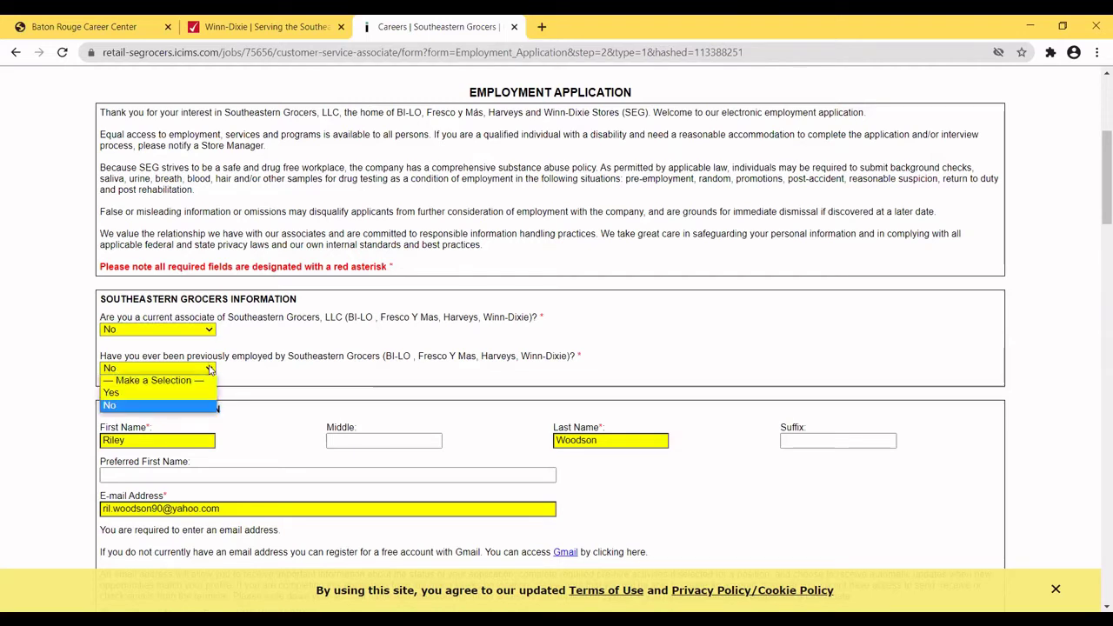
{"action": "left_click", "coordinate": [114, 405]}
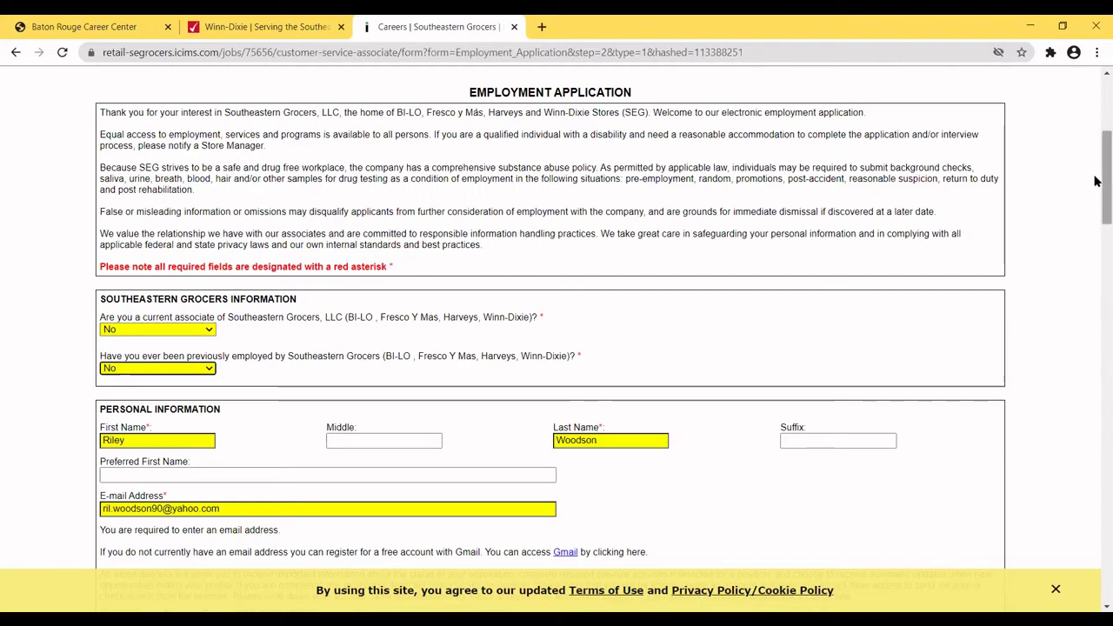
Choose Age 21 or older in the age range dropdown.
{"action": "left_click_drag", "start_coordinate": [1095, 189], "coordinate": [1096, 233]}
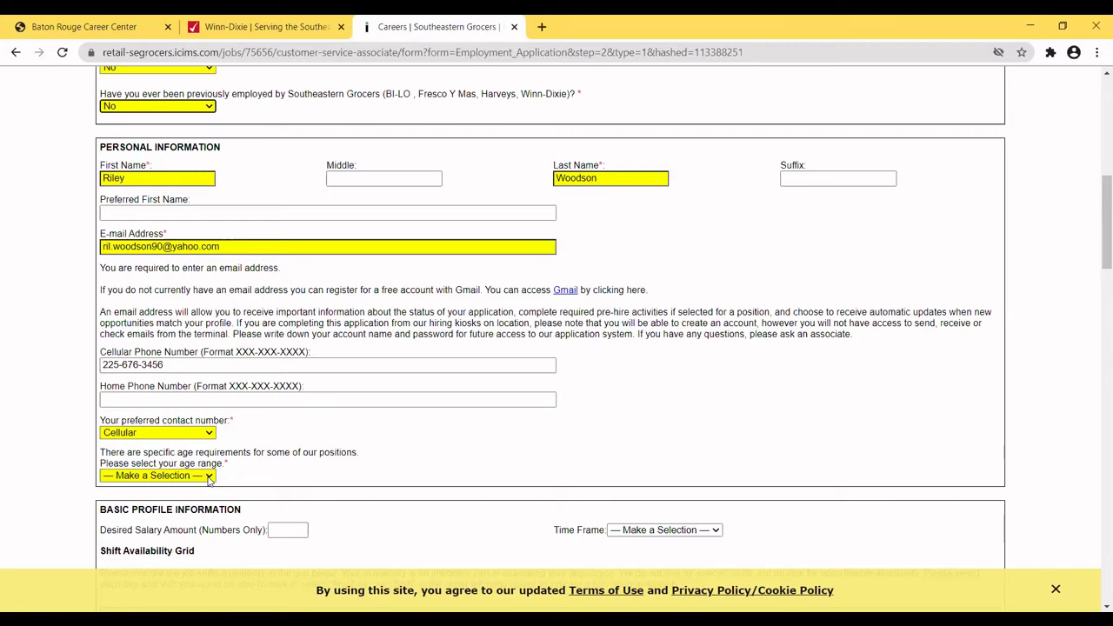
{"action": "left_click", "coordinate": [210, 477]}
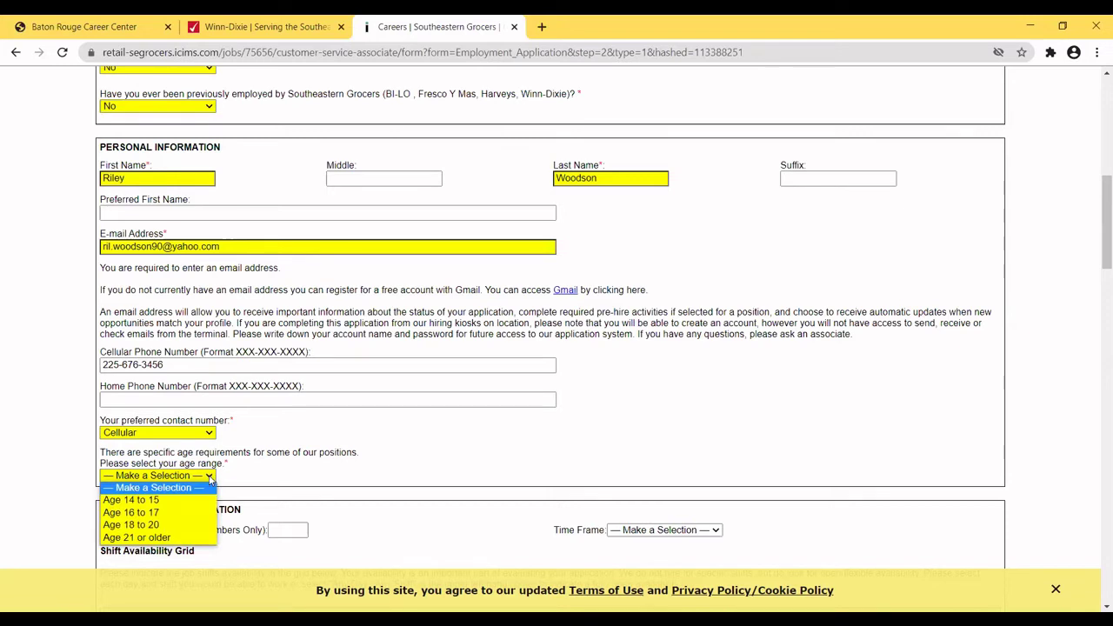
{"action": "left_click", "coordinate": [112, 539]}
{"action": "left_click", "coordinate": [112, 538]}
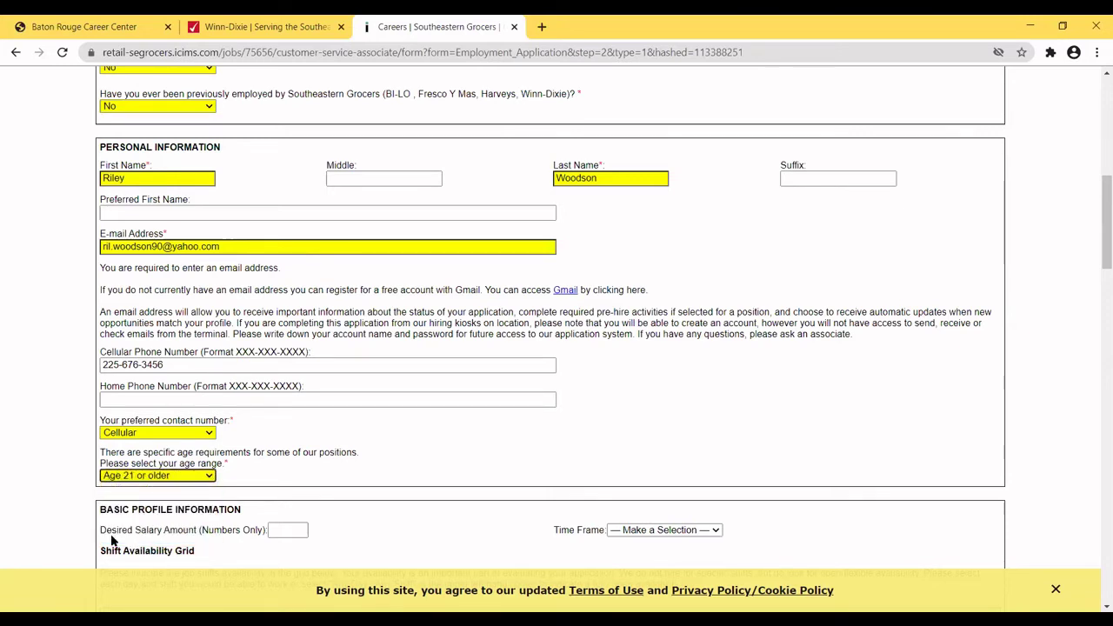
{"action": "left_click_drag", "start_coordinate": [1095, 259], "coordinate": [1096, 316]}
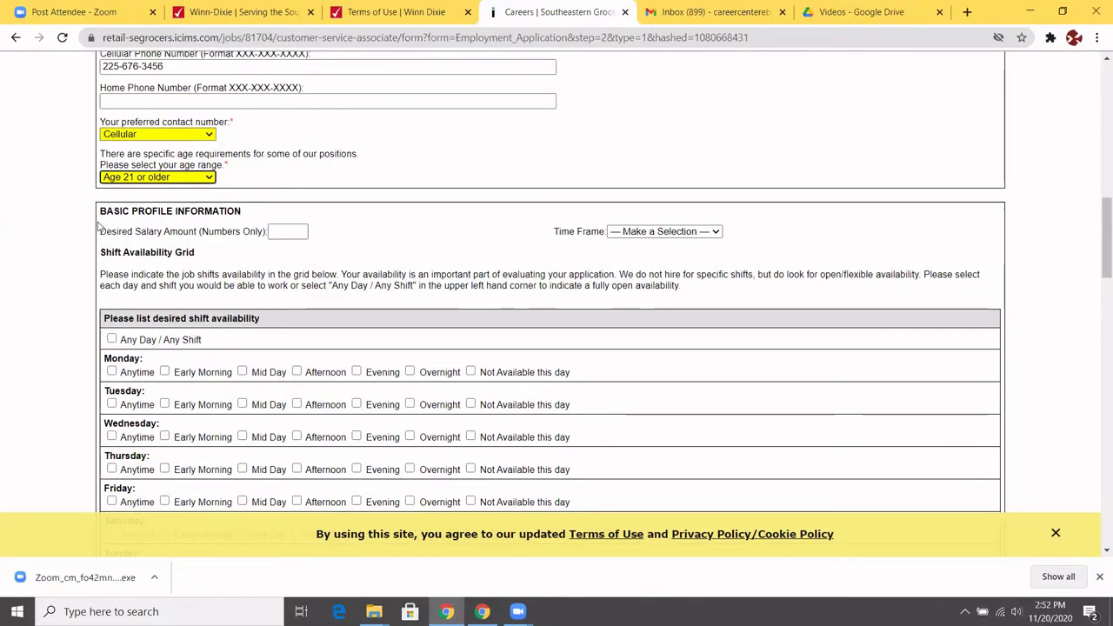
Enter 15 as the hourly desired salary and mark shift availability in the grid.
{"action": "left_click", "coordinate": [286, 231]}
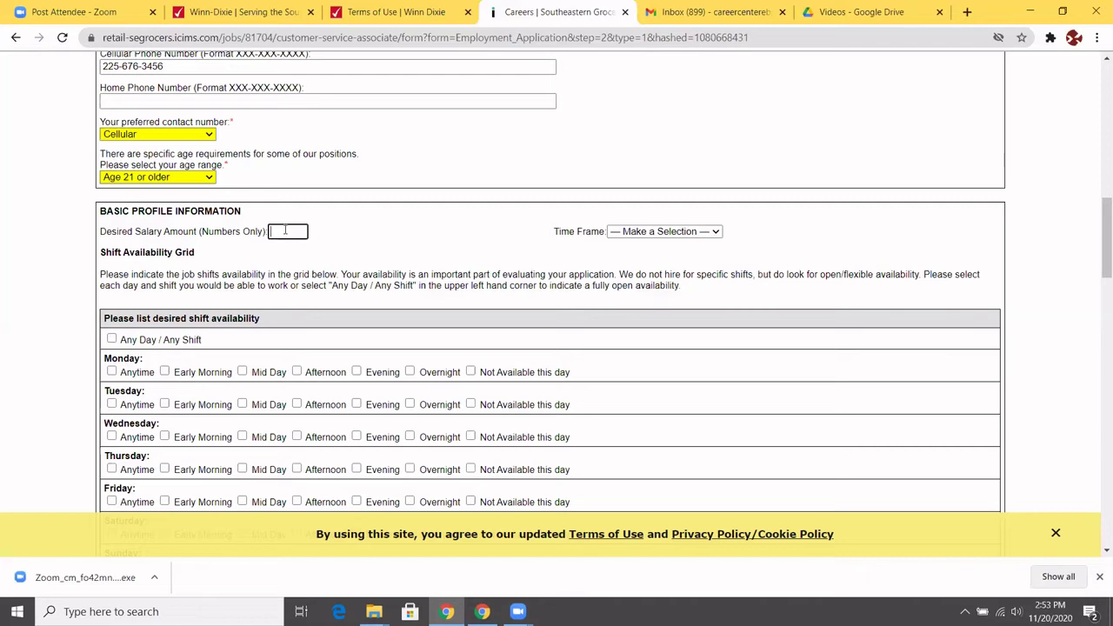
{"action": "scroll", "coordinate": [284, 229], "scroll_direction": "down", "scroll_amount": 1}
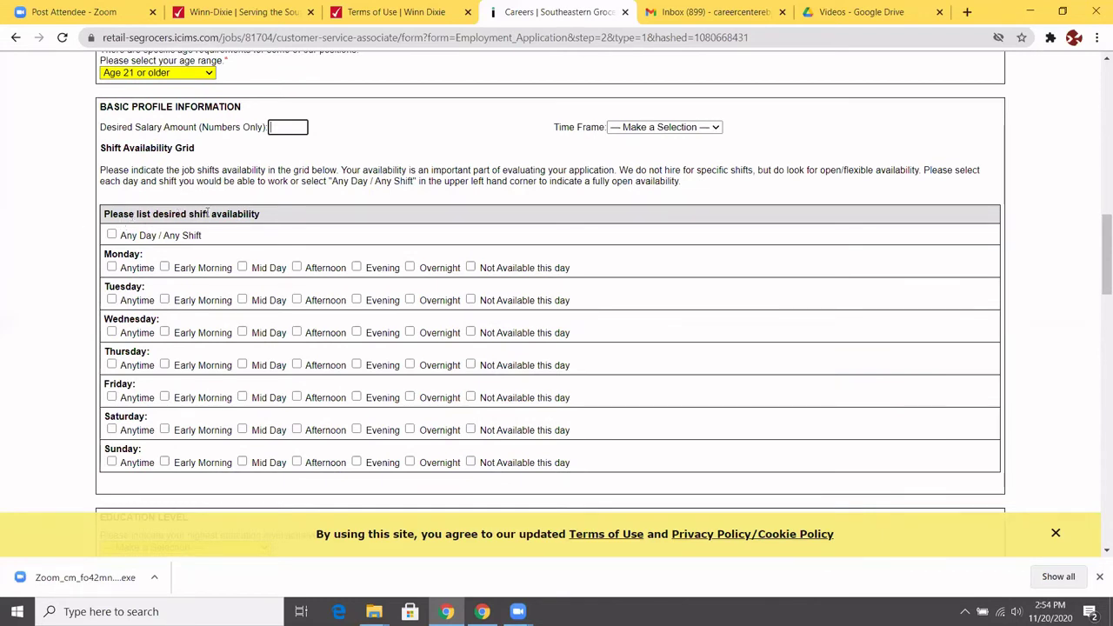
{"action": "left_click", "coordinate": [111, 235]}
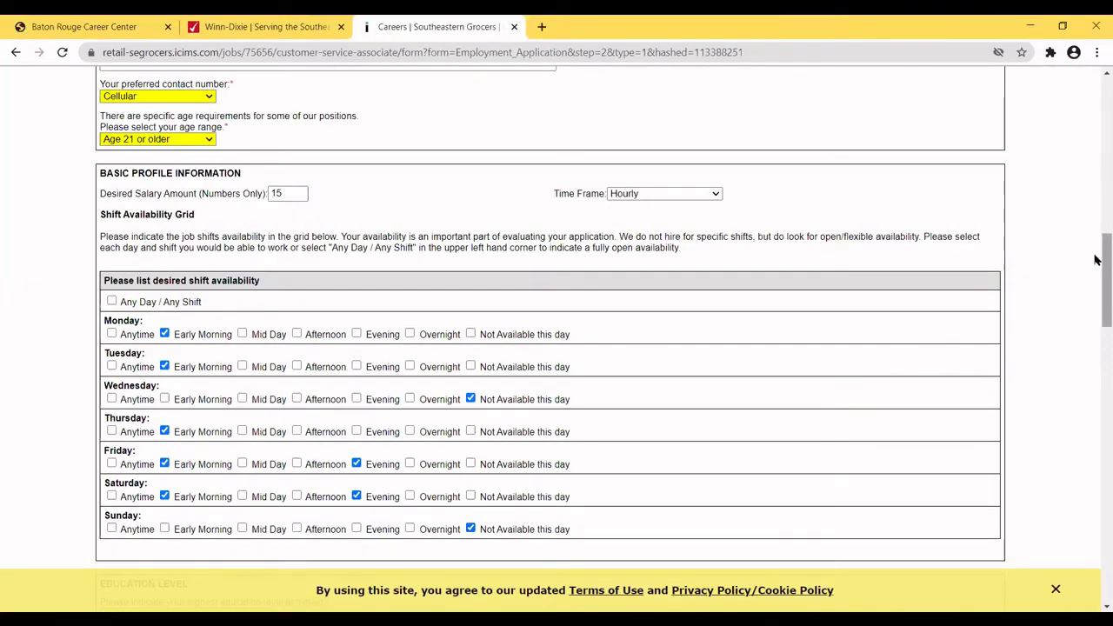
Choose Associate's Degree as highest education and answer No to education details and licenses.
{"action": "left_click_drag", "start_coordinate": [1098, 258], "coordinate": [1097, 320]}
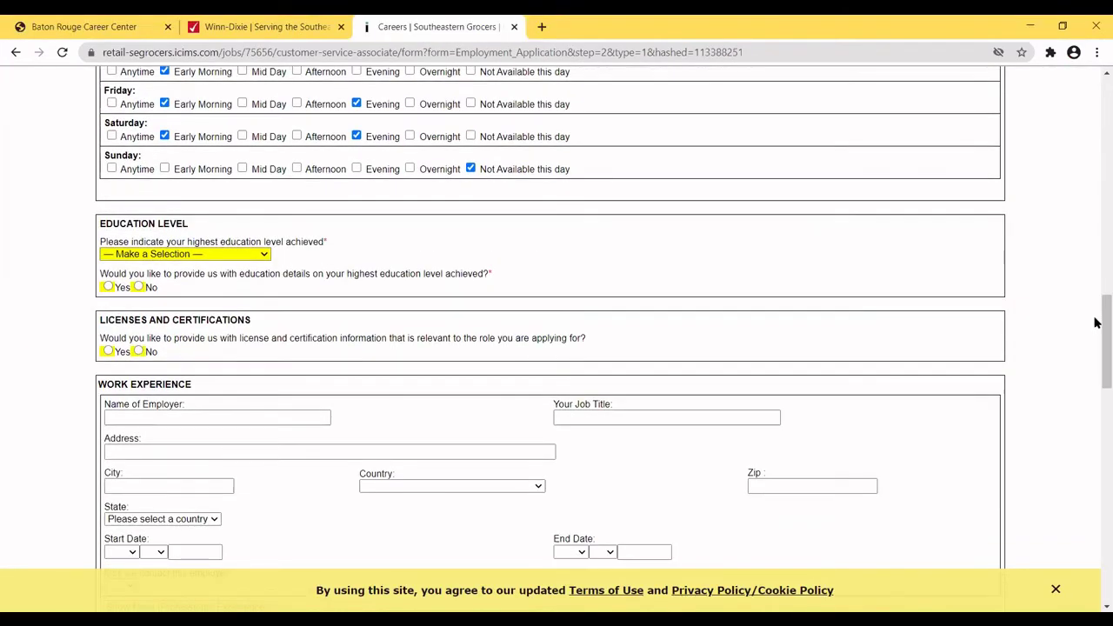
{"action": "left_click", "coordinate": [265, 255]}
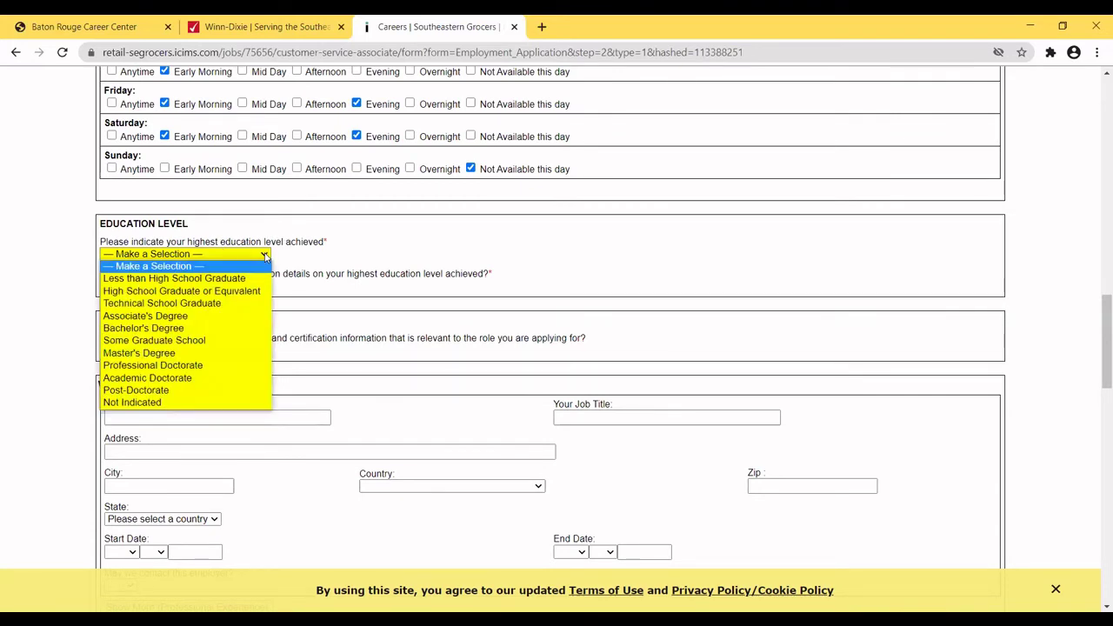
{"action": "left_click", "coordinate": [145, 315]}
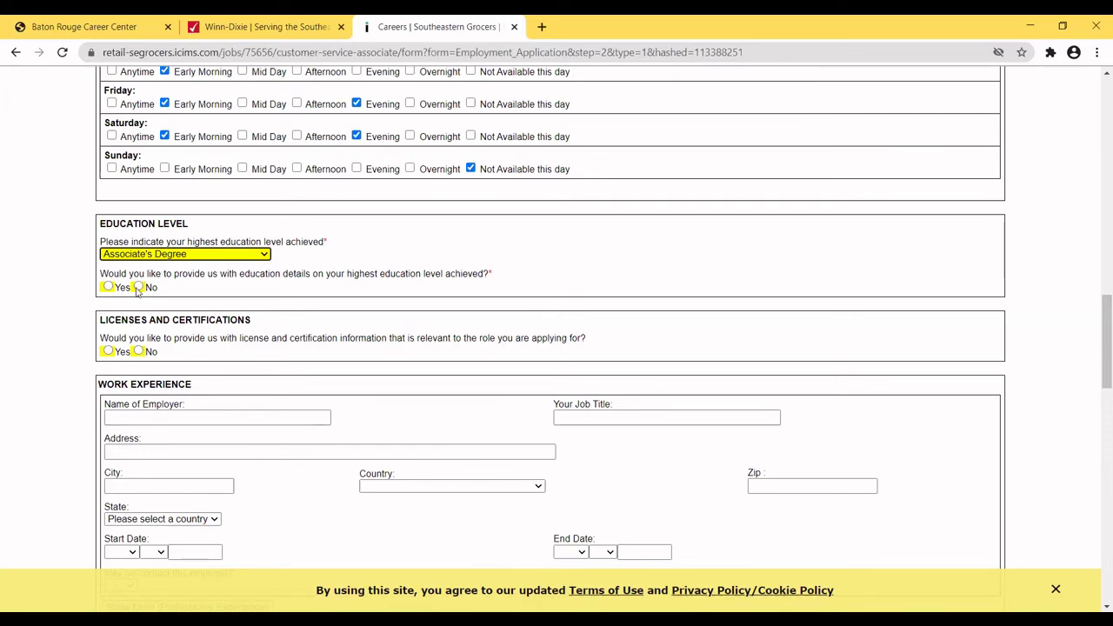
{"action": "left_click", "coordinate": [140, 287]}
{"action": "left_click", "coordinate": [140, 287]}
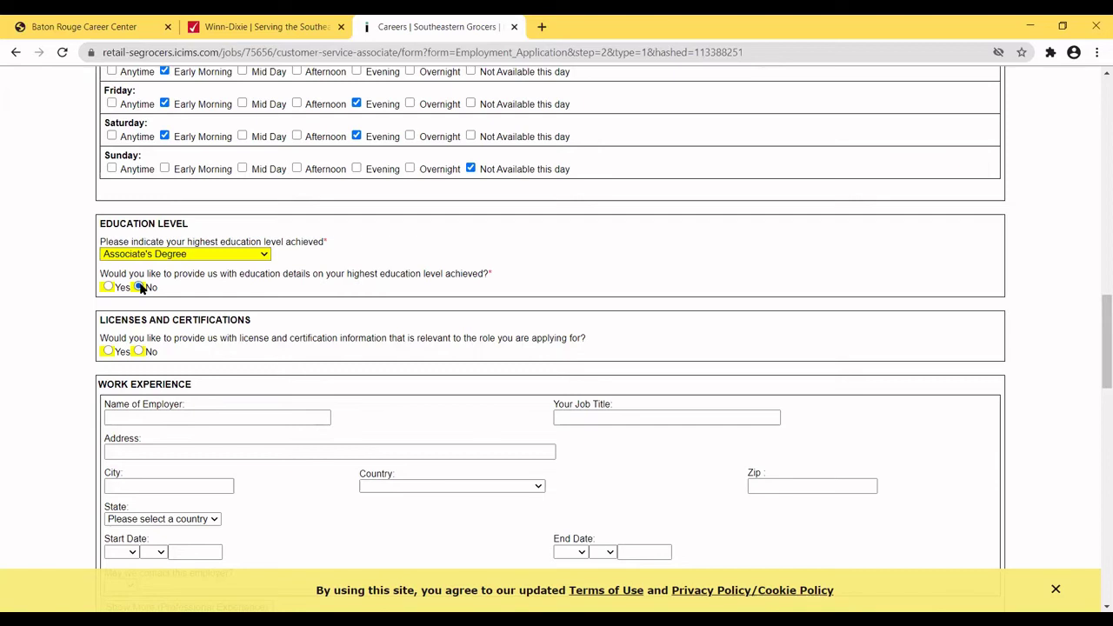
{"action": "left_click", "coordinate": [140, 288]}
{"action": "left_click", "coordinate": [139, 353]}
{"action": "left_click_drag", "start_coordinate": [1096, 323], "coordinate": [1096, 360]}
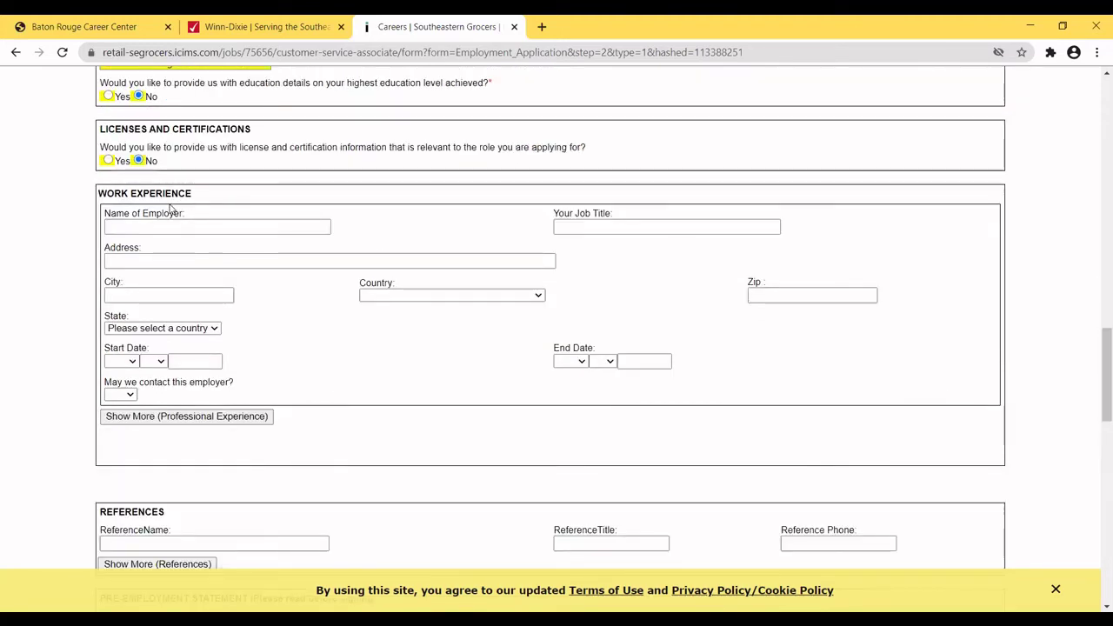
Enter Diamond Solutions Inc. as employer, Customer Service Representative as job title, plus the street address.
{"action": "left_click", "coordinate": [147, 223]}
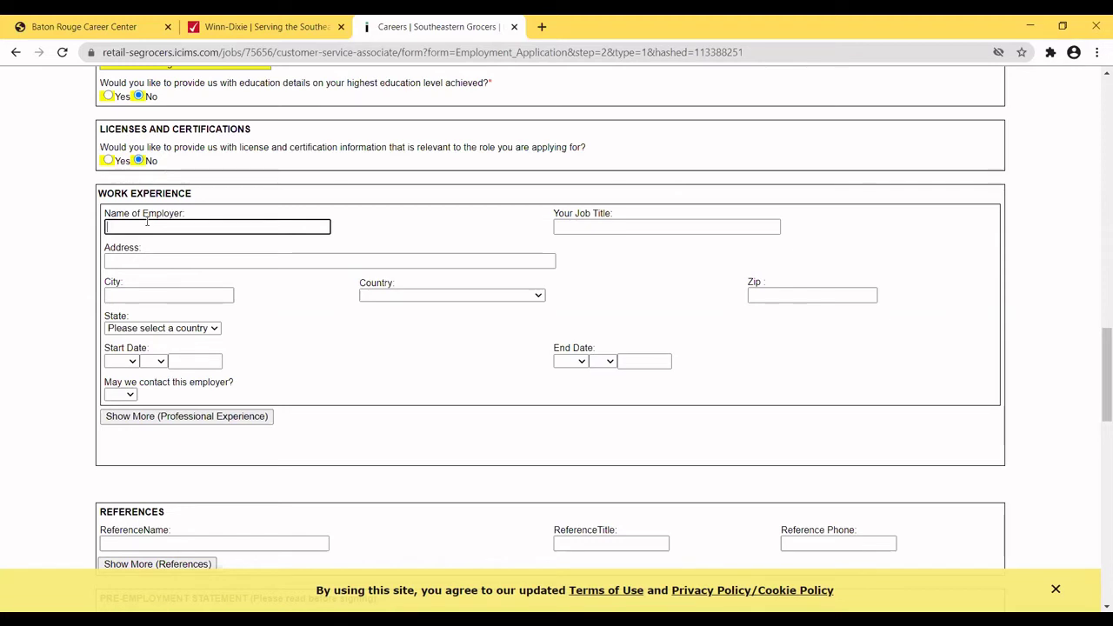
{"action": "type", "text": "Diamond Solut"}
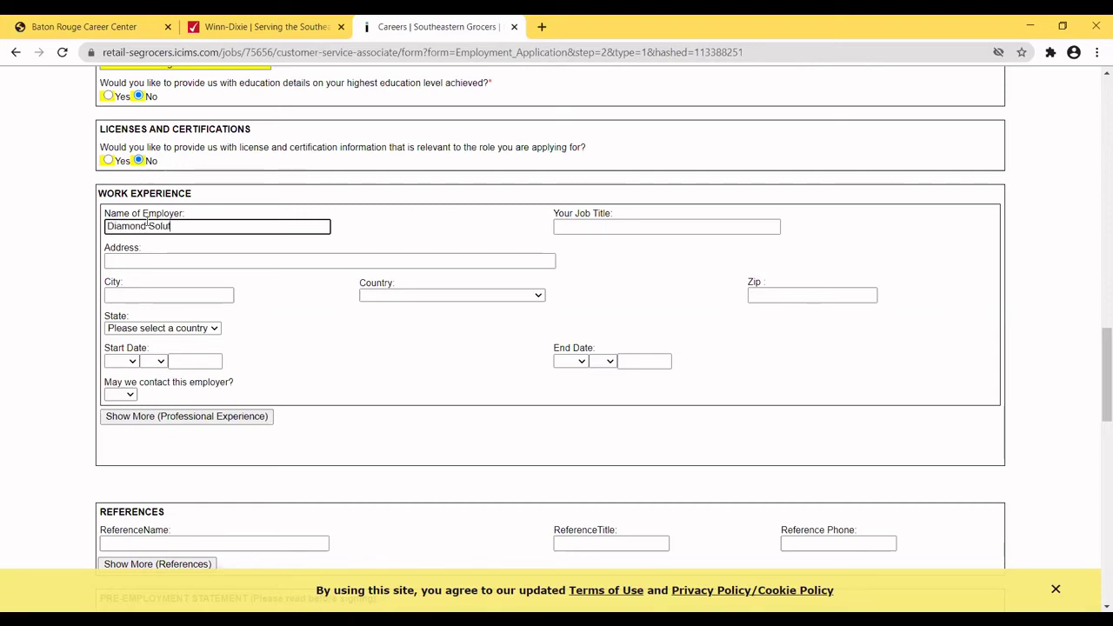
{"action": "type", "text": "ions"}
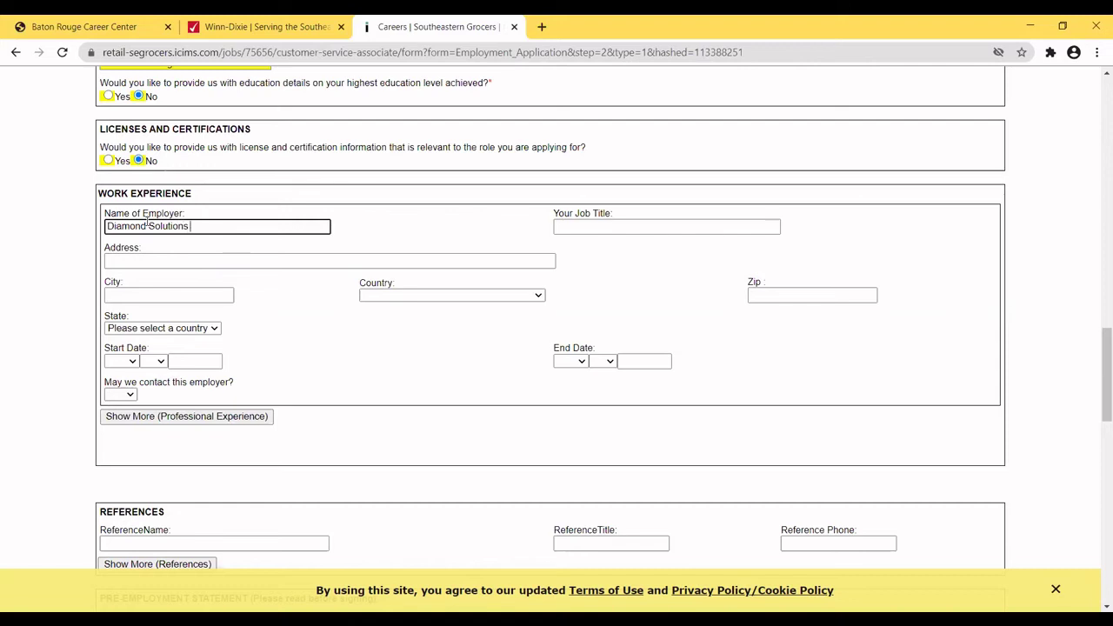
{"action": "type", "text": " Inc."}
{"action": "left_click", "coordinate": [564, 231]}
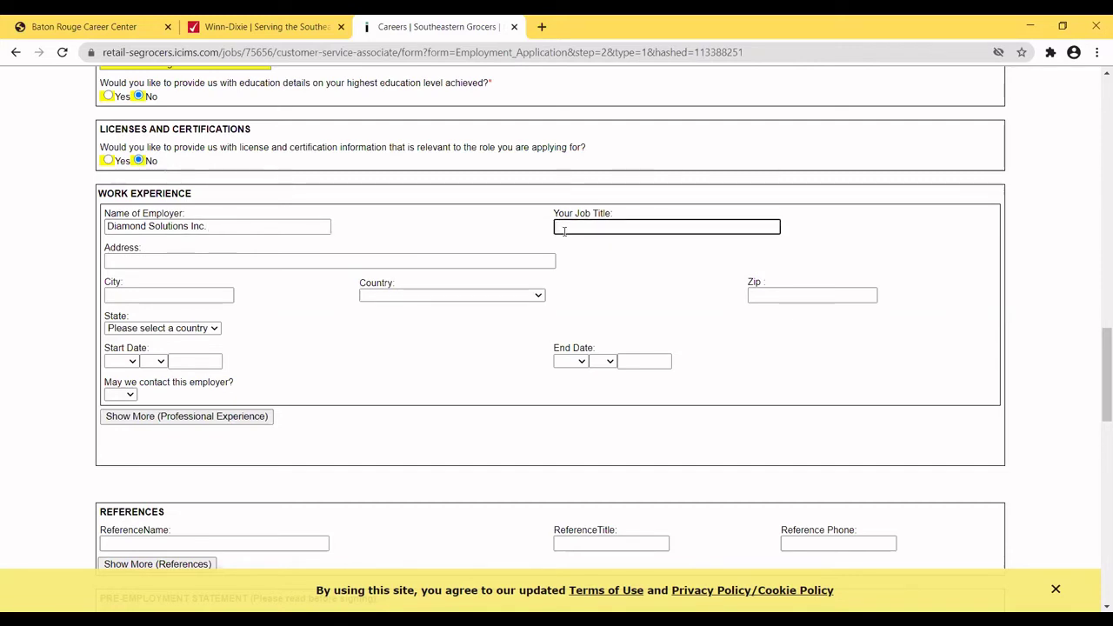
{"action": "type", "text": "Customer Ser"}
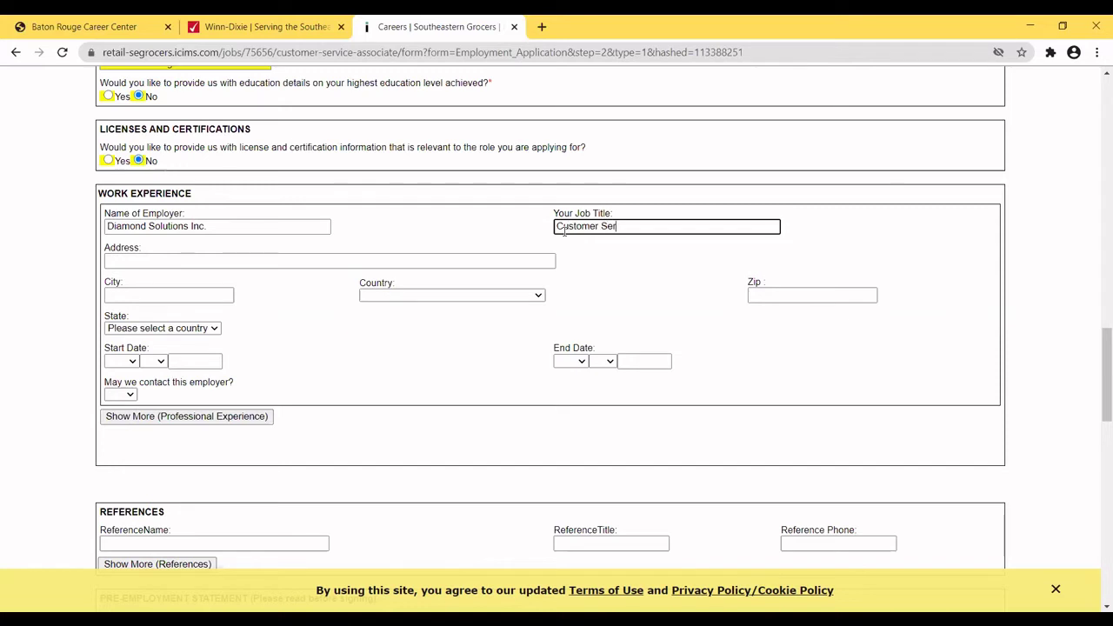
{"action": "type", "text": "vice Representat"}
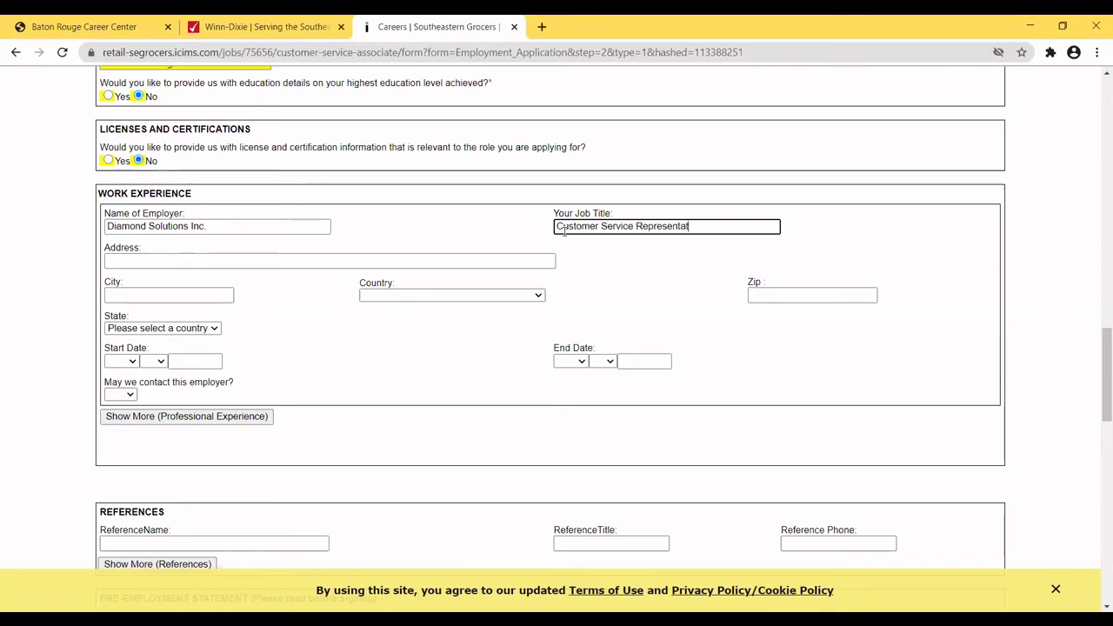
{"action": "type", "text": "ive"}
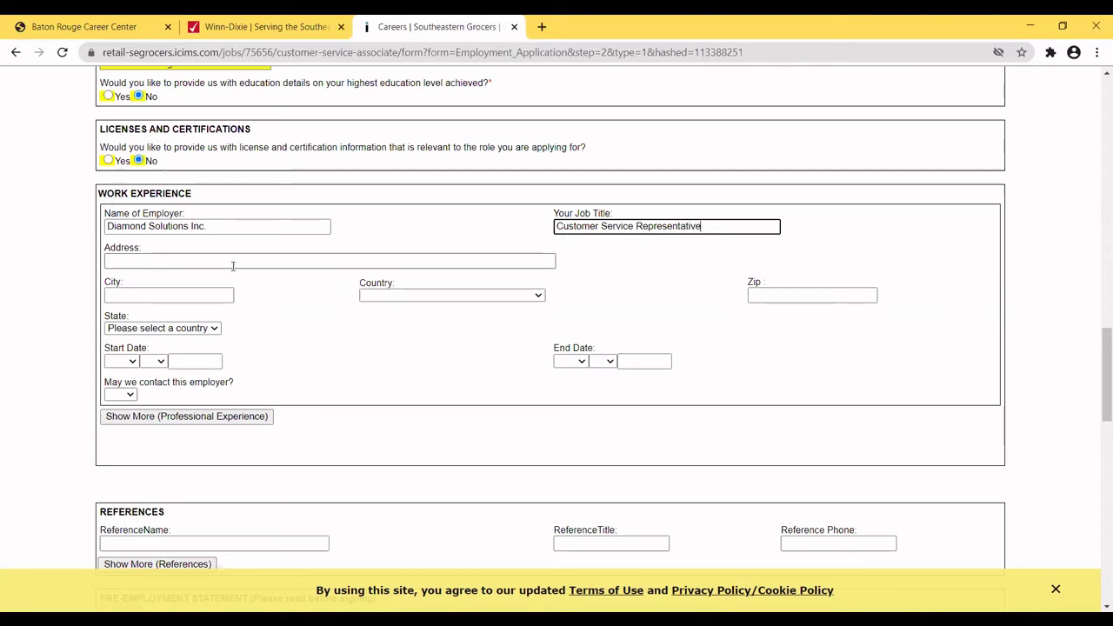
{"action": "left_click", "coordinate": [228, 267]}
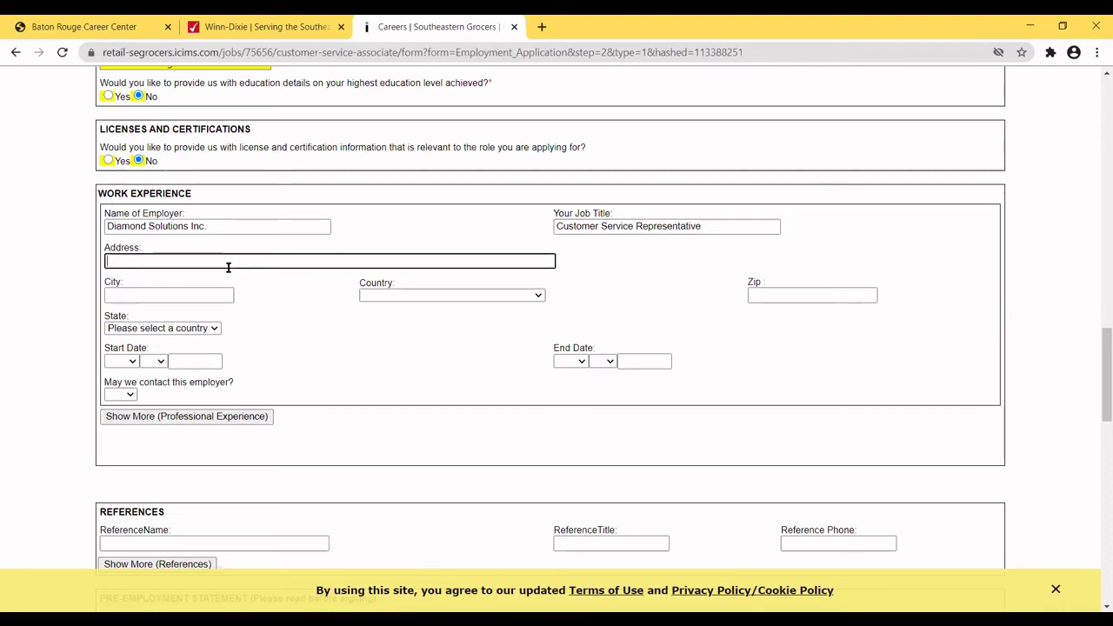
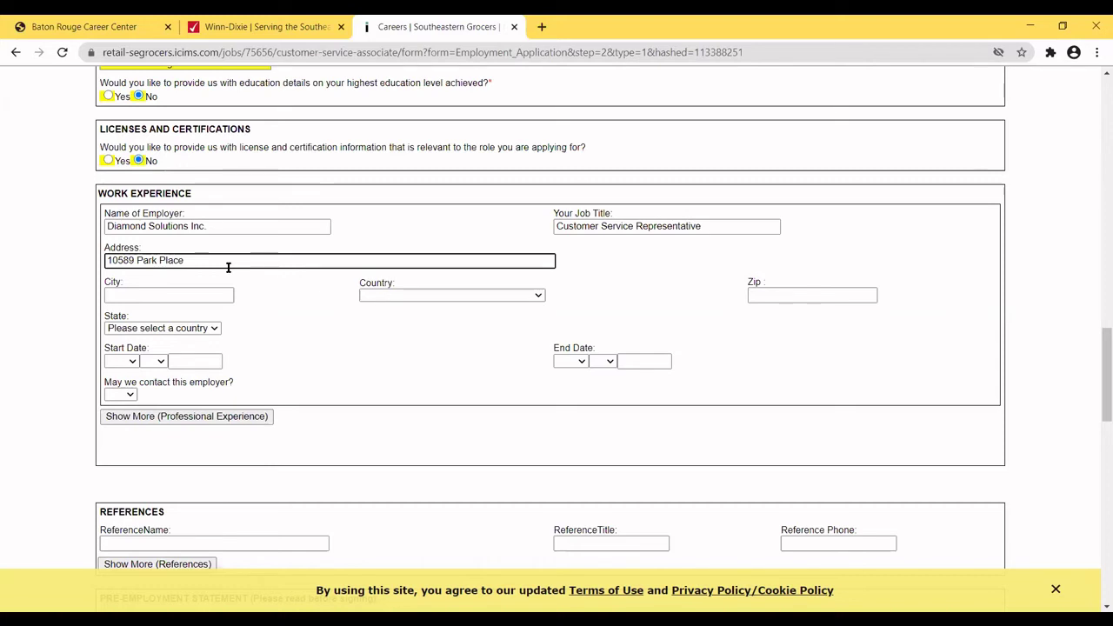
Enter the employer's city and zip code, with United States as the country.
{"action": "left_click", "coordinate": [183, 298]}
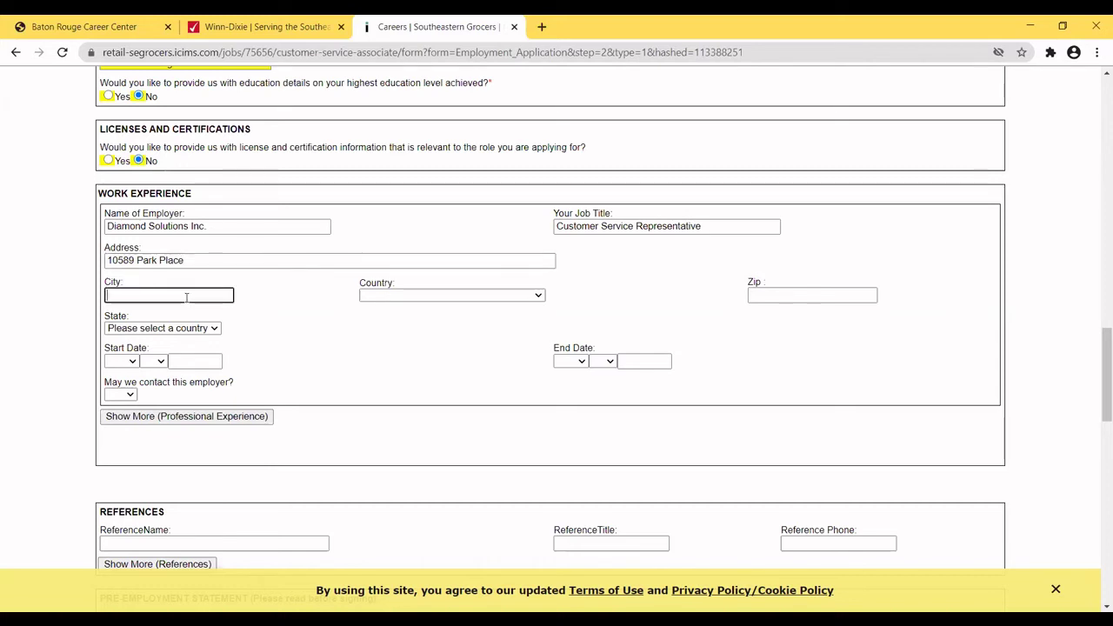
{"action": "type", "text": "zales"}
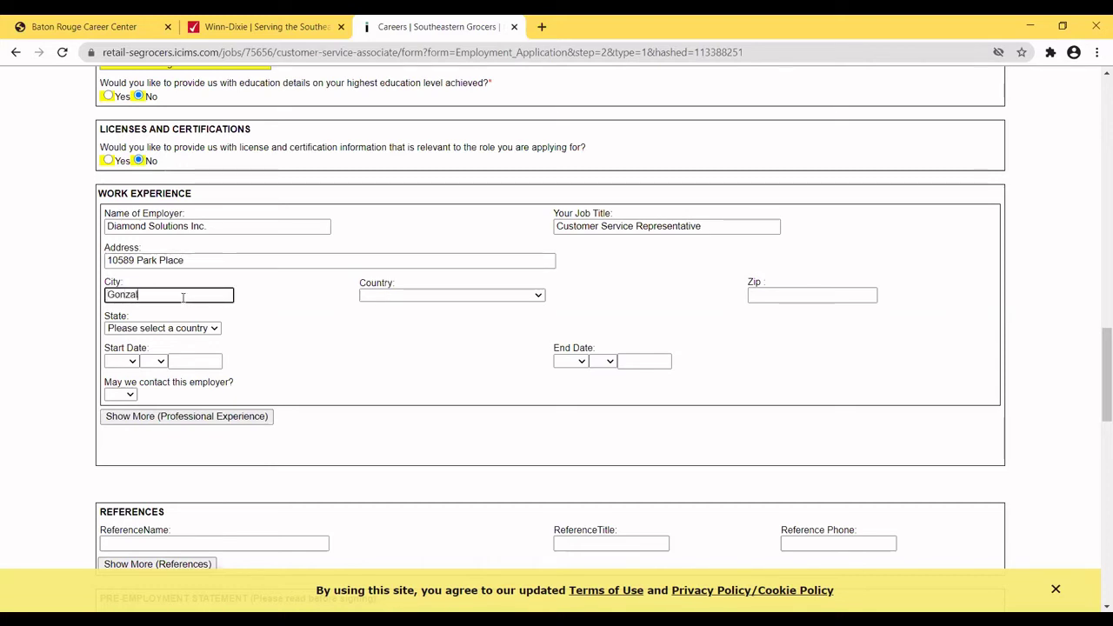
{"action": "left_click", "coordinate": [528, 294]}
{"action": "left_click", "coordinate": [443, 320]}
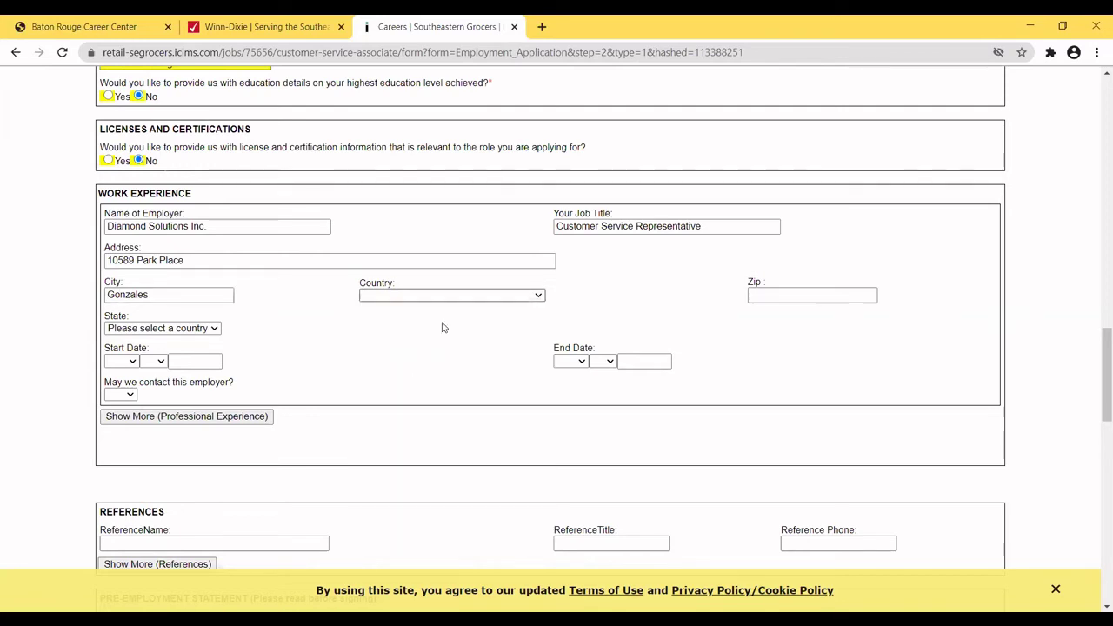
{"action": "left_click", "coordinate": [790, 296]}
{"action": "type", "text": "70"}
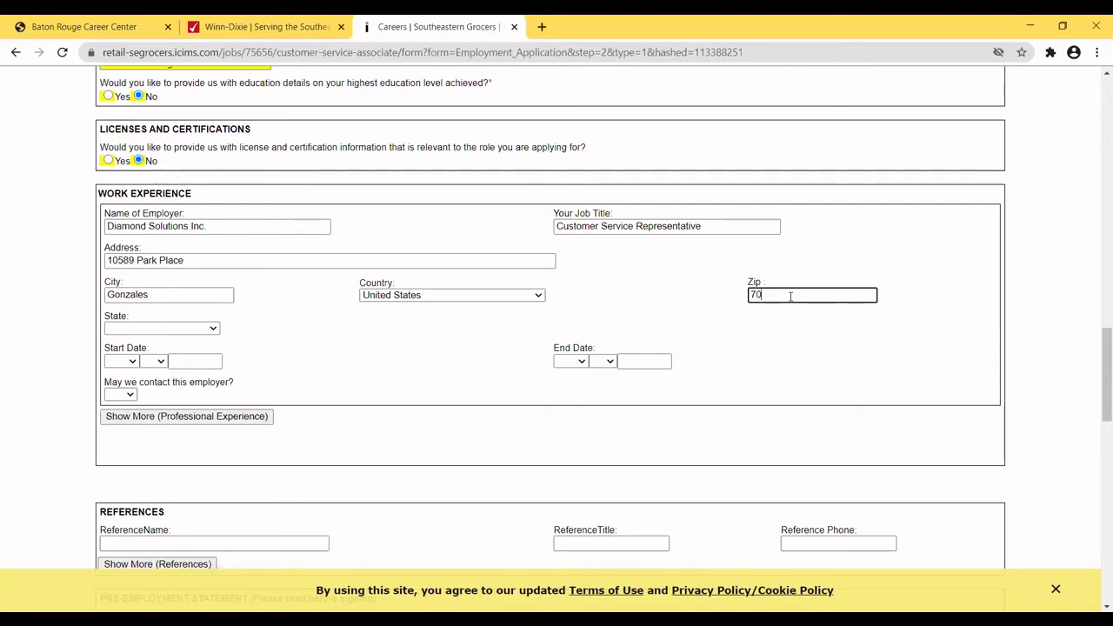
{"action": "type", "text": "657"}
Choose Louisiana as the employer's state.
{"action": "left_click", "coordinate": [161, 328]}
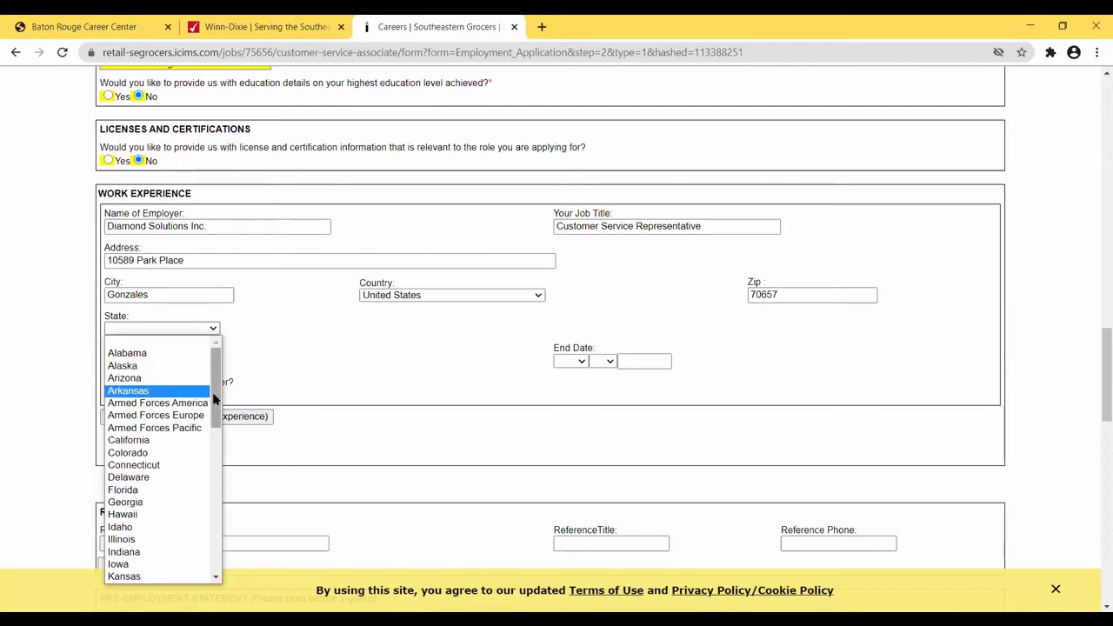
{"action": "scroll", "coordinate": [217, 404], "scroll_direction": "down", "scroll_amount": 2}
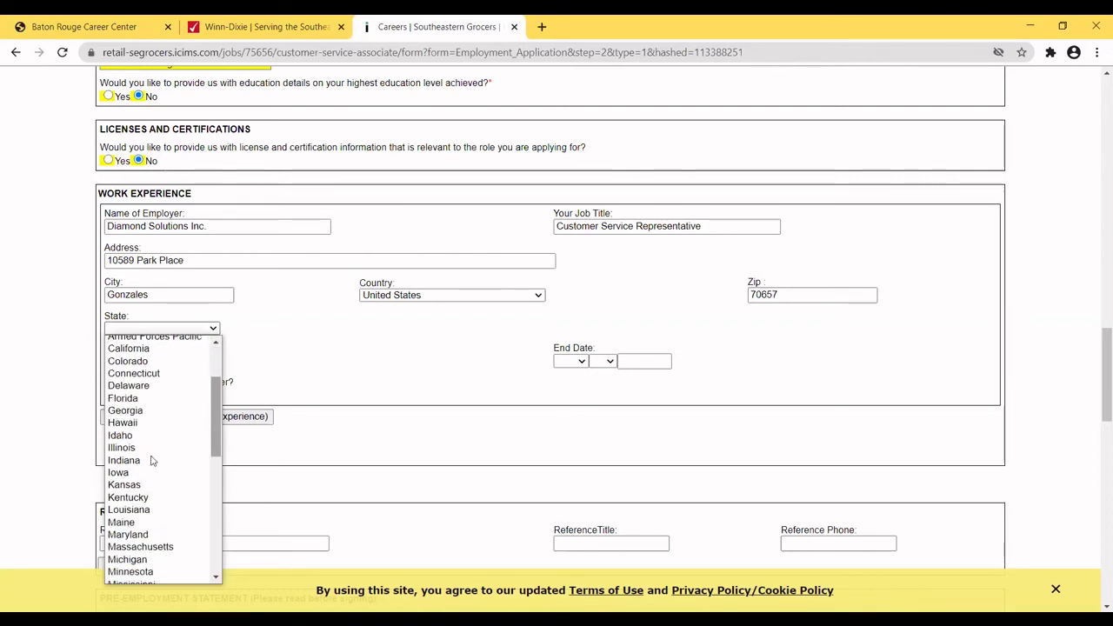
{"action": "left_click", "coordinate": [133, 510]}
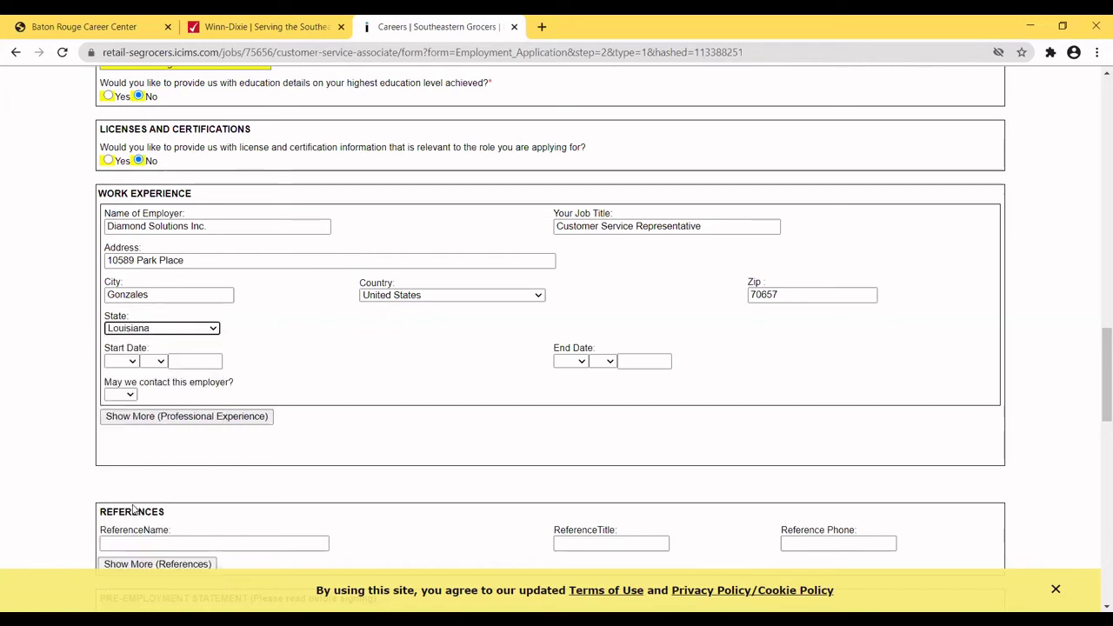
{"action": "left_click", "coordinate": [133, 361]}
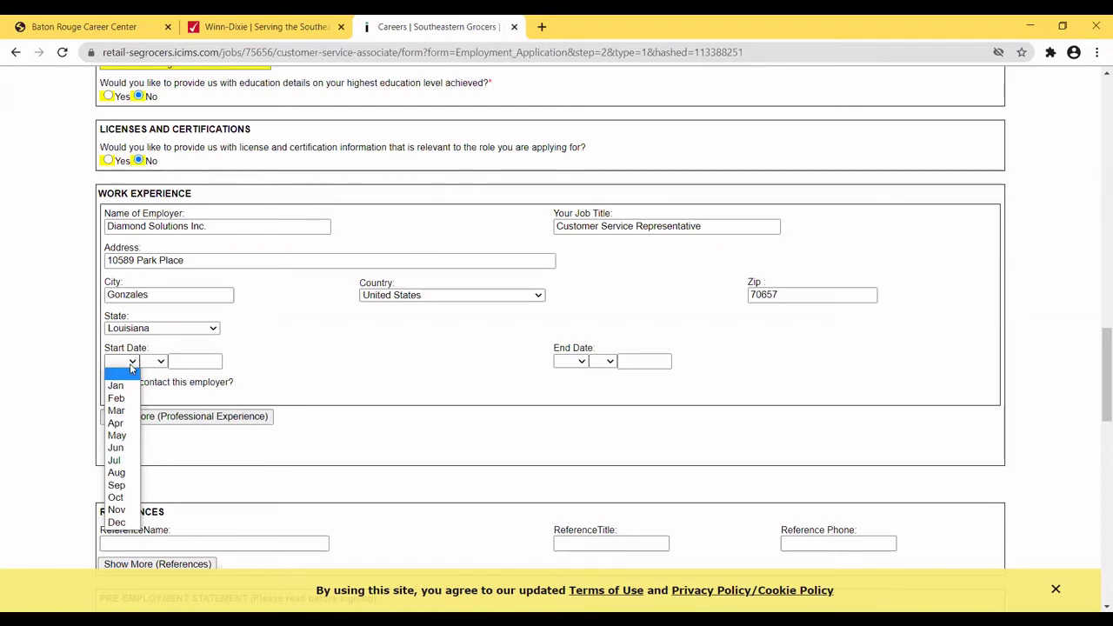
Set the start date to Jun 1 2015 and answer No to contacting this employer.
{"action": "left_click", "coordinate": [117, 447]}
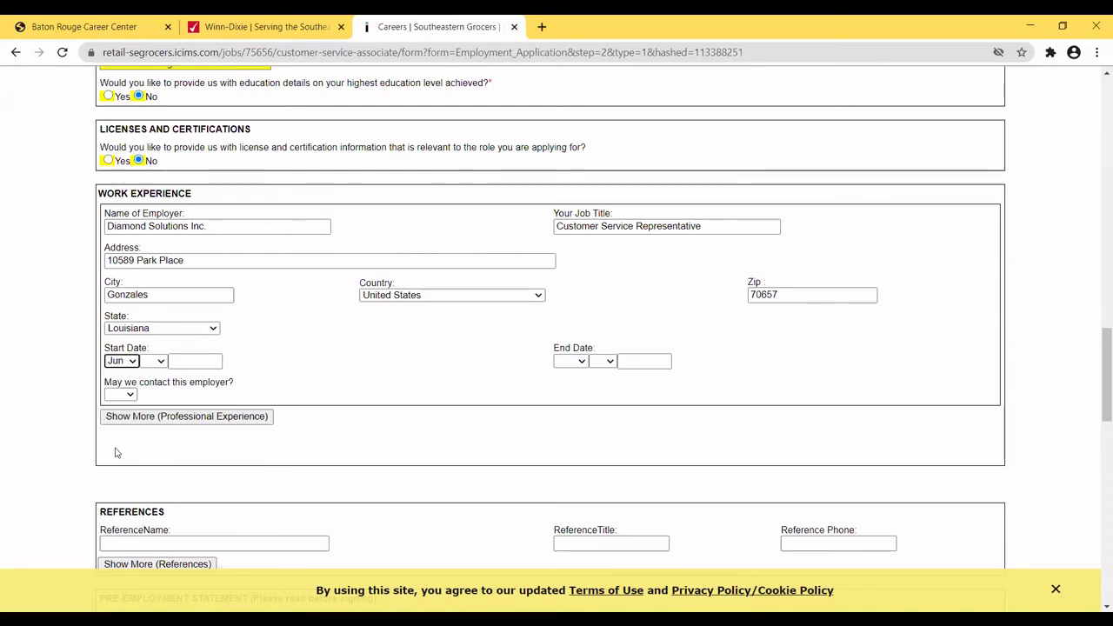
{"action": "left_click", "coordinate": [161, 360]}
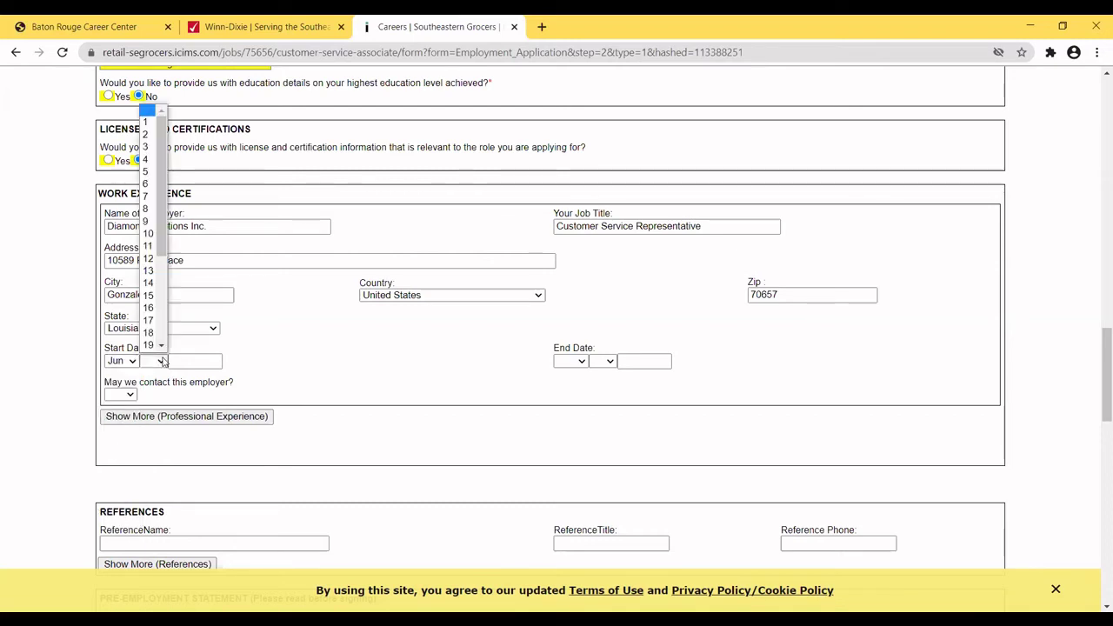
{"action": "left_click", "coordinate": [153, 122]}
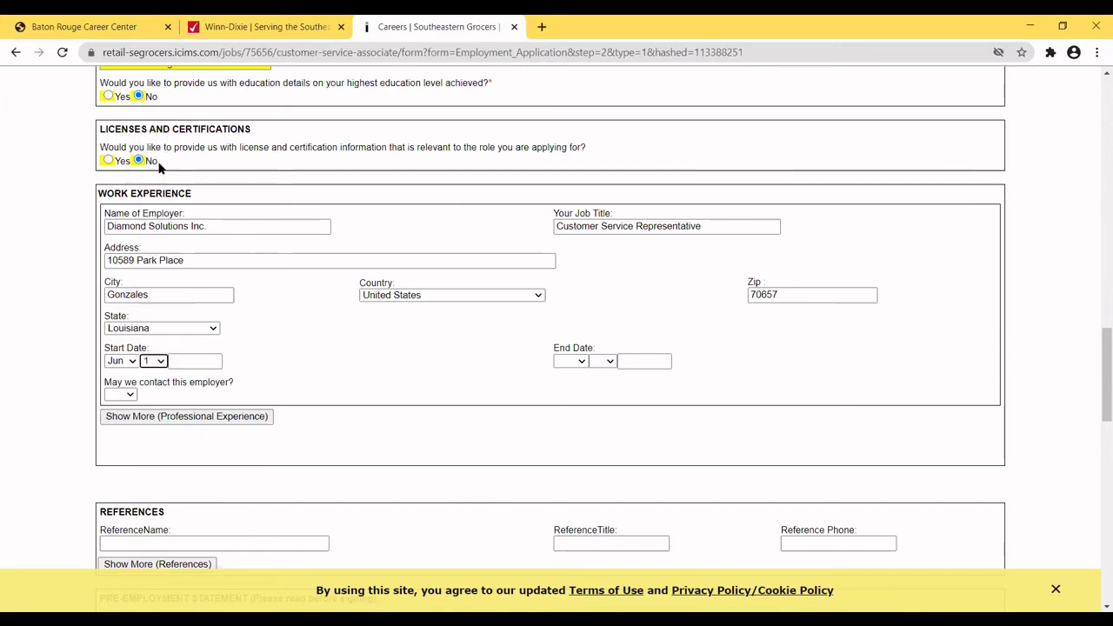
{"action": "left_click", "coordinate": [176, 361]}
{"action": "type", "text": "2015"}
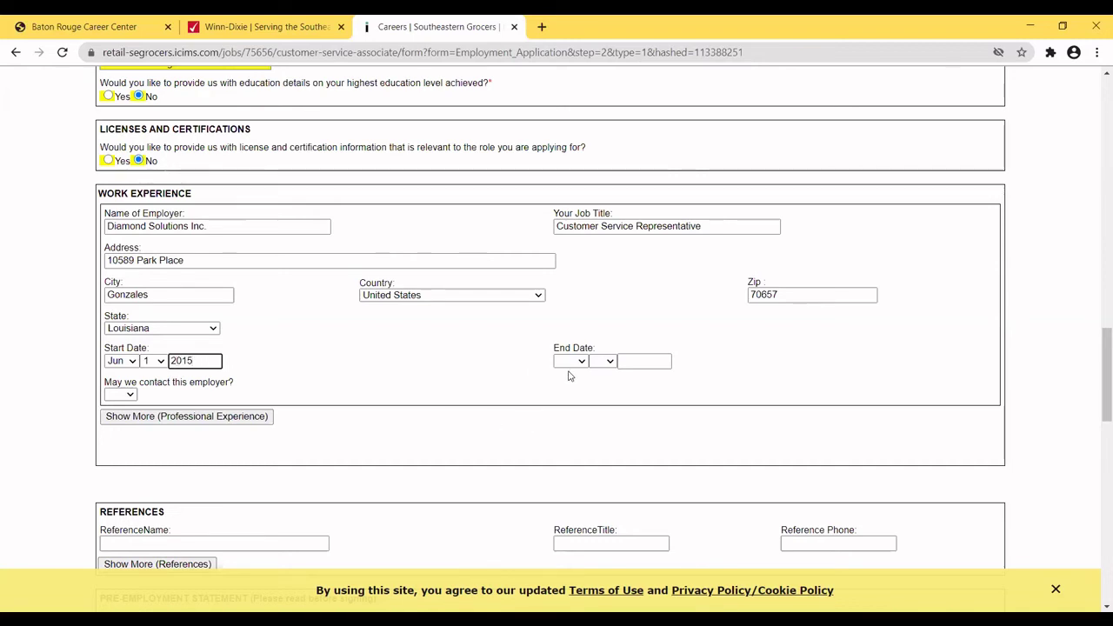
{"action": "left_click", "coordinate": [127, 395]}
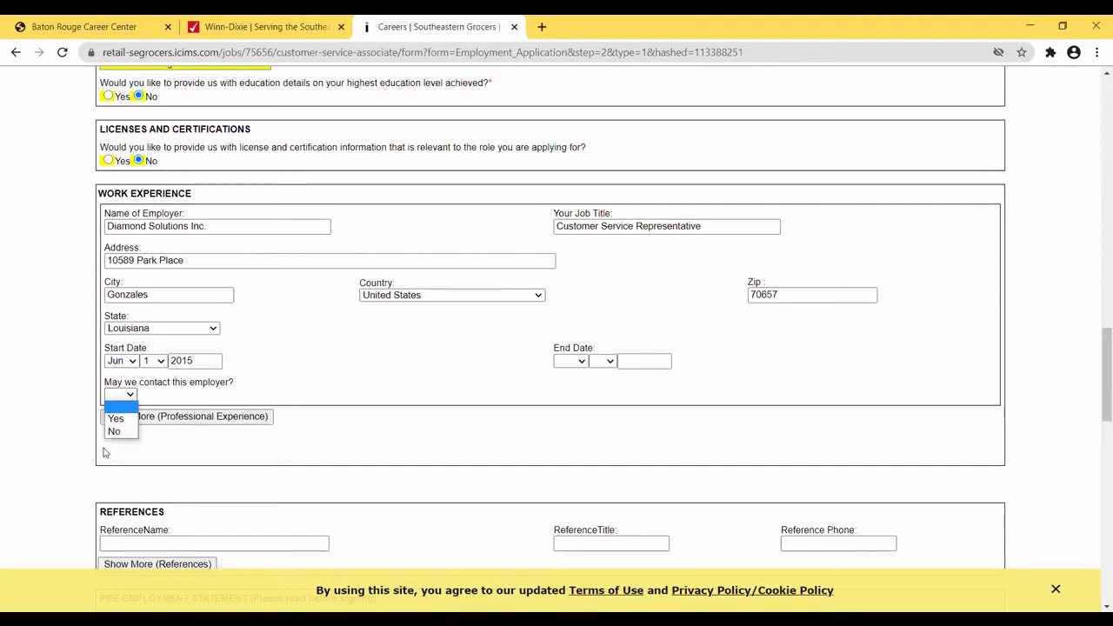
{"action": "left_click", "coordinate": [115, 432]}
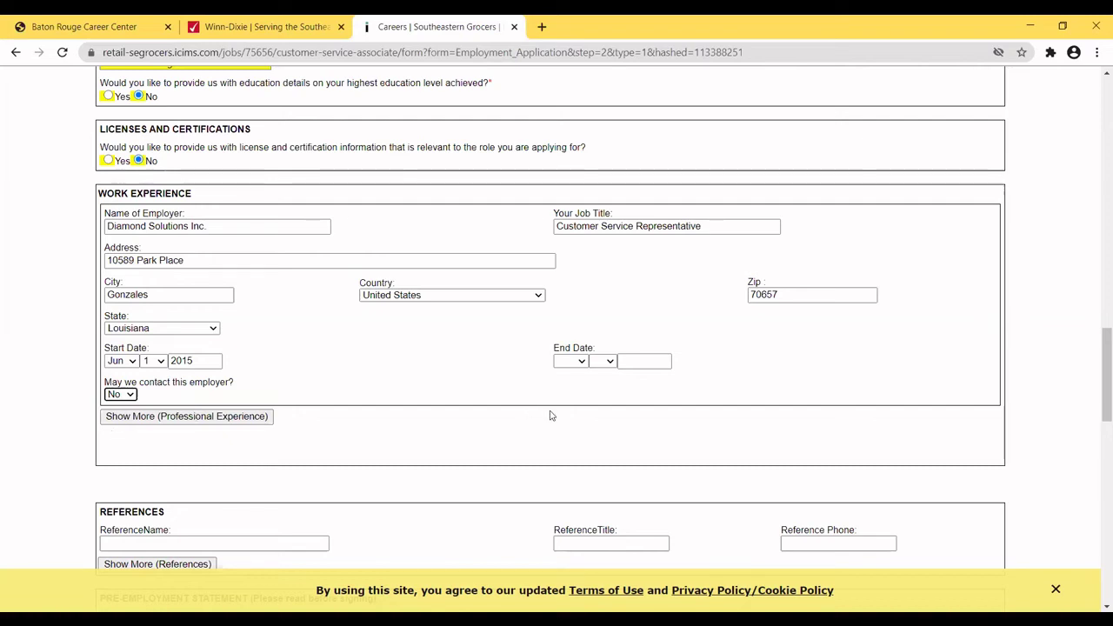
Set the end date to Dec 31 2020.
{"action": "left_click", "coordinate": [582, 362]}
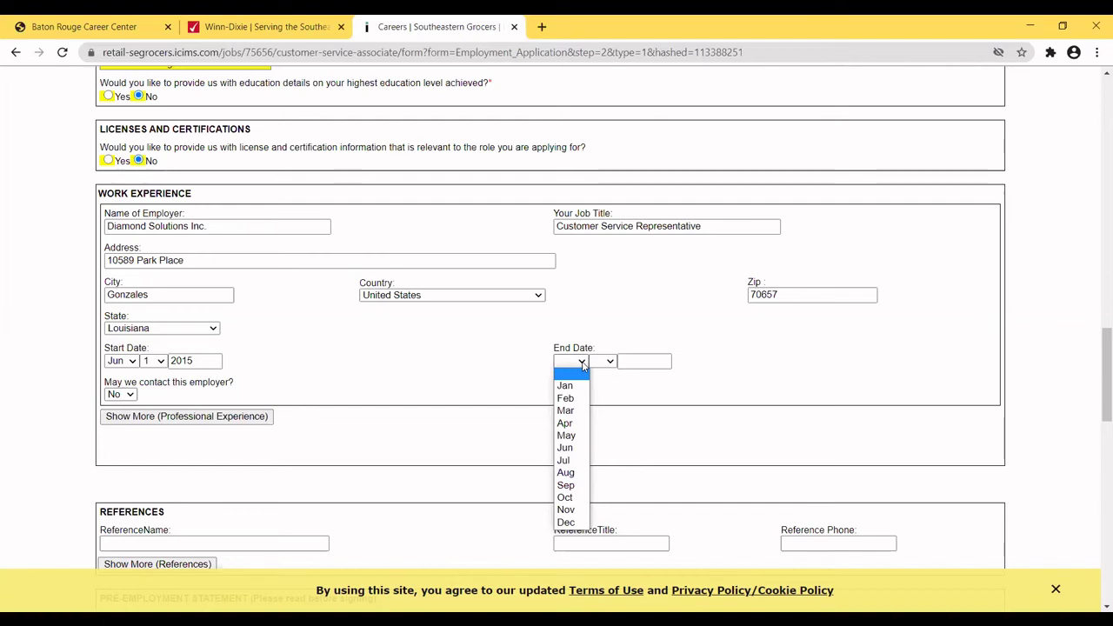
{"action": "left_click", "coordinate": [559, 523]}
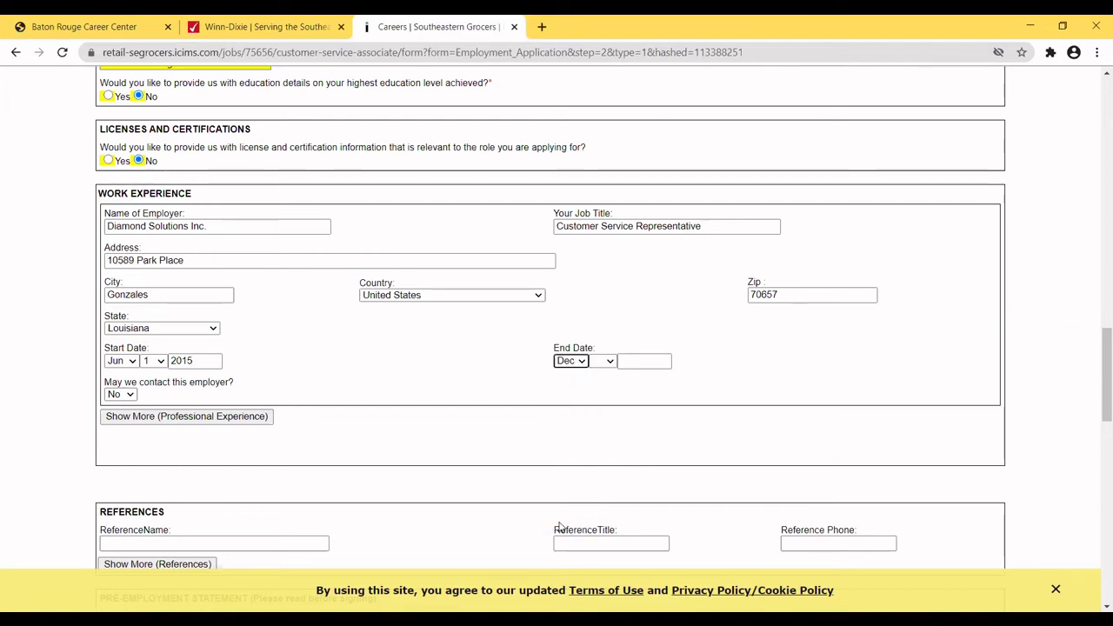
{"action": "left_click", "coordinate": [611, 361]}
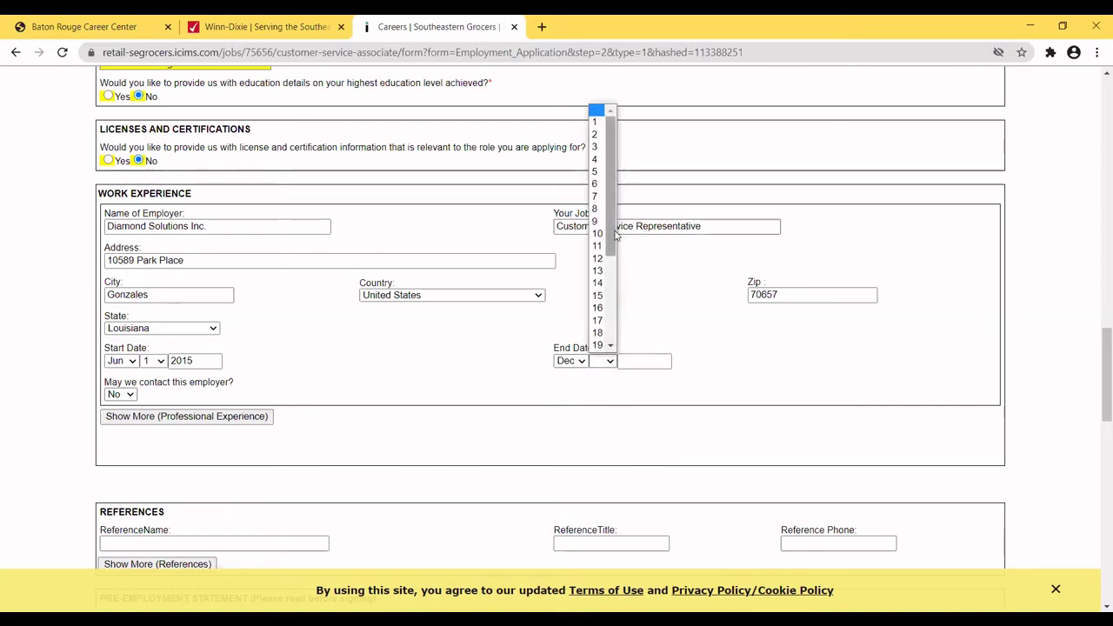
{"action": "left_click_drag", "start_coordinate": [612, 241], "coordinate": [621, 325]}
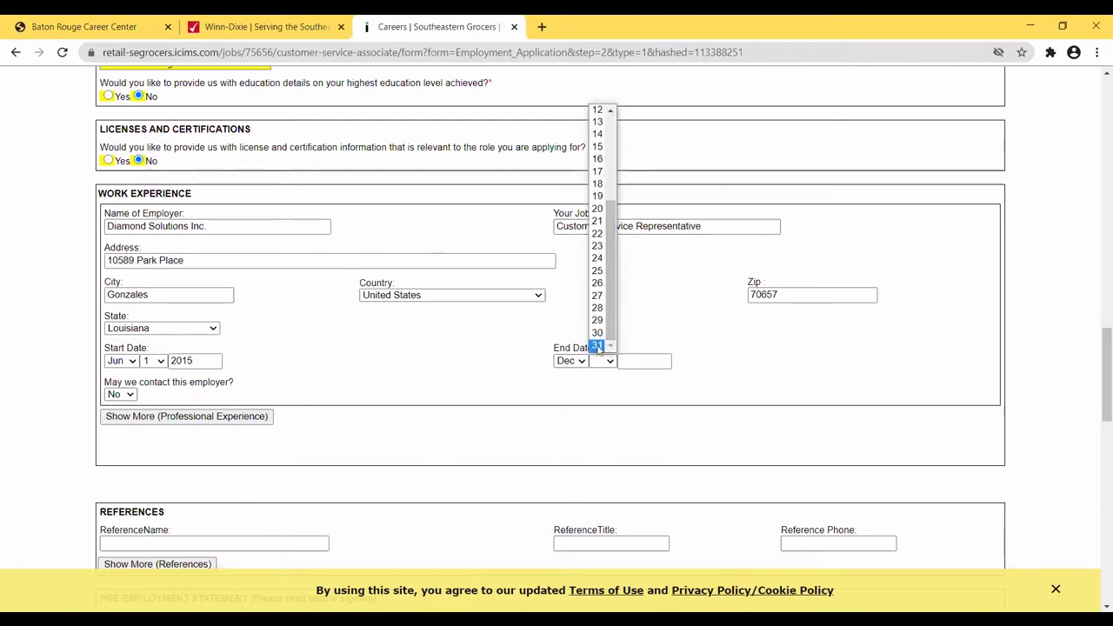
{"action": "left_click", "coordinate": [600, 349]}
{"action": "left_click", "coordinate": [628, 360]}
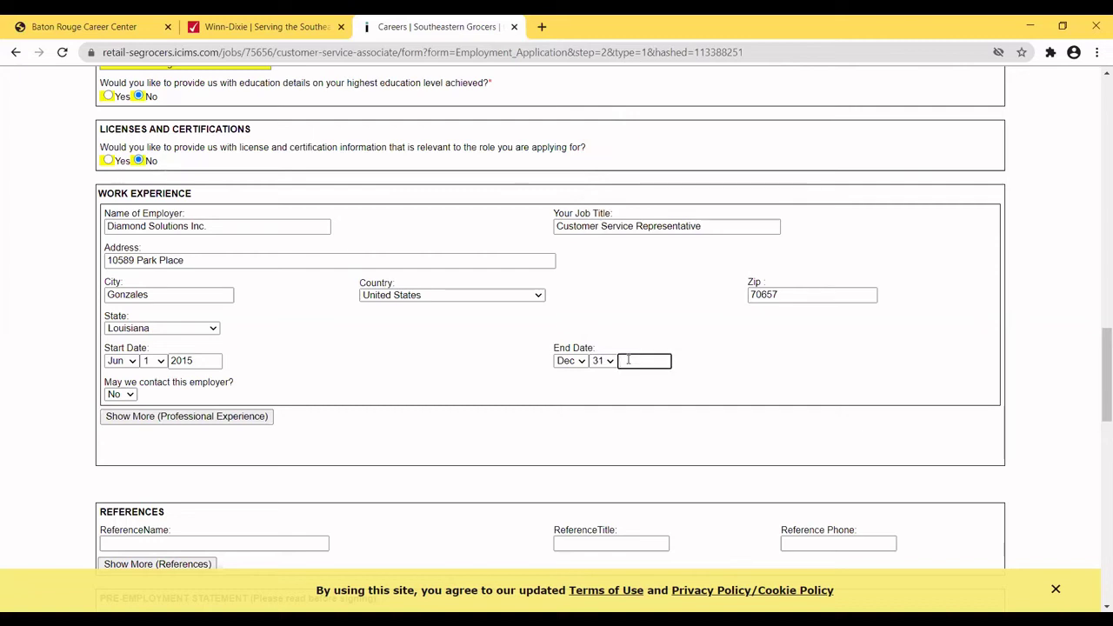
{"action": "type", "text": "2020"}
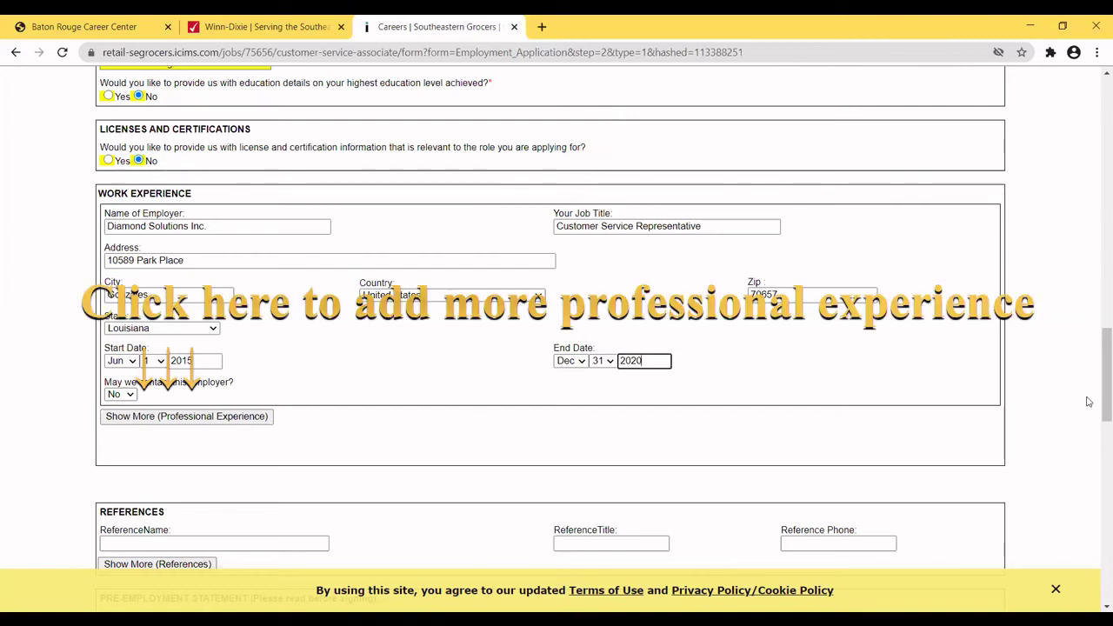
{"action": "scroll", "coordinate": [1097, 379], "scroll_direction": "down", "scroll_amount": 2}
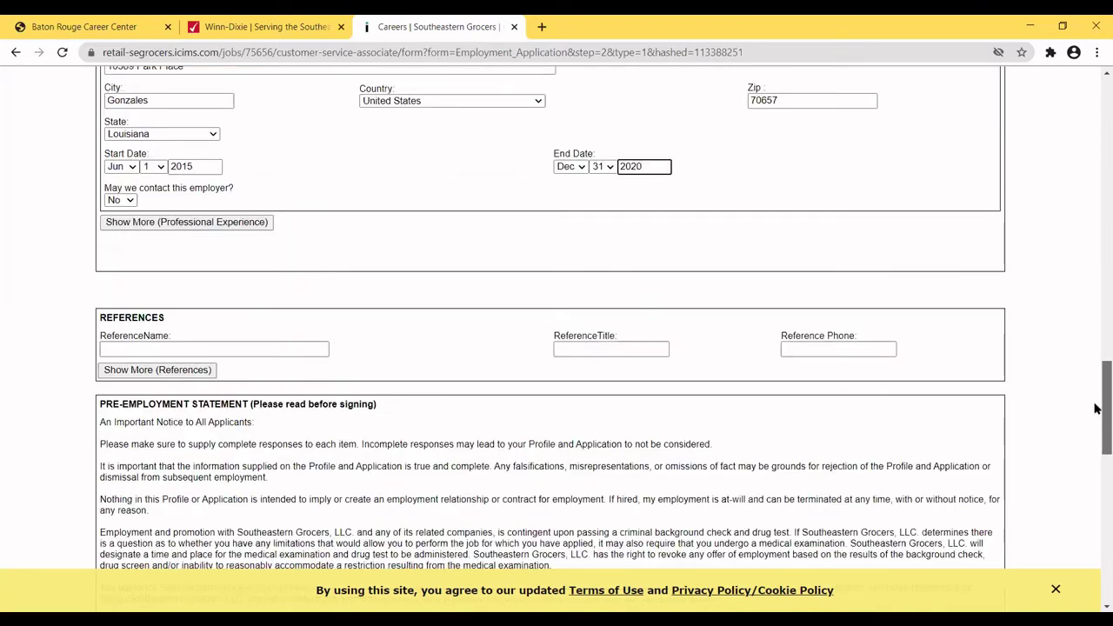
Enter the reference's full name, the title Manager, and the reference's phone number.
{"action": "left_click", "coordinate": [240, 350]}
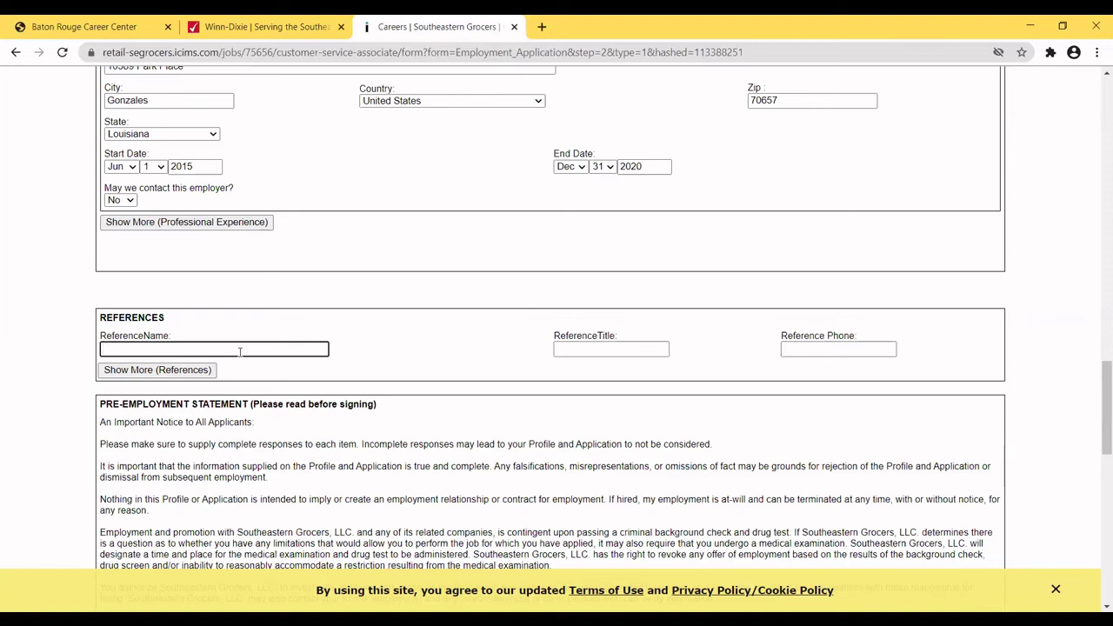
{"action": "type", "text": "Ward Cleaver"}
{"action": "left_click", "coordinate": [562, 346]}
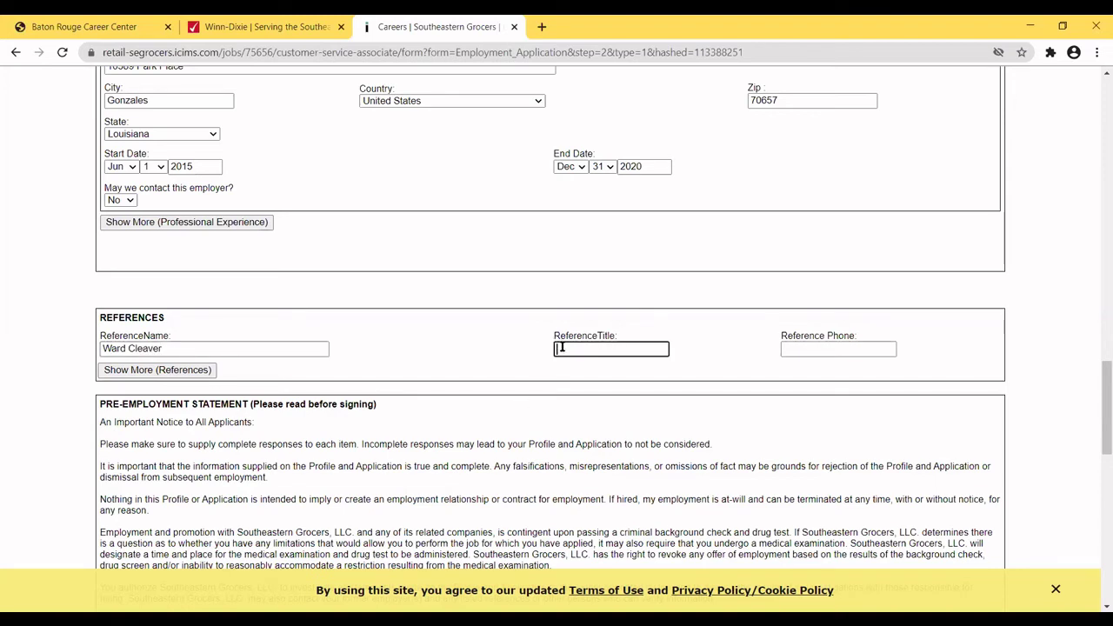
{"action": "type", "text": "Manager"}
{"action": "left_click", "coordinate": [803, 350]}
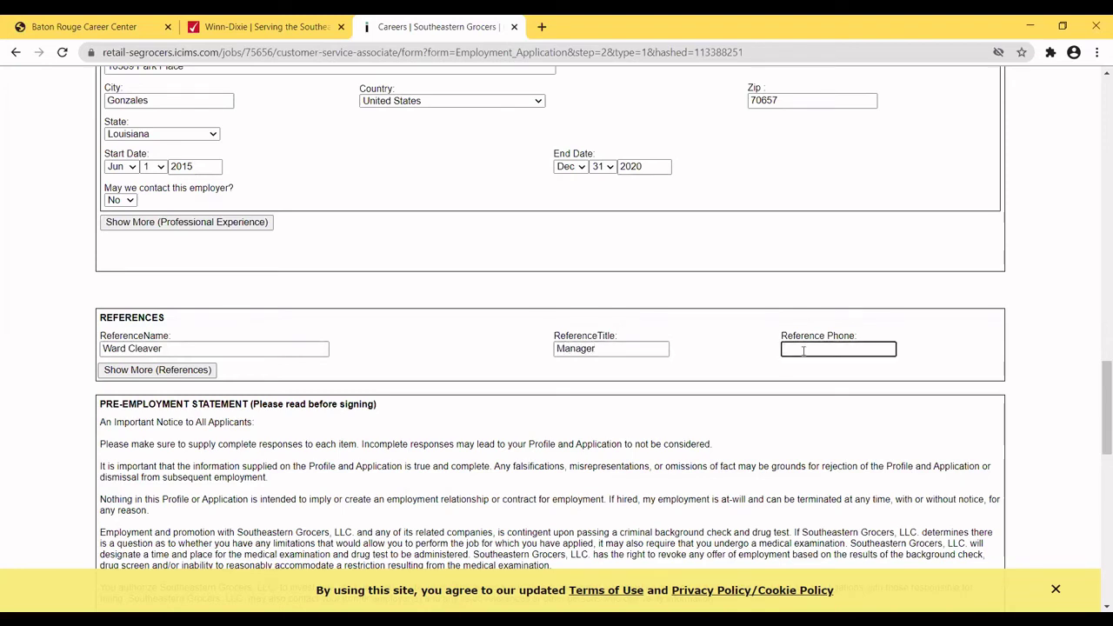
Tick the signature checkbox and submit the employment application page.
{"action": "left_click_drag", "start_coordinate": [1095, 375], "coordinate": [1096, 408]}
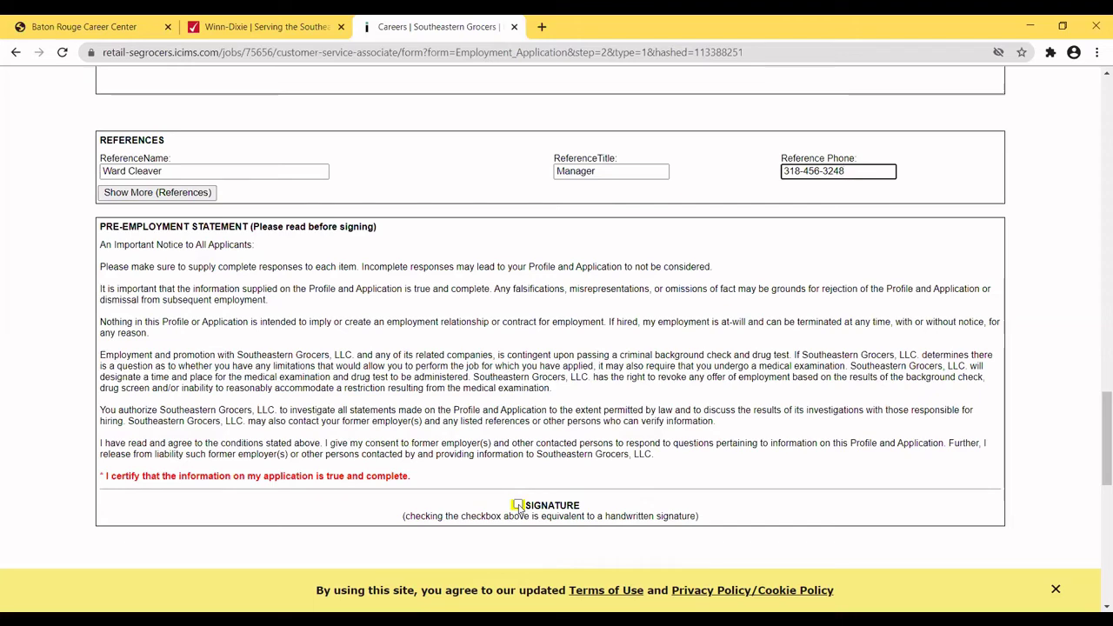
{"action": "left_click", "coordinate": [519, 505]}
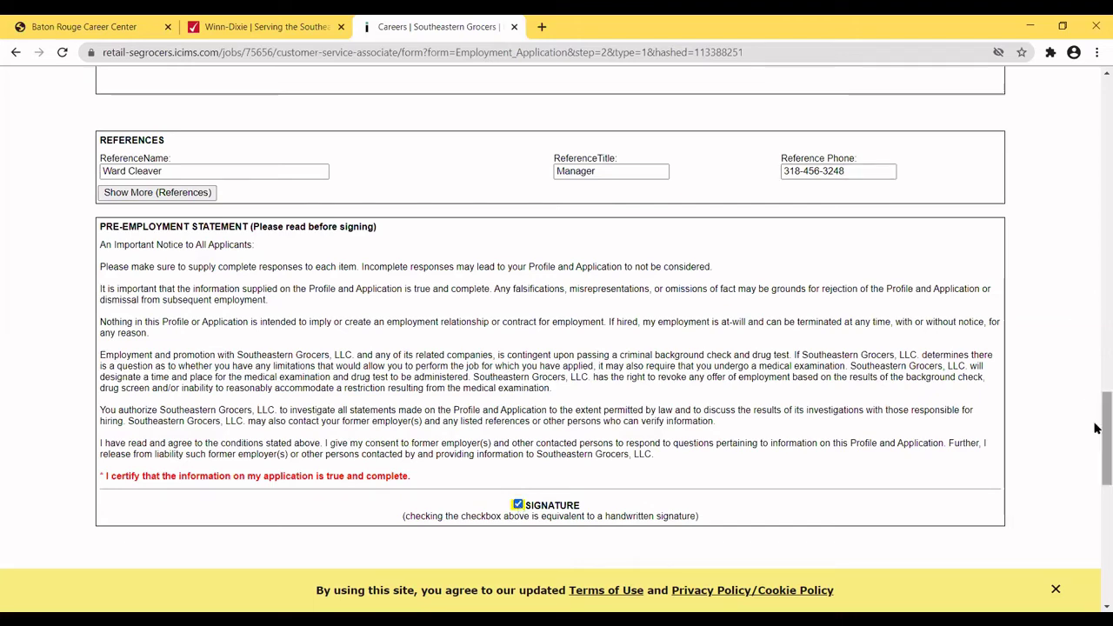
{"action": "left_click_drag", "start_coordinate": [1096, 427], "coordinate": [1096, 474]}
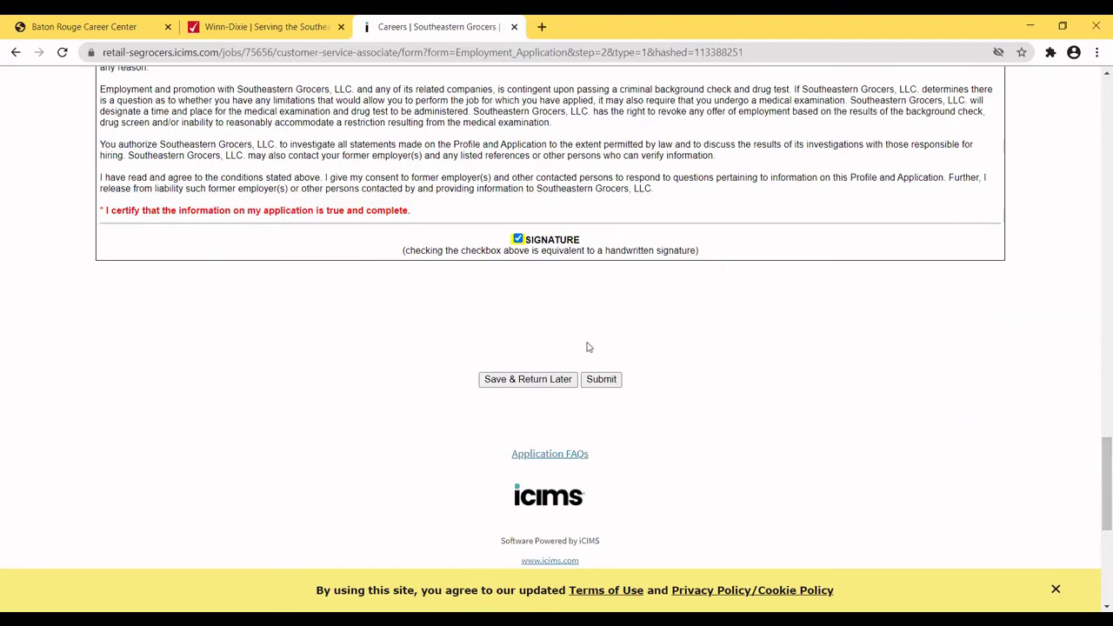
{"action": "left_click", "coordinate": [602, 381]}
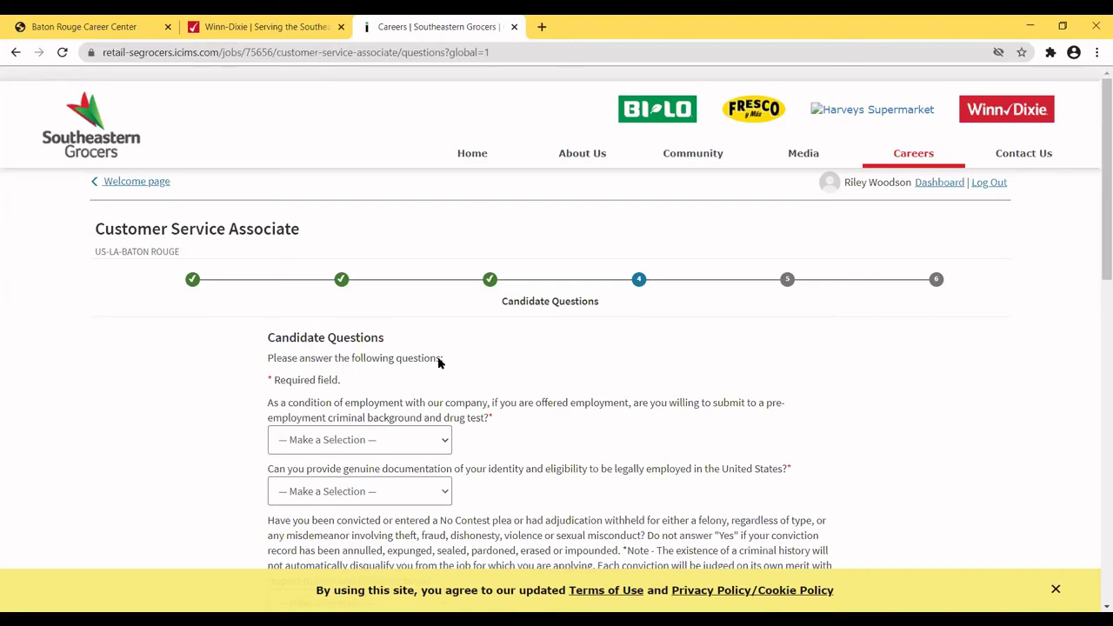
Answer Yes to the background check/drug test consent and the work eligibility documentation question.
{"action": "left_click", "coordinate": [447, 443]}
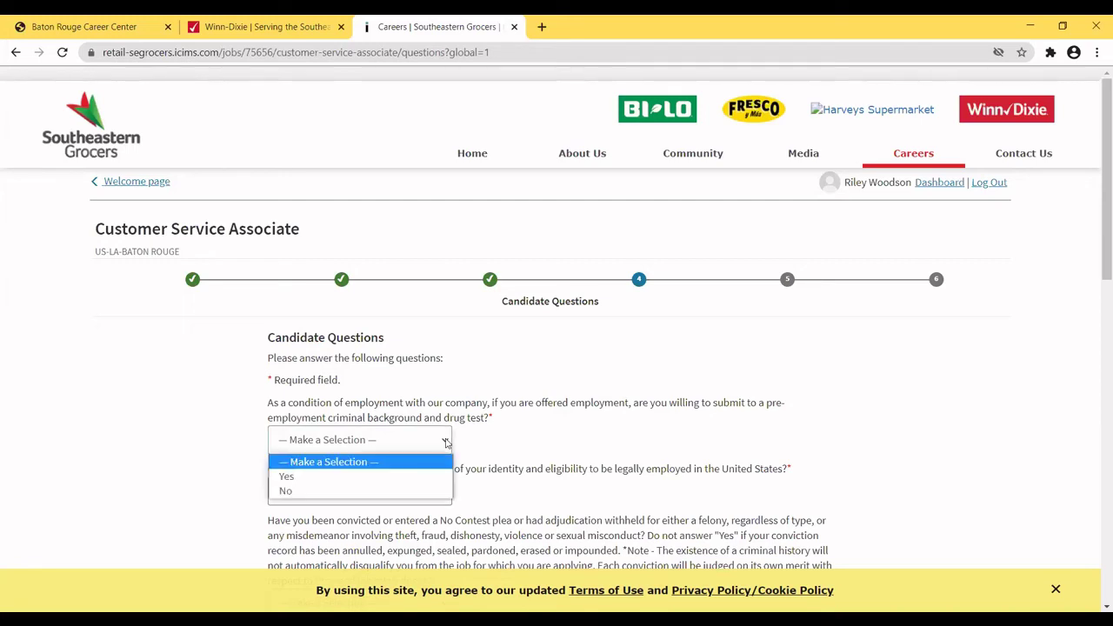
{"action": "left_click", "coordinate": [300, 477]}
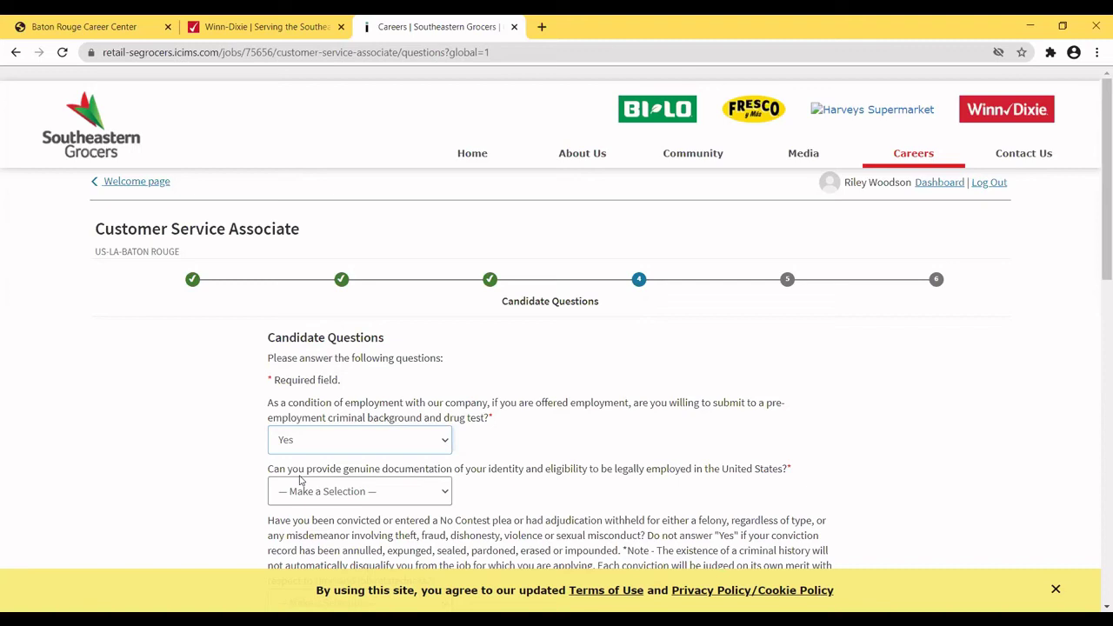
{"action": "left_click", "coordinate": [441, 492]}
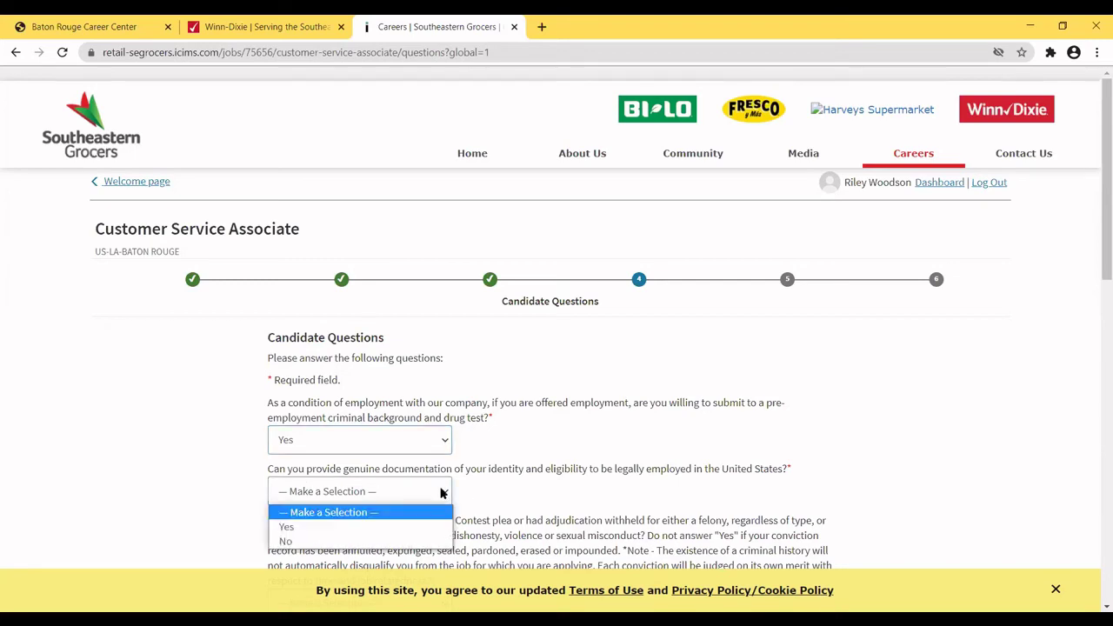
{"action": "left_click", "coordinate": [297, 528]}
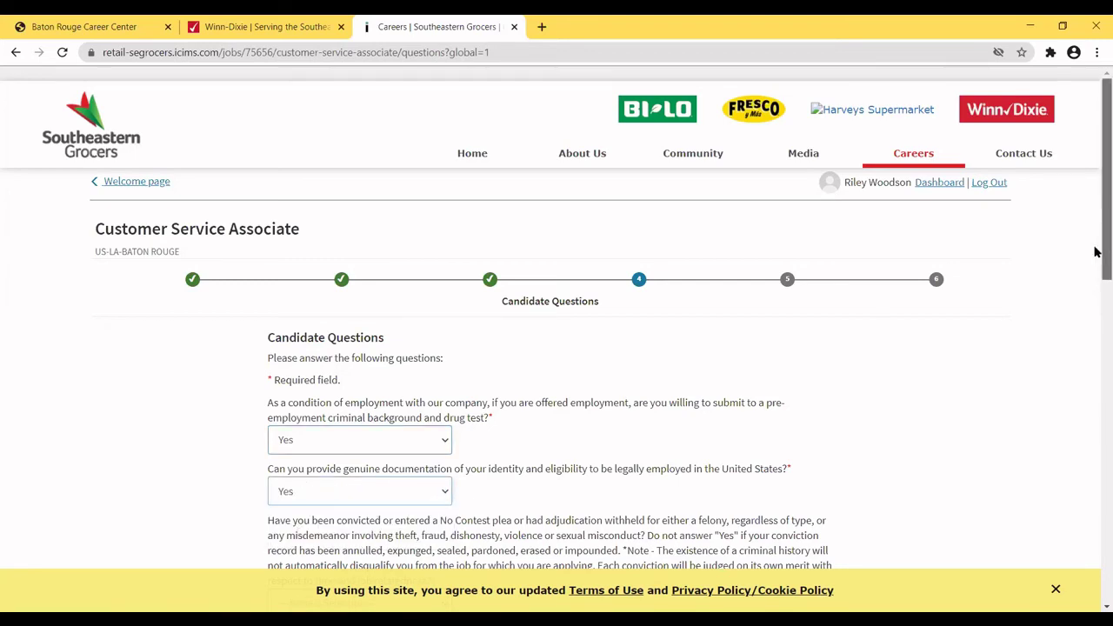
{"action": "left_click_drag", "start_coordinate": [1096, 253], "coordinate": [1087, 355]}
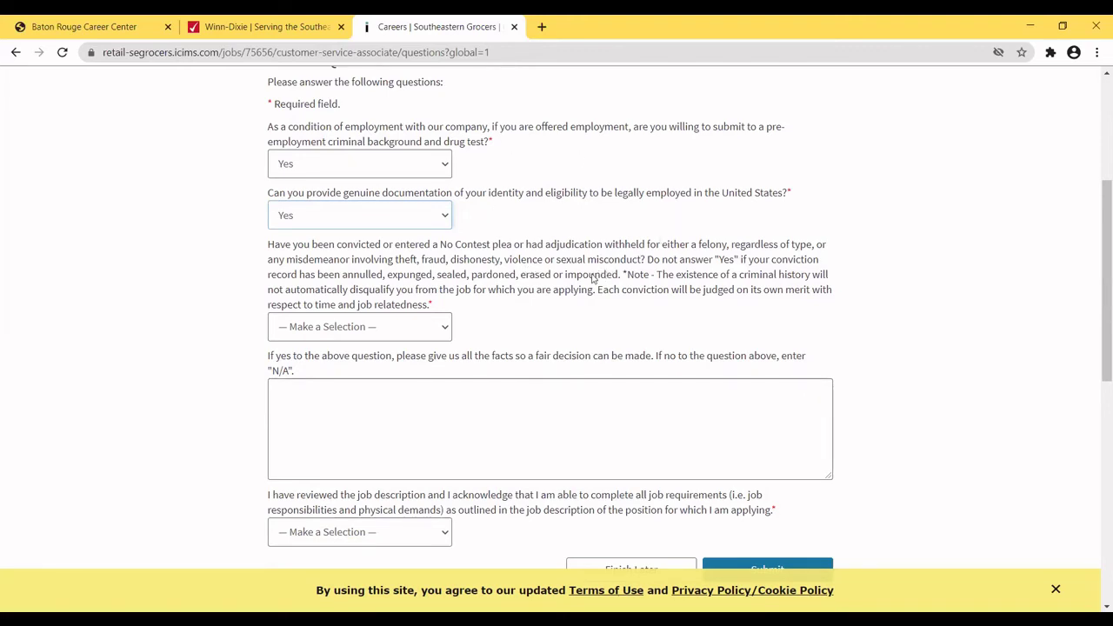
Answer No to the criminal conviction question.
{"action": "left_click", "coordinate": [443, 333]}
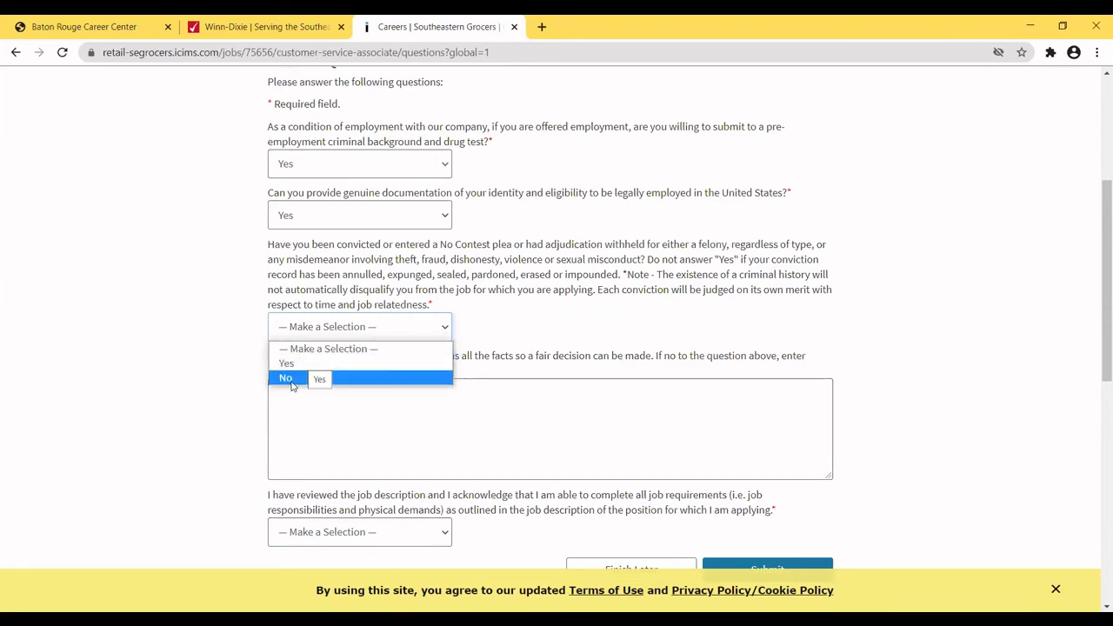
{"action": "left_click", "coordinate": [290, 379]}
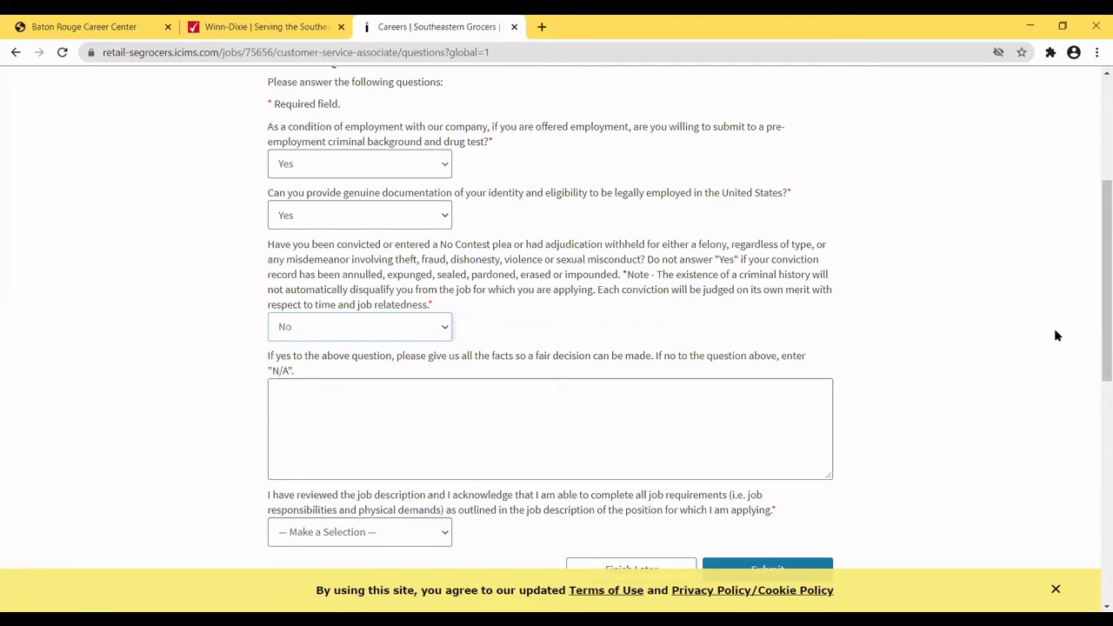
{"action": "left_click_drag", "start_coordinate": [1094, 337], "coordinate": [1095, 374]}
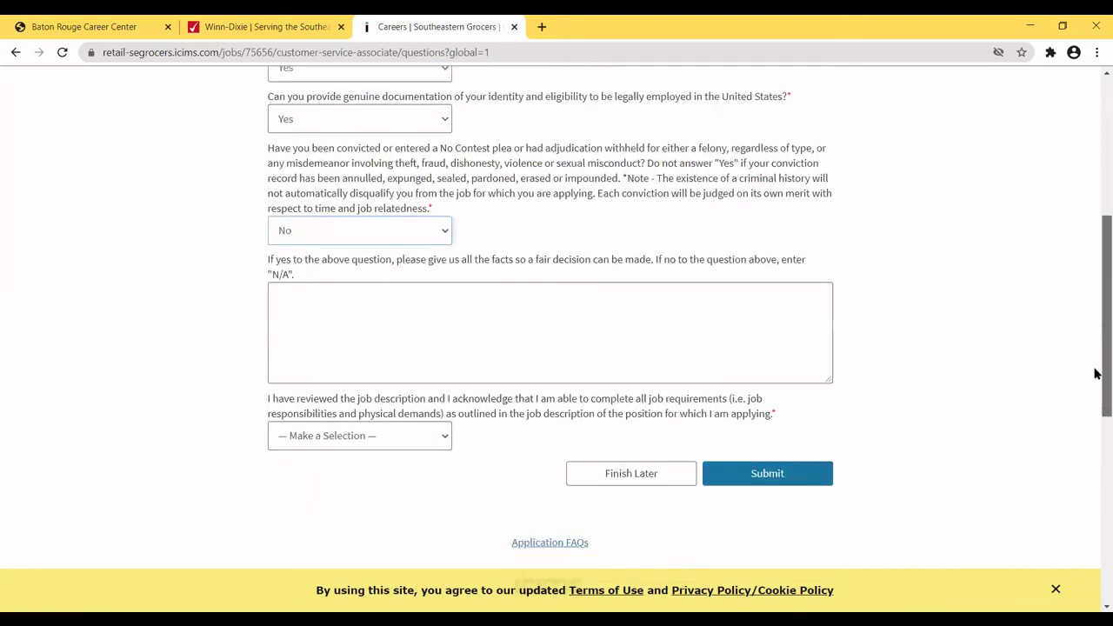
{"action": "scroll", "coordinate": [1096, 374], "scroll_direction": "down", "scroll_amount": 1}
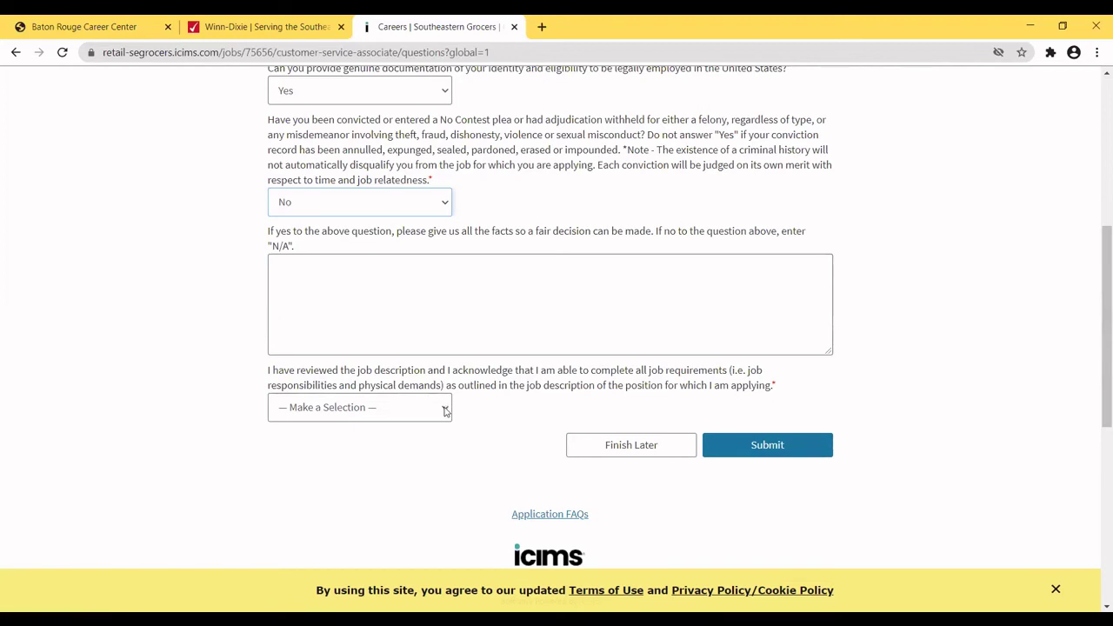
Answer Yes to meeting the job requirements and submit the candidate questions.
{"action": "left_click", "coordinate": [446, 409]}
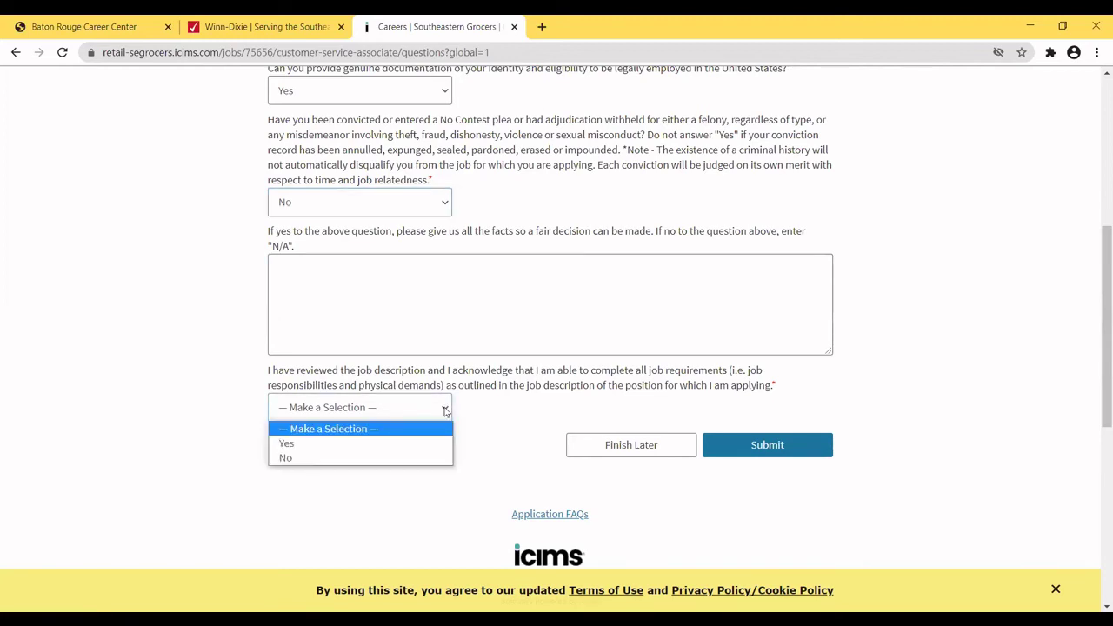
{"action": "left_click", "coordinate": [324, 443]}
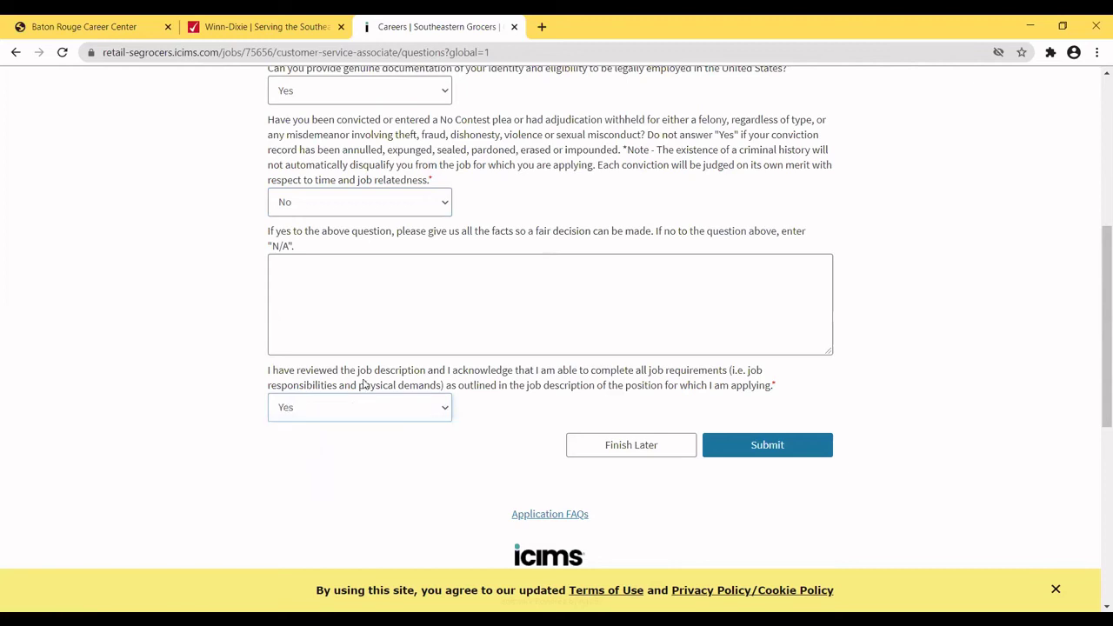
{"action": "left_click", "coordinate": [767, 446]}
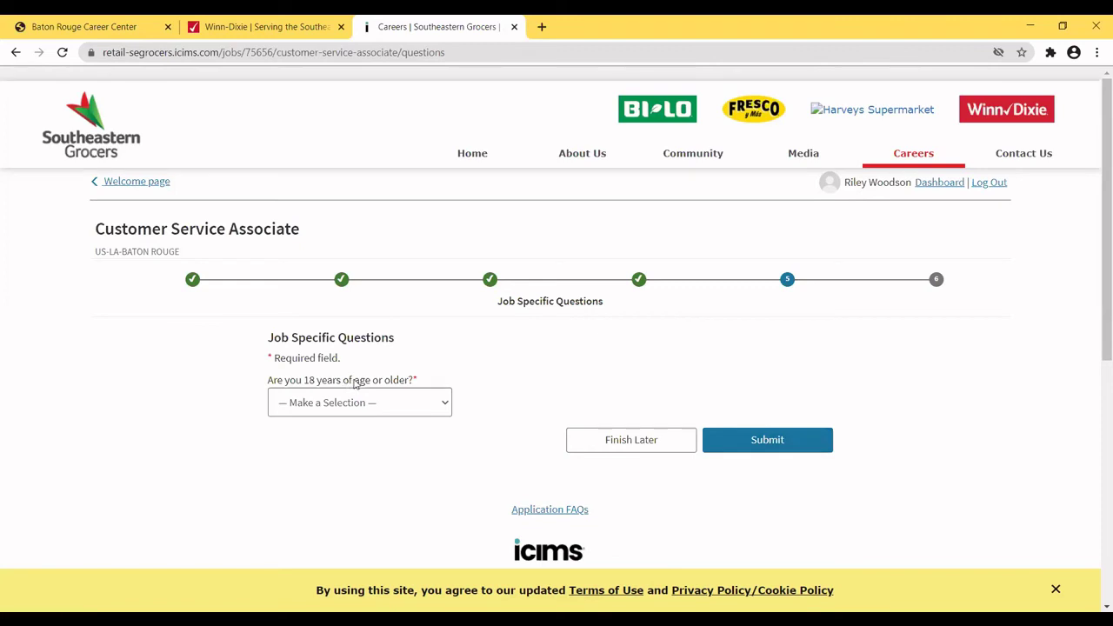
Answer Yes to being 18 or older and submit the job specific questions.
{"action": "left_click", "coordinate": [444, 405]}
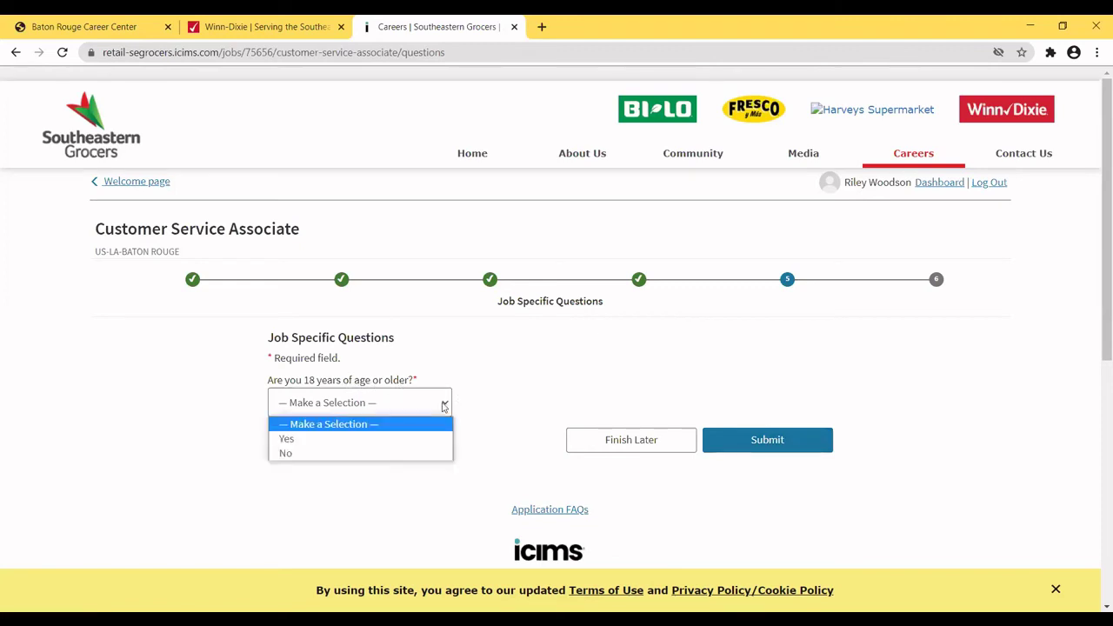
{"action": "left_click", "coordinate": [290, 440]}
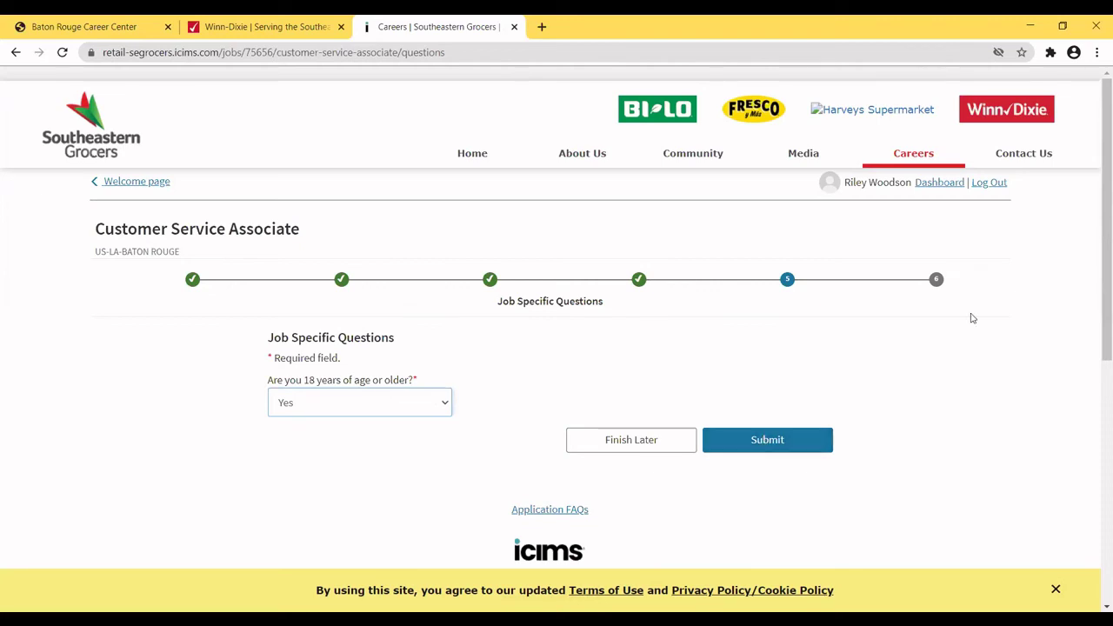
{"action": "mouse_move", "coordinate": [1095, 255]}
{"action": "left_mouse_down"}
{"action": "mouse_move", "coordinate": [1095, 349]}
{"action": "mouse_move", "coordinate": [1081, 253]}
{"action": "left_mouse_up"}
{"action": "left_click", "coordinate": [755, 443]}
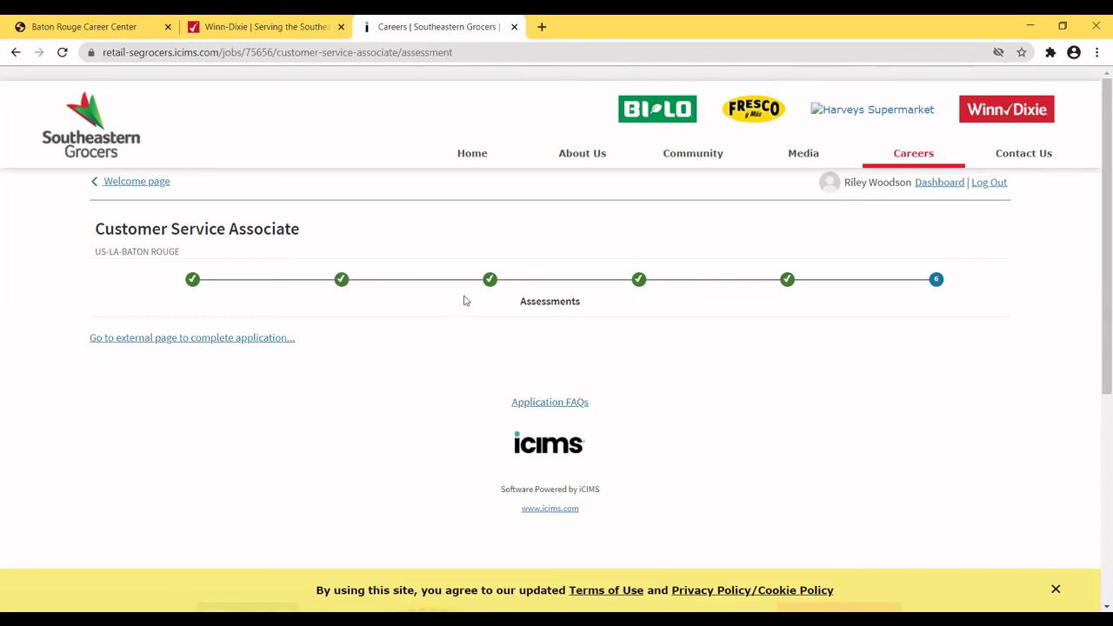
Follow the 'Go to external page to complete application' link to the tax credit survey.
{"action": "left_click", "coordinate": [223, 338]}
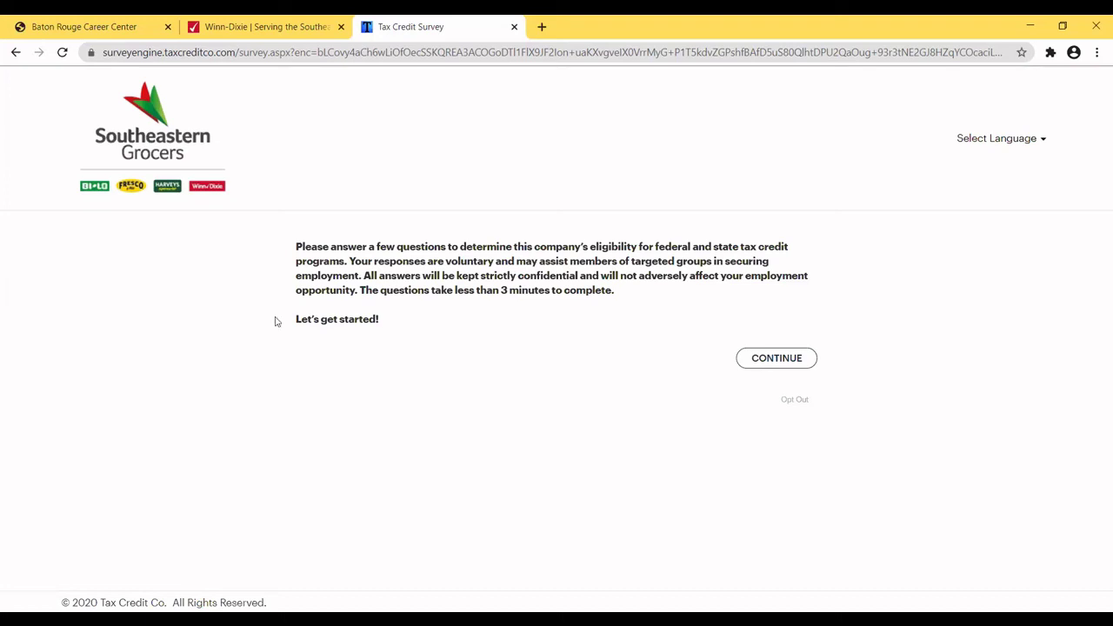
Start the survey; answer No to public assistance, military service and felony, and None of the Above for referral.
{"action": "left_click", "coordinate": [777, 358]}
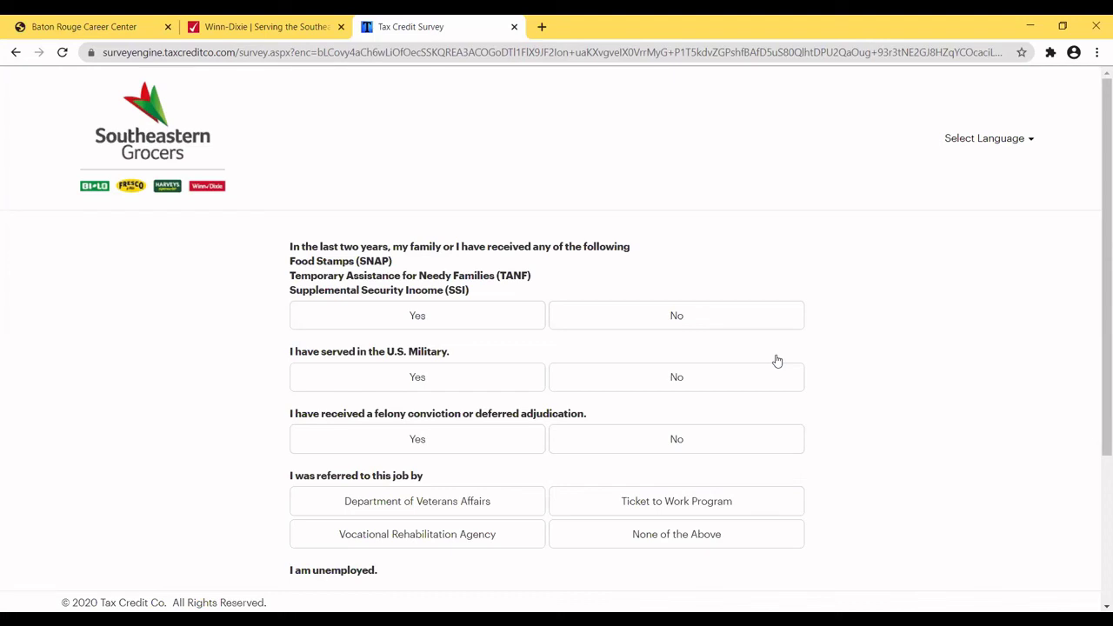
{"action": "left_click", "coordinate": [705, 318]}
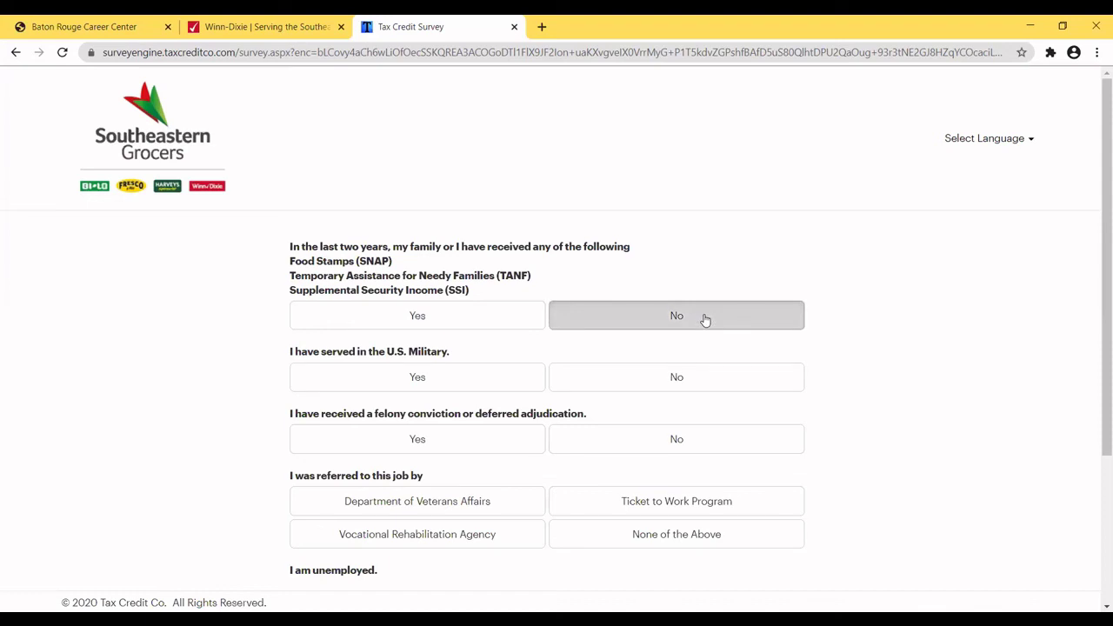
{"action": "left_click", "coordinate": [674, 383]}
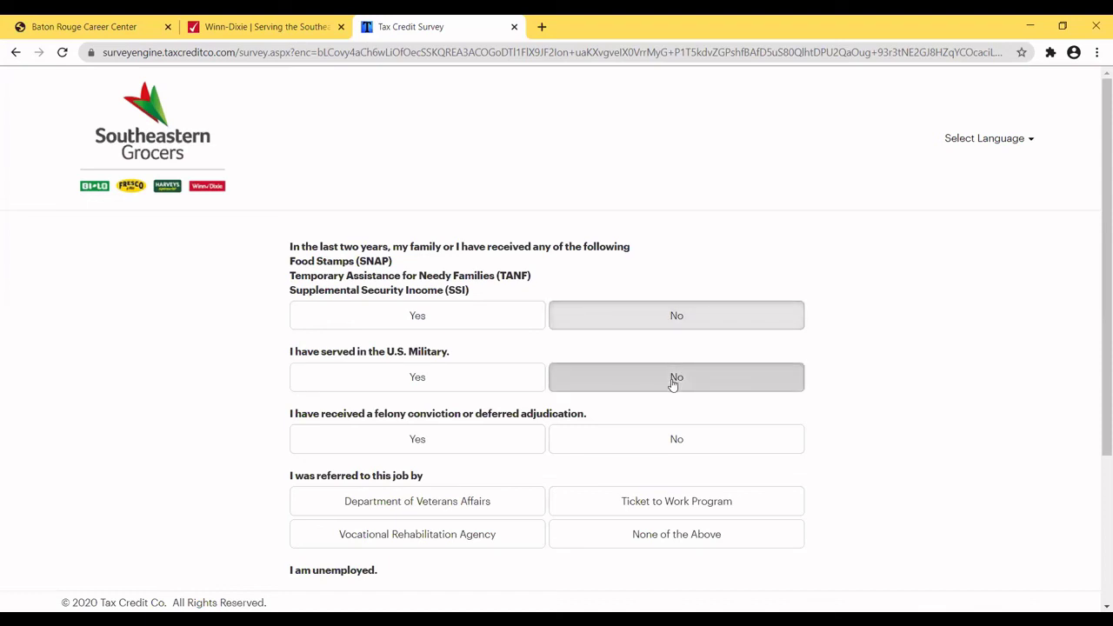
{"action": "left_click", "coordinate": [684, 432]}
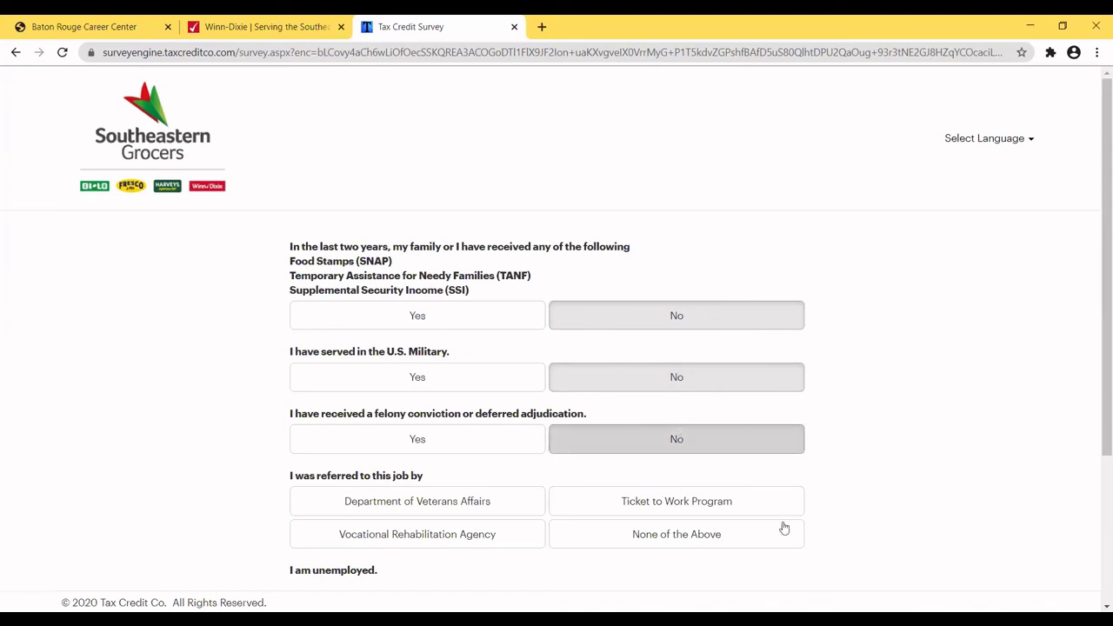
{"action": "left_click", "coordinate": [674, 537]}
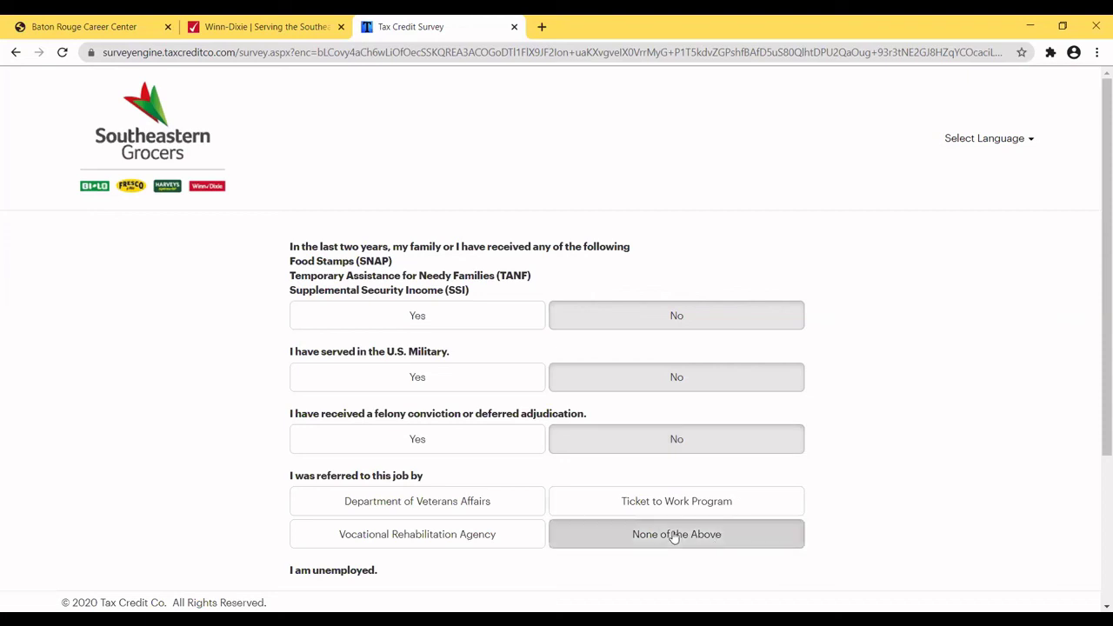
Answer No to both unemployment compensation questions and continue to the final page.
{"action": "left_click_drag", "start_coordinate": [1097, 388], "coordinate": [1095, 560]}
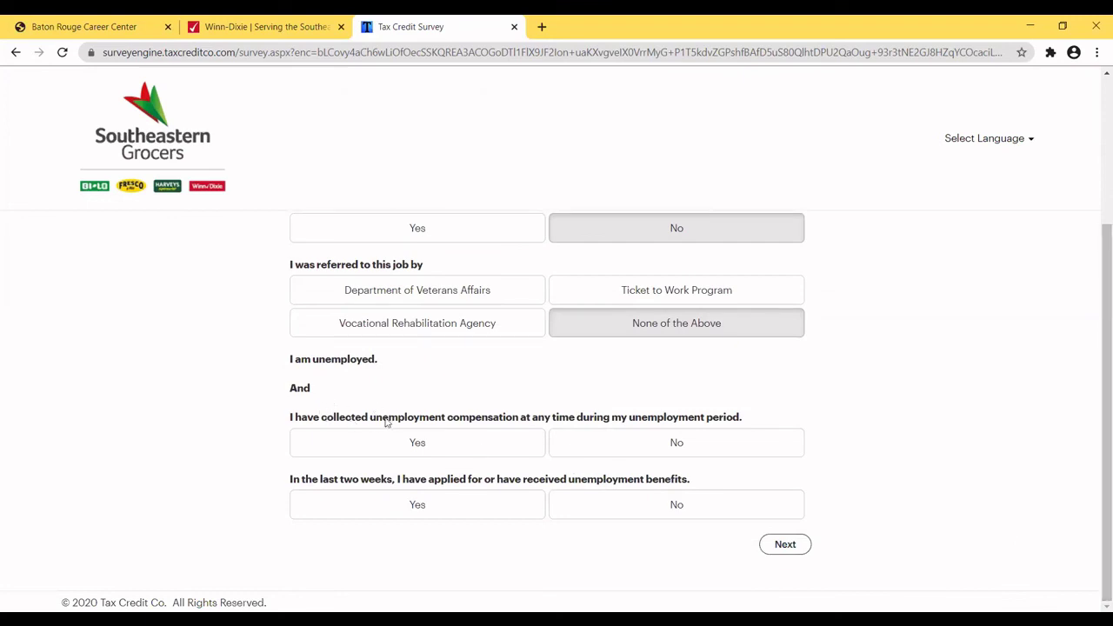
{"action": "left_click", "coordinate": [670, 446]}
{"action": "left_click", "coordinate": [672, 447]}
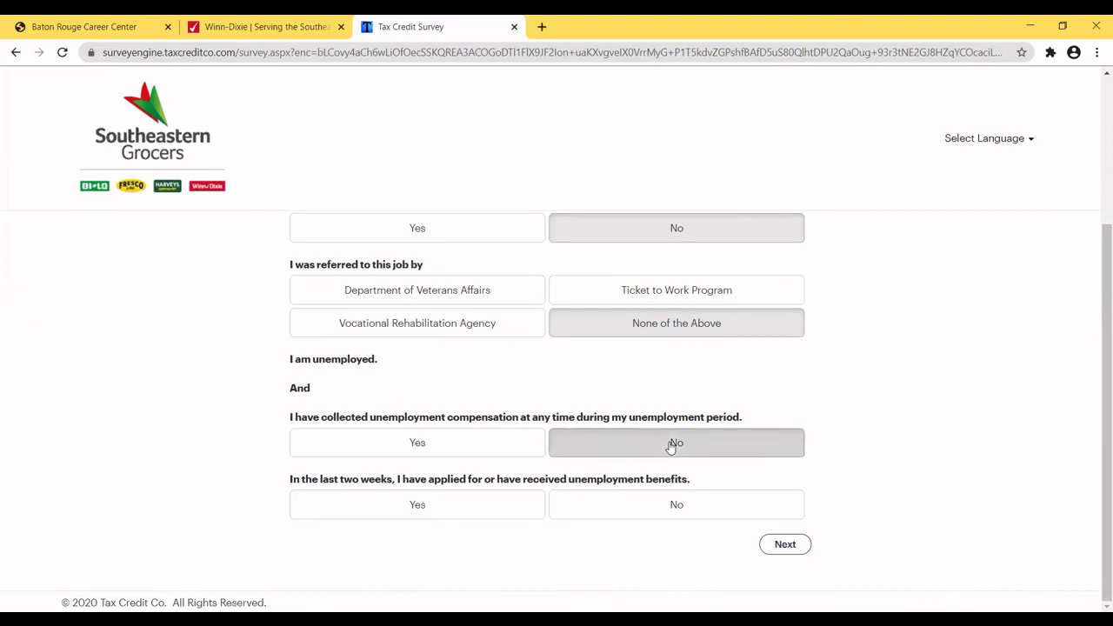
{"action": "left_click", "coordinate": [676, 504]}
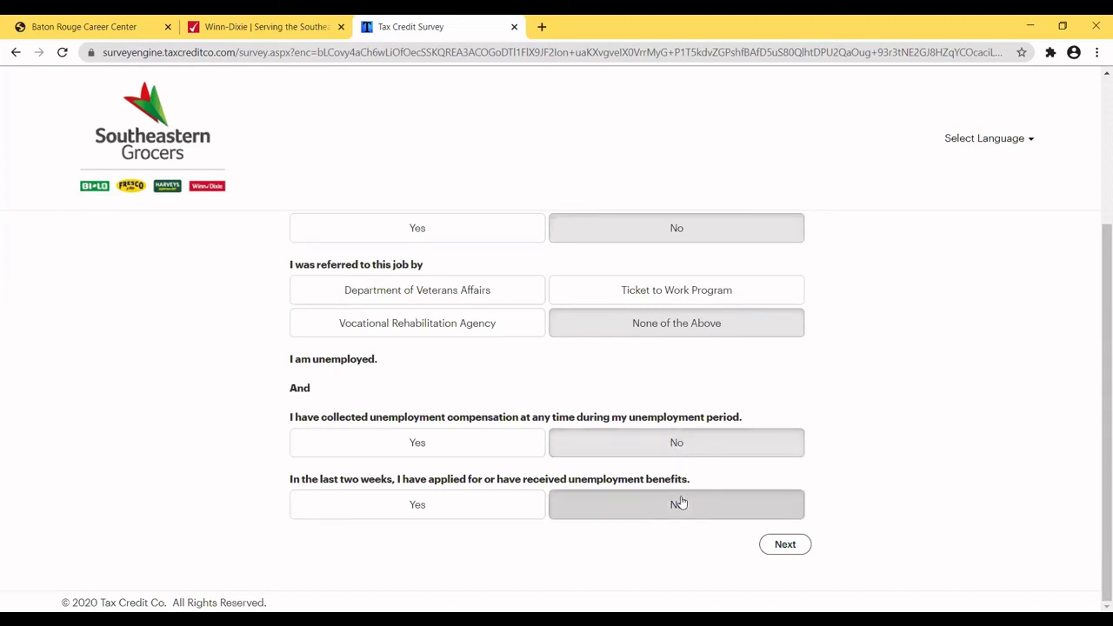
{"action": "left_click", "coordinate": [788, 545]}
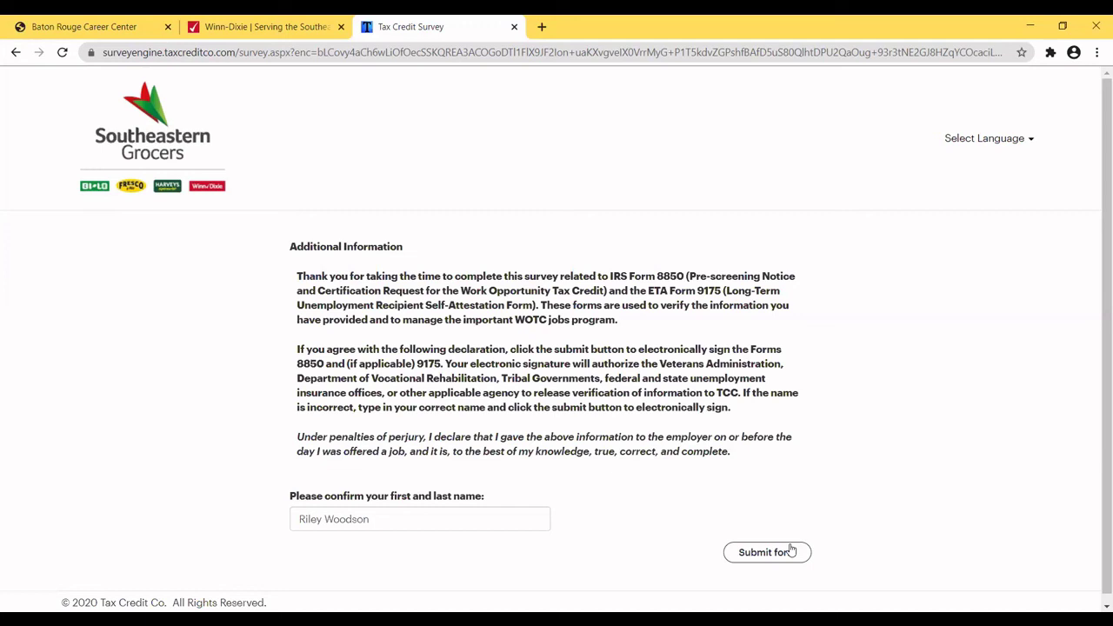
Electronically sign and submit the tax credit survey form.
{"action": "left_click", "coordinate": [762, 554]}
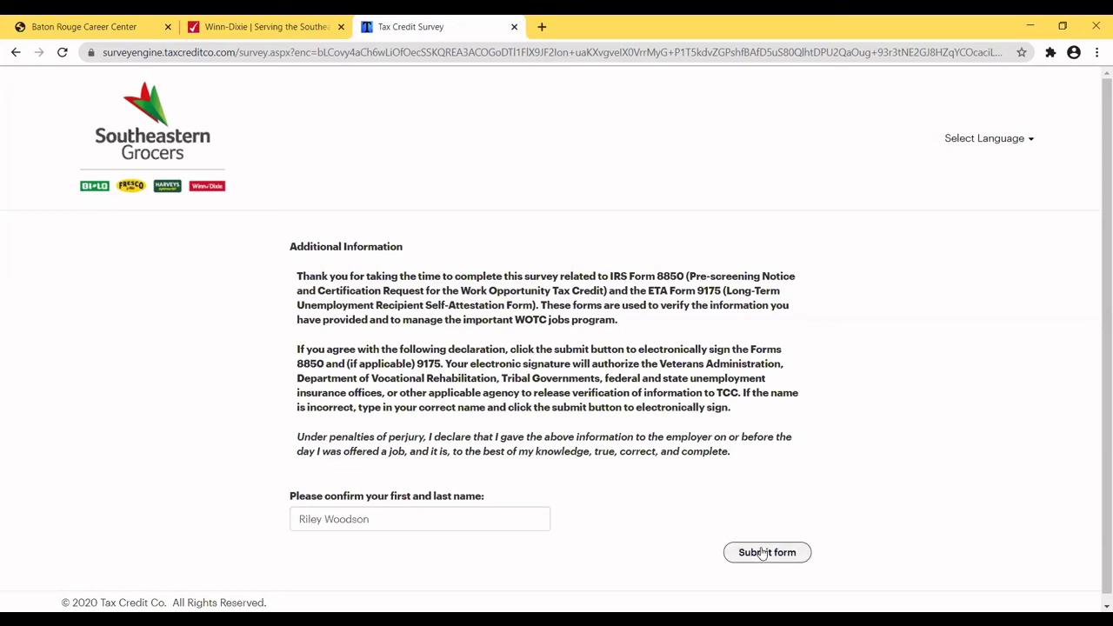